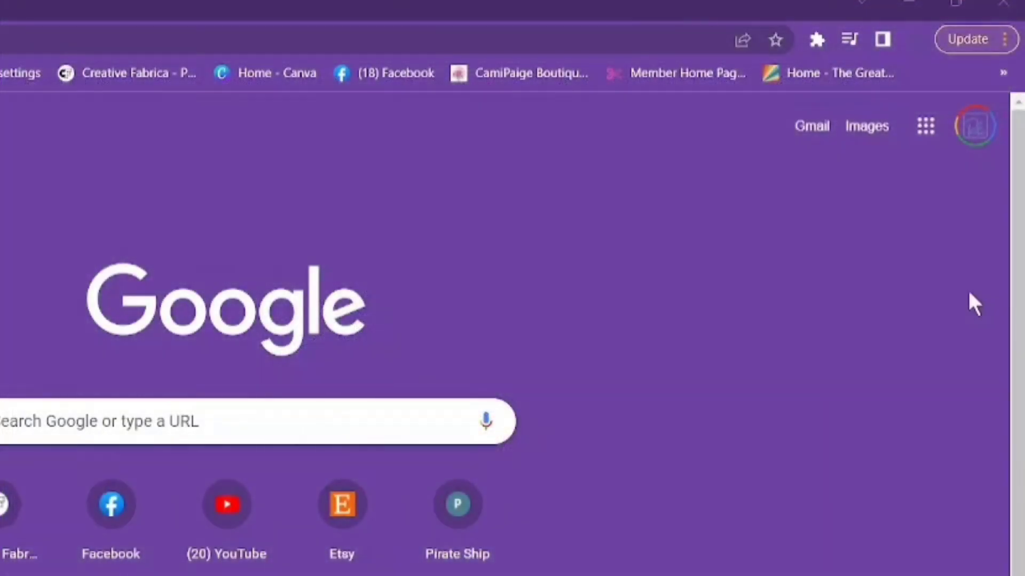
- Open Google Docs from the Google apps list and create a blank document
{"action": "left_click", "coordinate": [926, 128]}
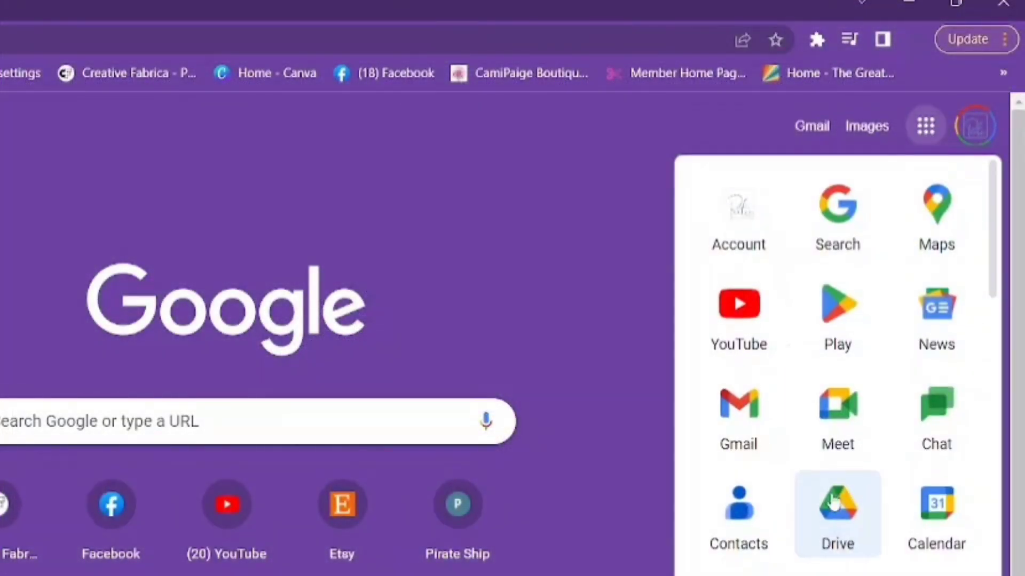
{"action": "scroll", "coordinate": [835, 499], "scroll_direction": "down", "scroll_amount": 6}
{"action": "left_click", "coordinate": [837, 413]}
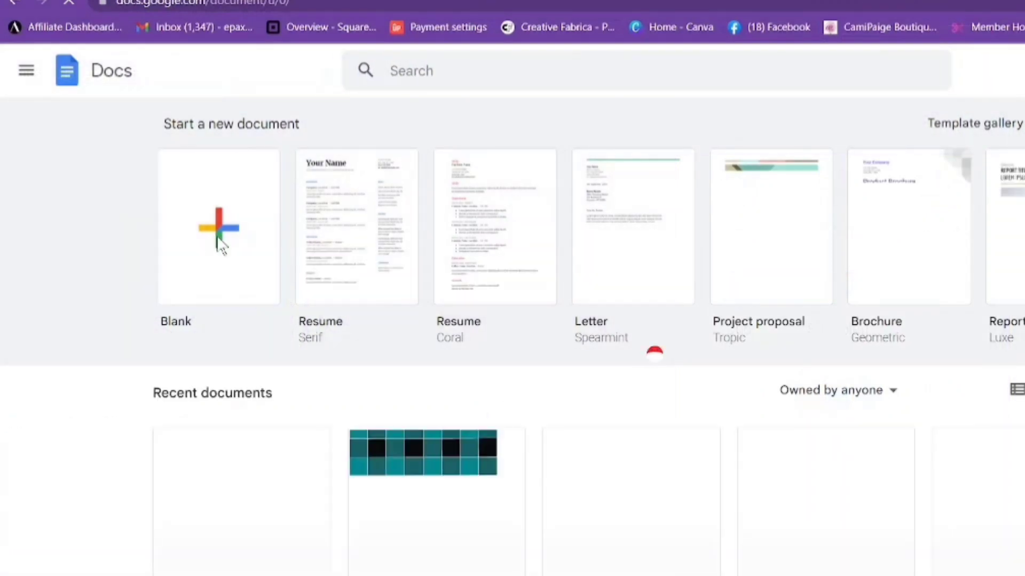
{"action": "left_click", "coordinate": [219, 240]}
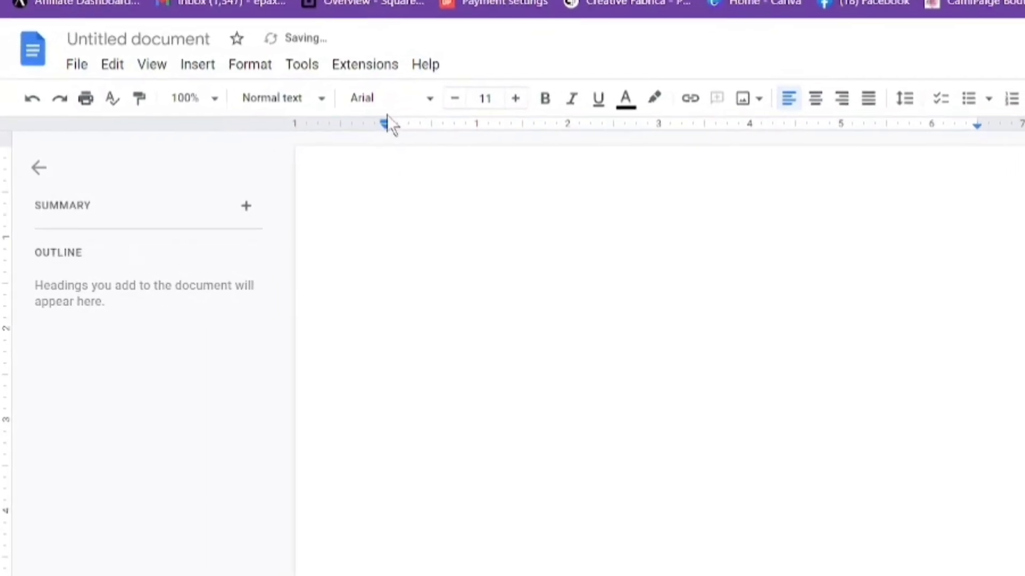
- Reduce the page's top and left margins to 0 inches and set the whole document to landscape on Letter paper
{"action": "left_click_drag", "start_coordinate": [385, 122], "coordinate": [368, 120]}
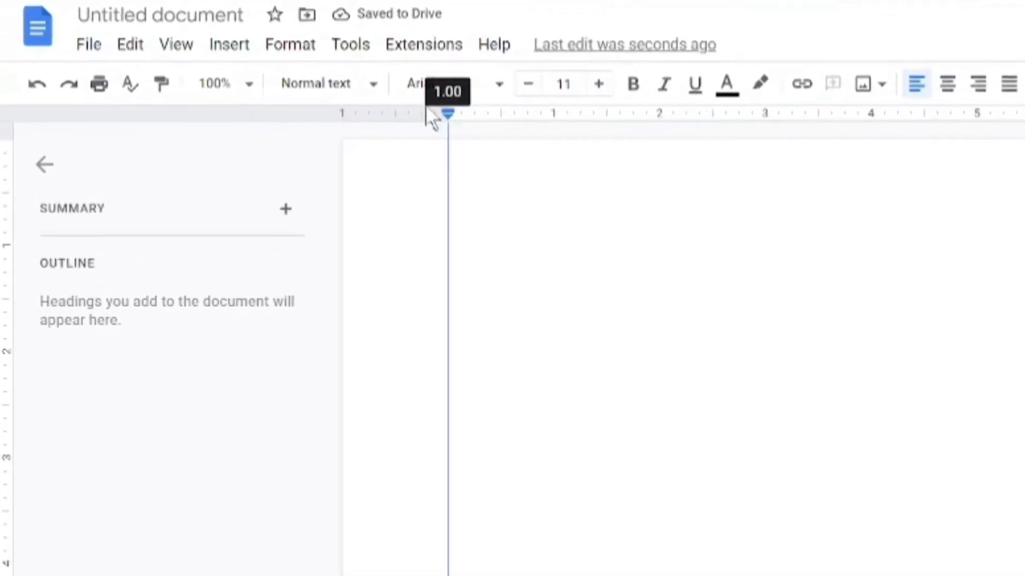
{"action": "left_click_drag", "start_coordinate": [431, 117], "coordinate": [331, 116]}
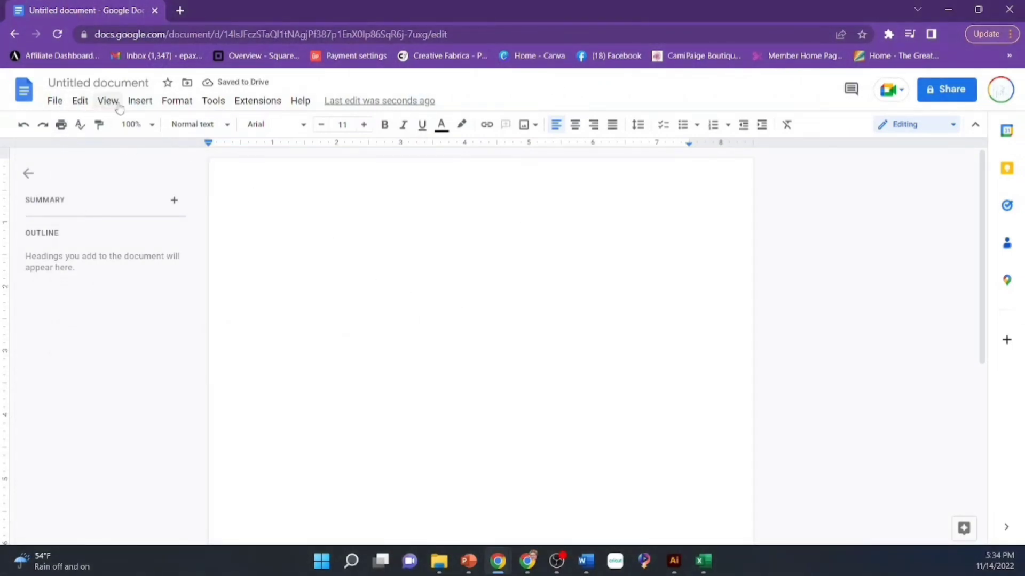
{"action": "left_click", "coordinate": [81, 101]}
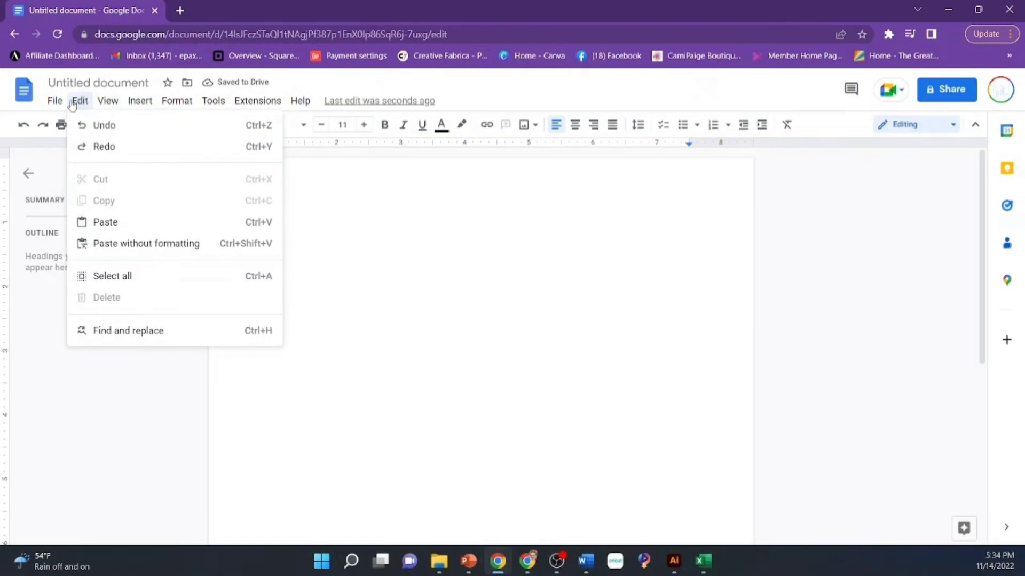
{"action": "mouse_move", "coordinate": [58, 105]}
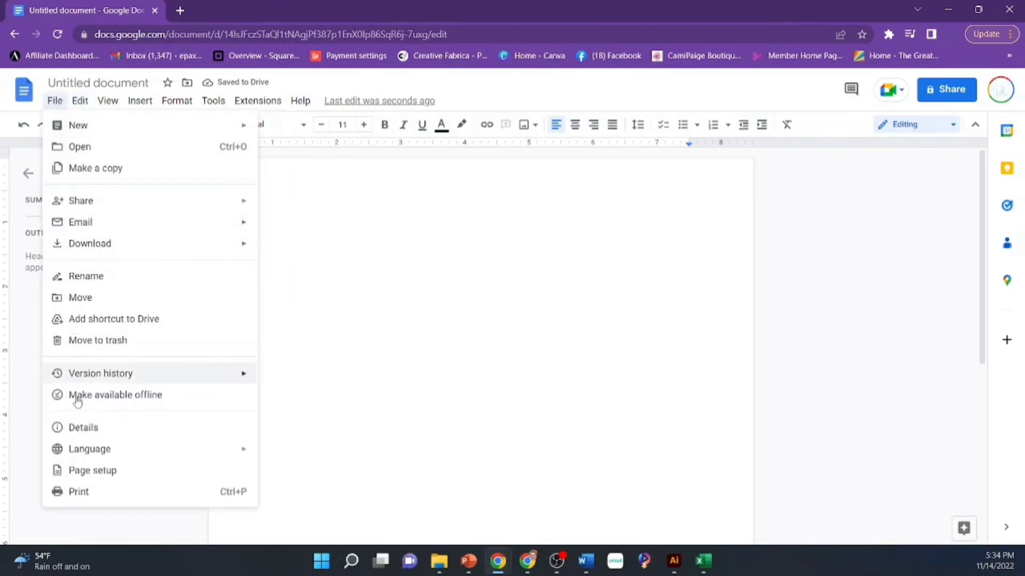
{"action": "left_click", "coordinate": [84, 472]}
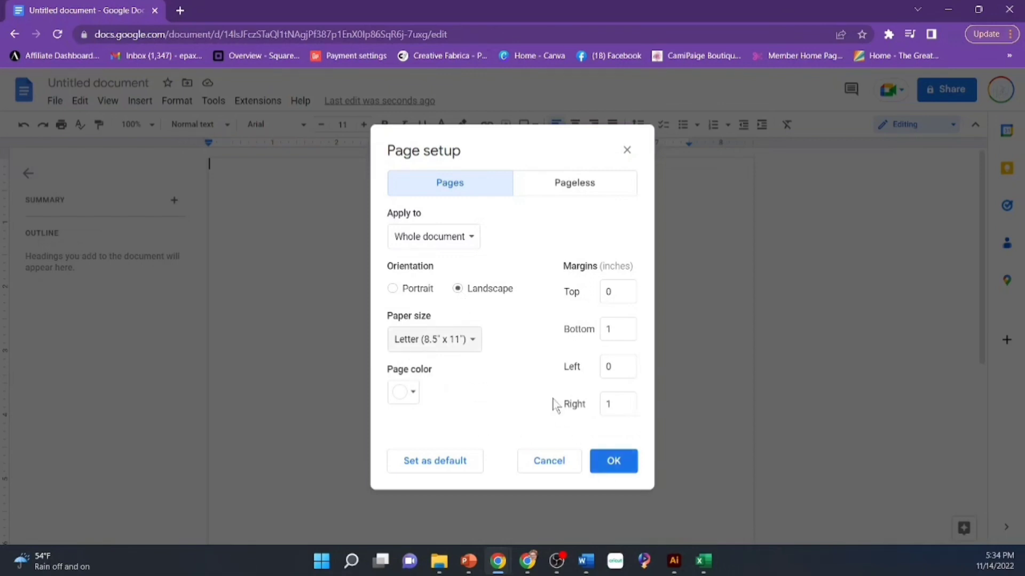
{"action": "left_click", "coordinate": [456, 246]}
{"action": "left_click", "coordinate": [459, 243]}
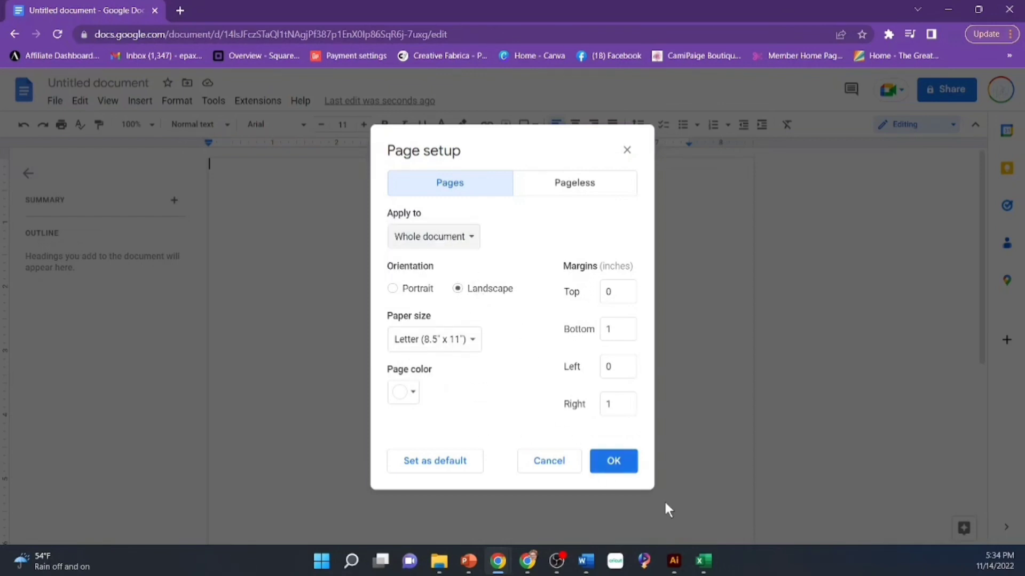
{"action": "left_click", "coordinate": [614, 460]}
- Browse the Christmas Collection 2018 PNG folder on the computer and insert a grey mountain image into the document
{"action": "left_click", "coordinate": [139, 101]}
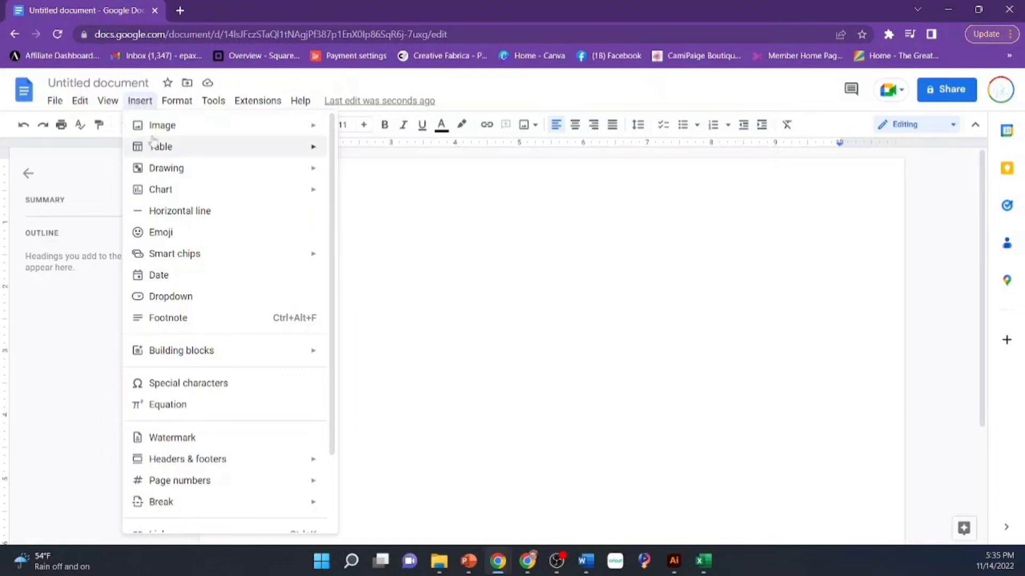
{"action": "mouse_move", "coordinate": [182, 126]}
{"action": "left_click", "coordinate": [419, 131]}
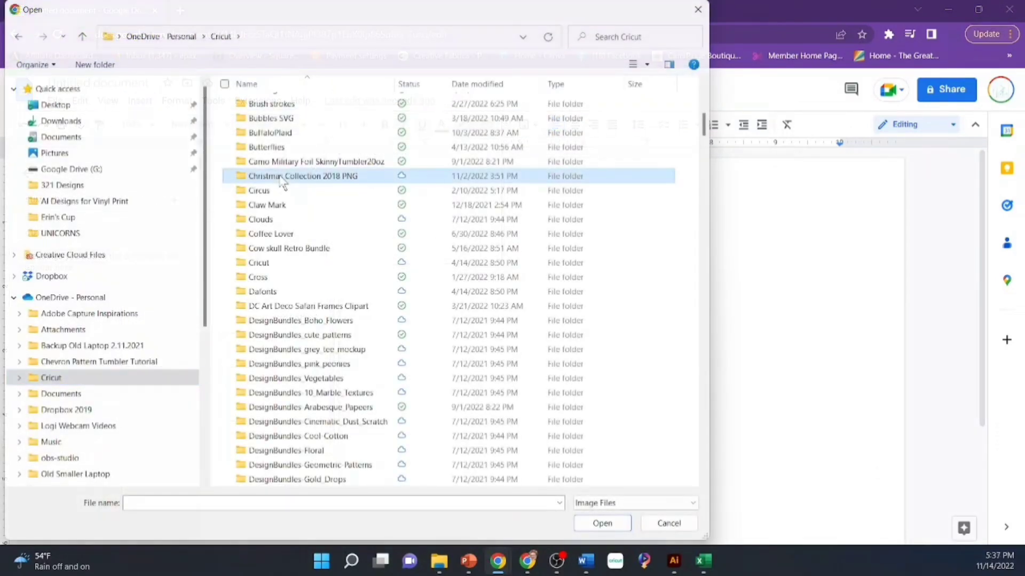
{"action": "double_click", "coordinate": [283, 178]}
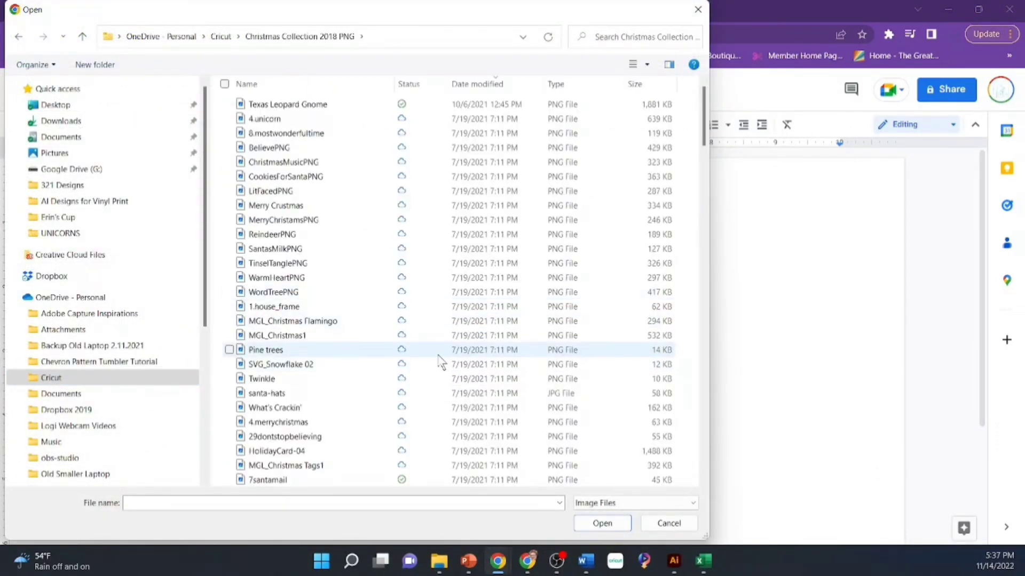
{"action": "scroll", "coordinate": [439, 355], "scroll_direction": "down", "scroll_amount": 20}
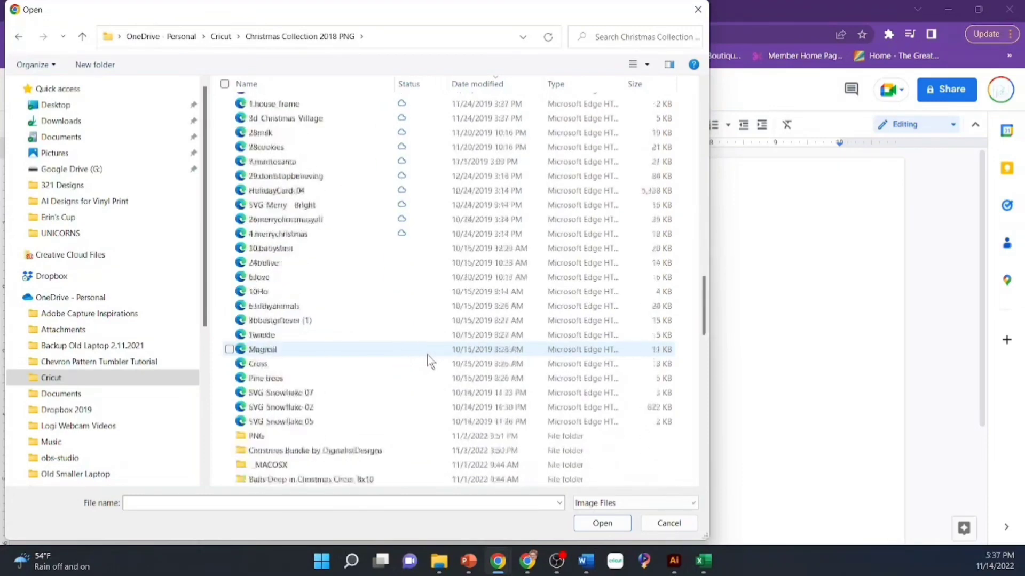
{"action": "scroll", "coordinate": [427, 354], "scroll_direction": "down", "scroll_amount": 5}
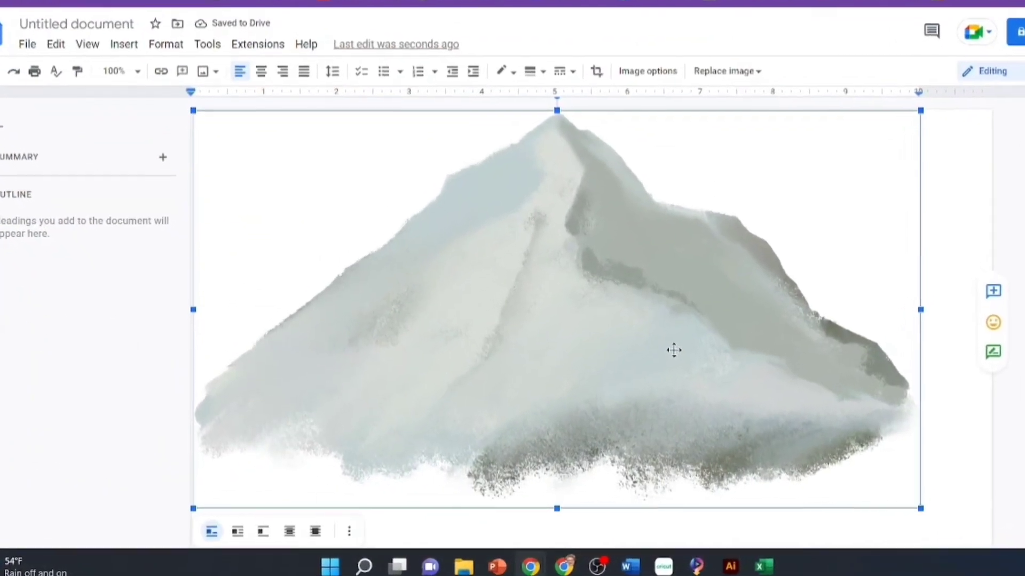
- Place the grey mountain image in front of text and shrink it to about 6.25 inches wide at the page's upper-left corner
{"action": "key", "text": "Delete"}
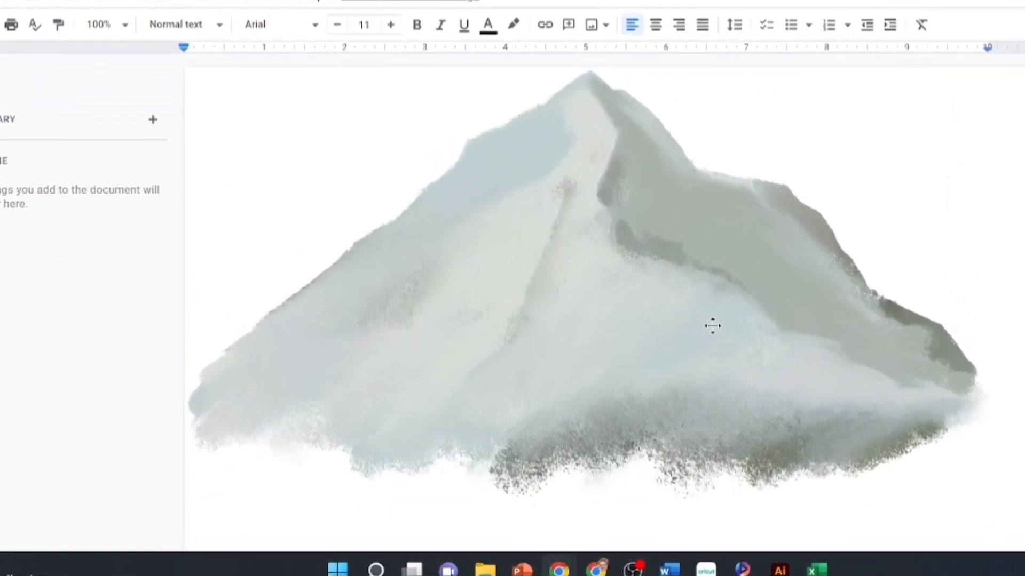
{"action": "left_click", "coordinate": [692, 341]}
{"action": "scroll", "coordinate": [881, 382], "scroll_direction": "down", "scroll_amount": 3}
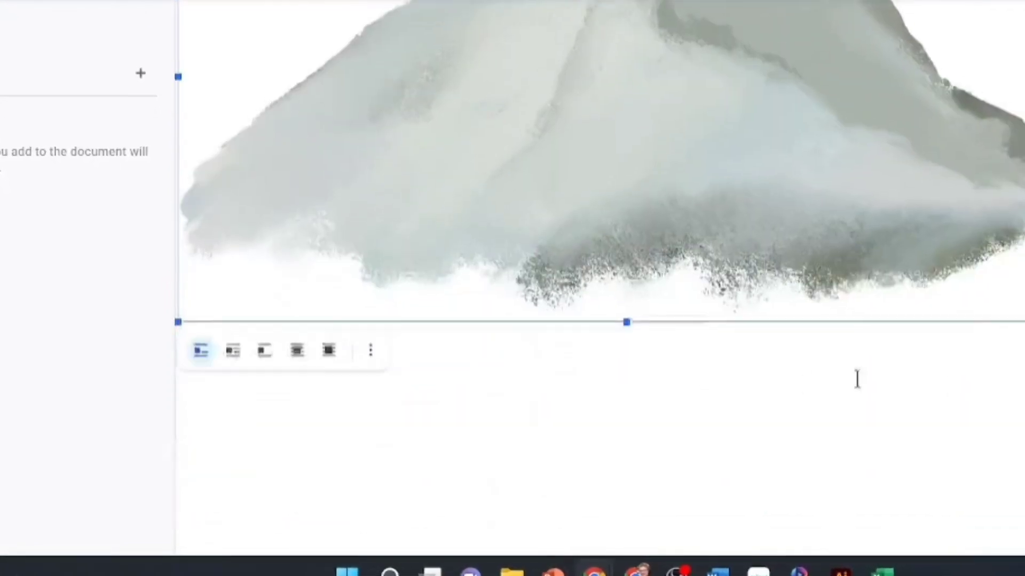
{"action": "left_click", "coordinate": [332, 342]}
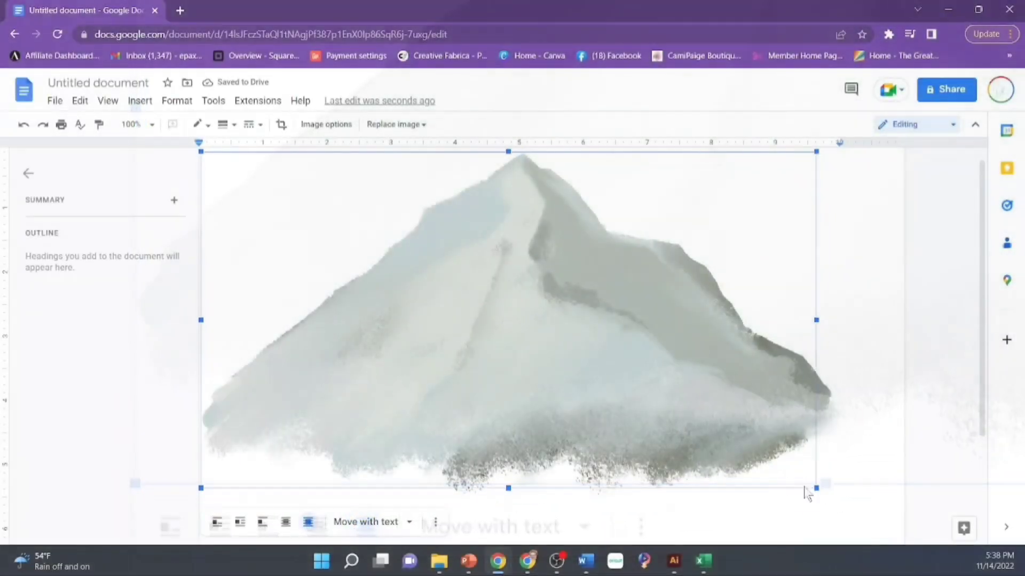
{"action": "left_click_drag", "start_coordinate": [812, 488], "coordinate": [553, 367]}
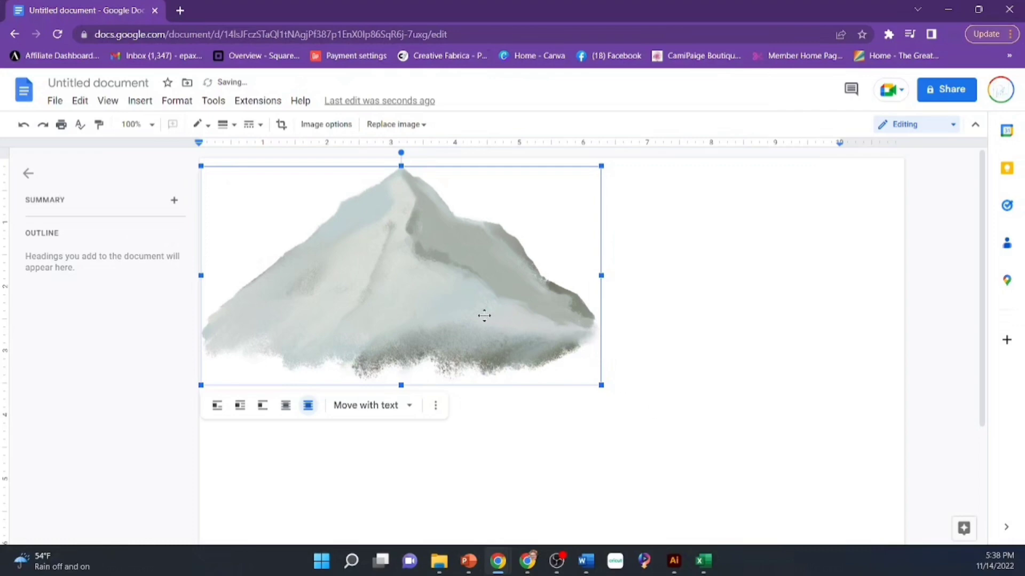
{"action": "left_click_drag", "start_coordinate": [484, 315], "coordinate": [483, 302]}
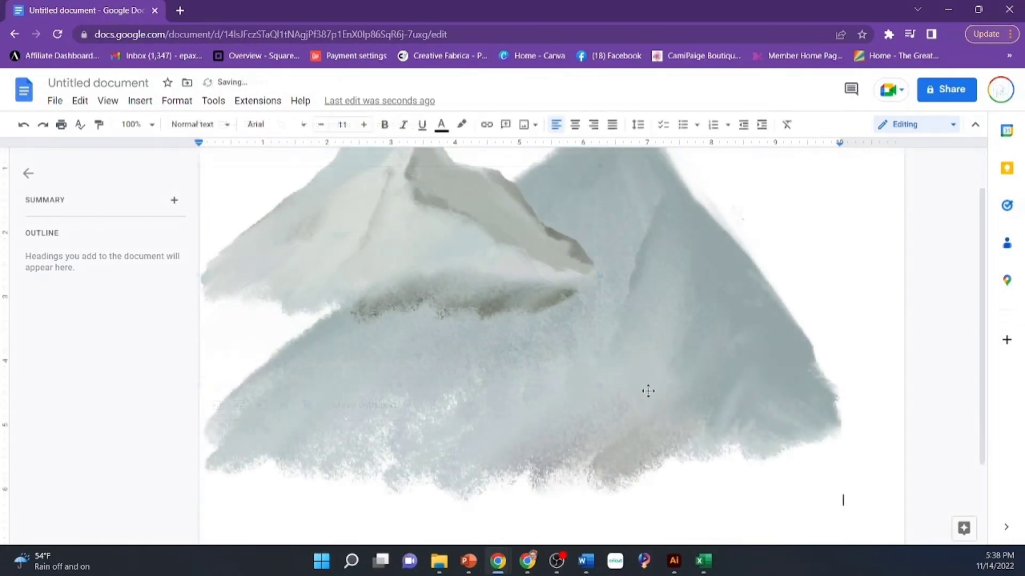
- Put the blue mountain image in front of text, shrink it to 5.97 by 3.71 inches and place it beside the grey mountain
{"action": "left_click", "coordinate": [657, 390]}
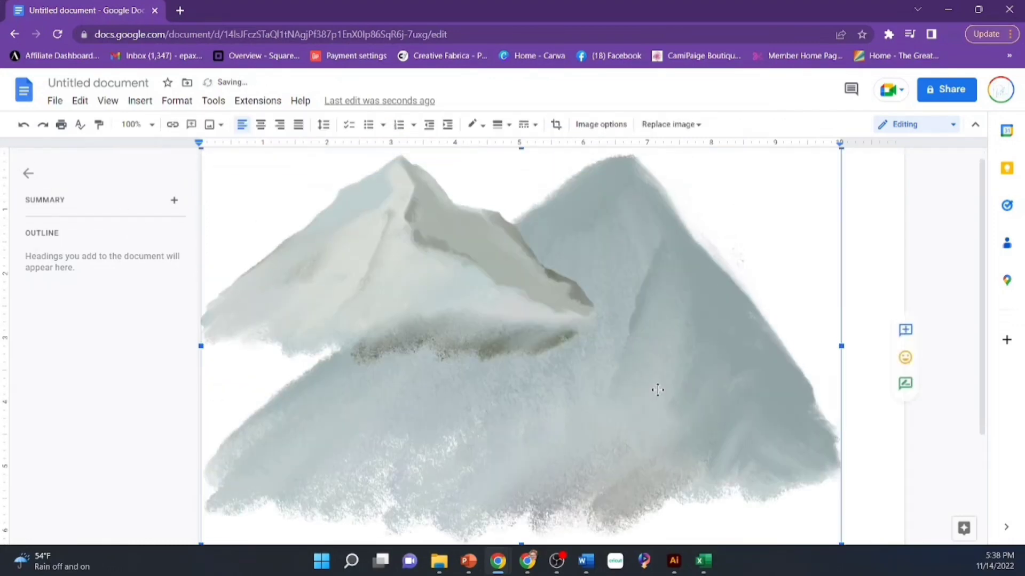
{"action": "scroll", "coordinate": [657, 390], "scroll_direction": "down", "scroll_amount": 3}
{"action": "left_click", "coordinate": [309, 414]}
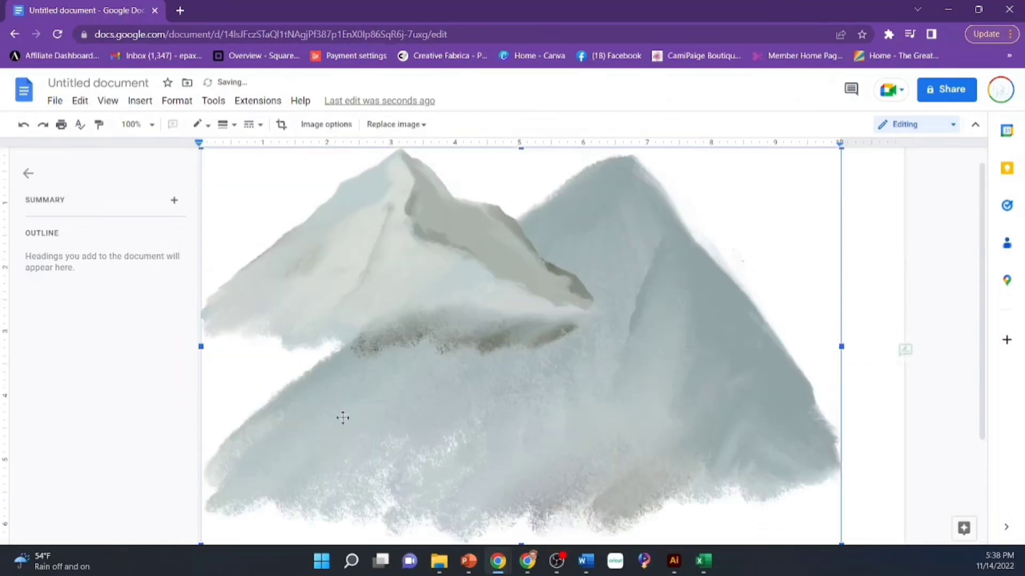
{"action": "scroll", "coordinate": [792, 336], "scroll_direction": "down", "scroll_amount": 3}
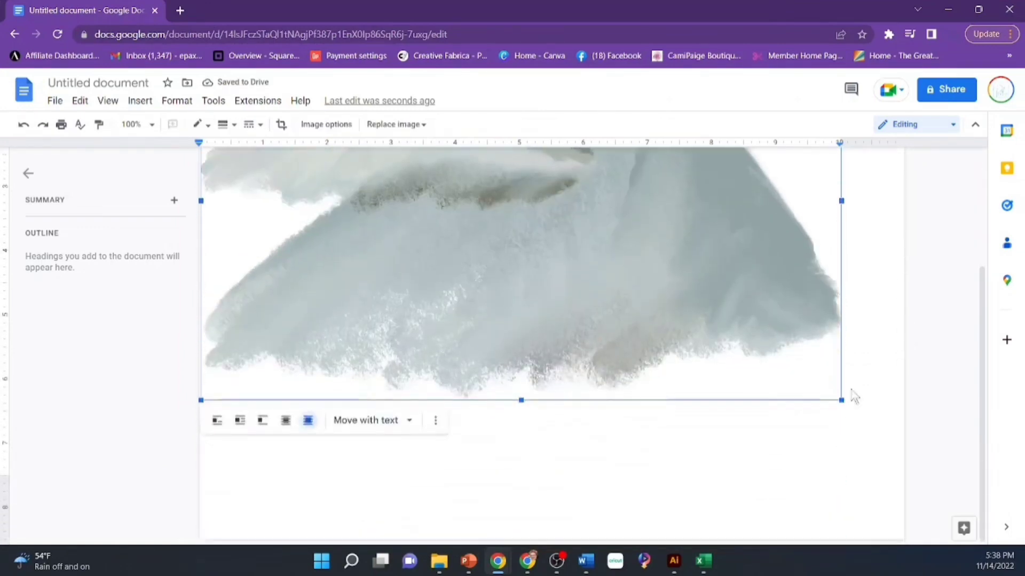
{"action": "left_click_drag", "start_coordinate": [842, 401], "coordinate": [818, 385]}
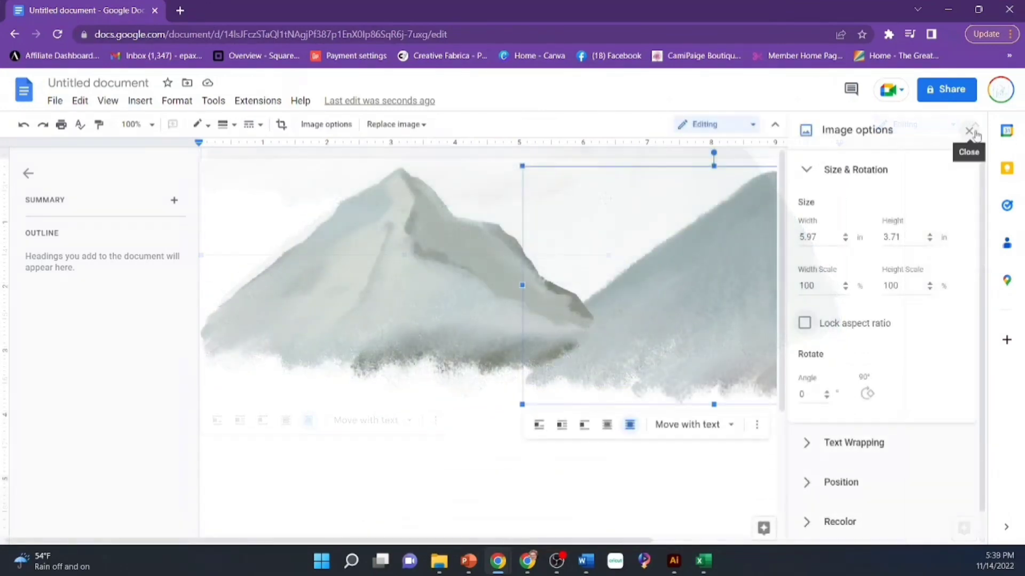
{"action": "left_click", "coordinate": [969, 132]}
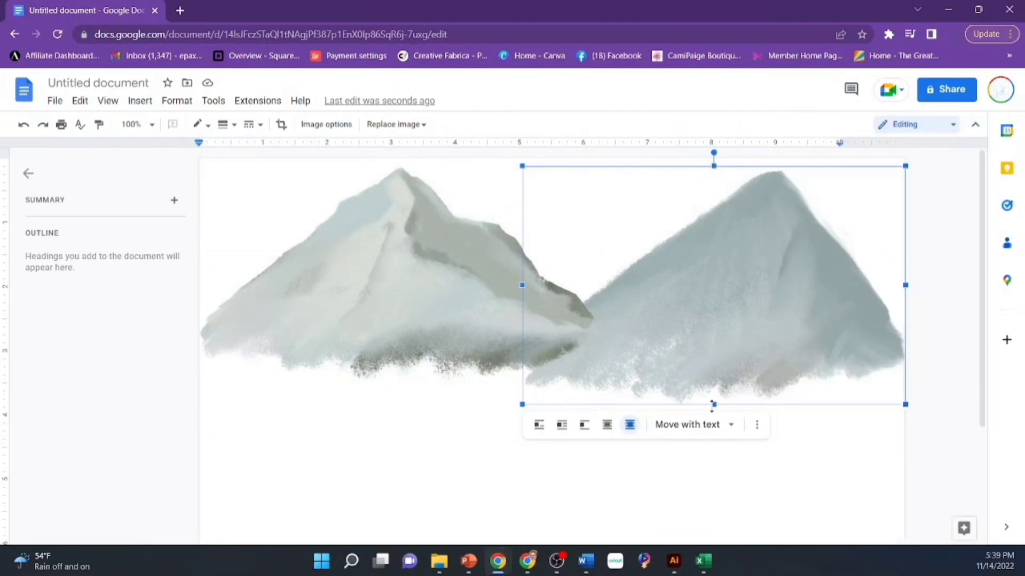
- Squash the blue mountain to about 3.3 inches high and stretch it to about 6.3 inches wide, overlapping the grey mountain
{"action": "left_click_drag", "start_coordinate": [713, 403], "coordinate": [714, 377]}
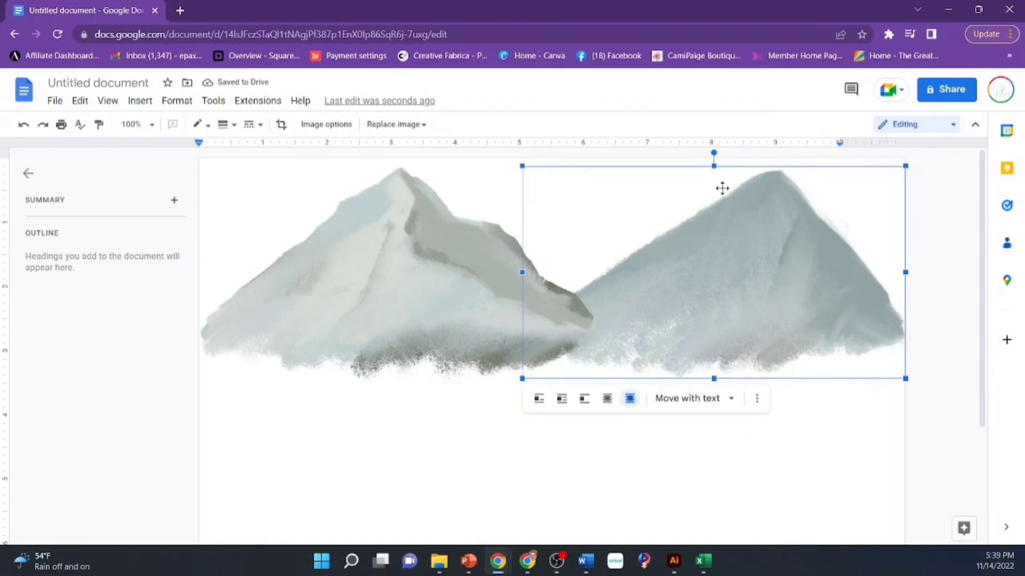
{"action": "left_click_drag", "start_coordinate": [512, 272], "coordinate": [499, 273]}
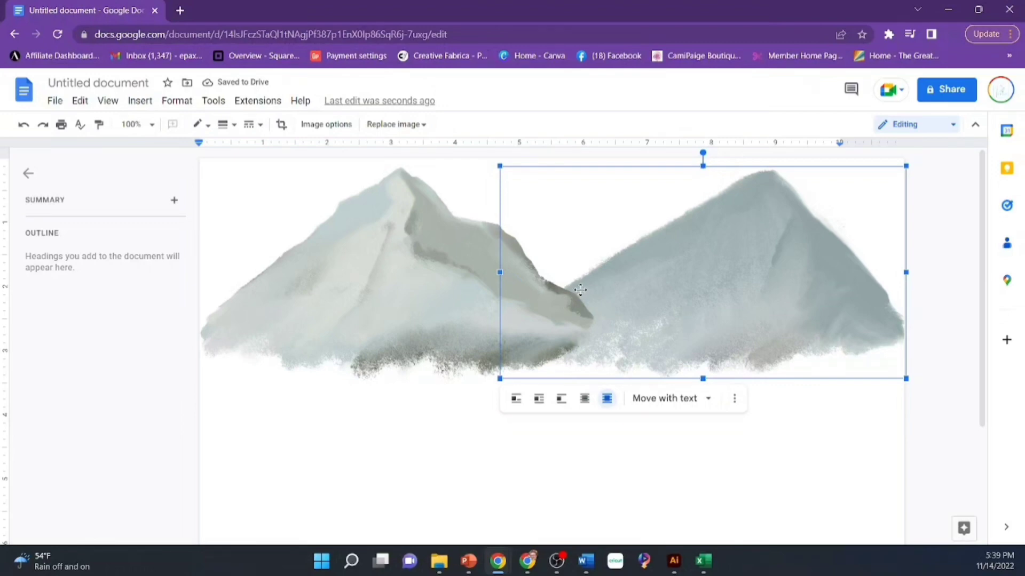
{"action": "left_click", "coordinate": [441, 443]}
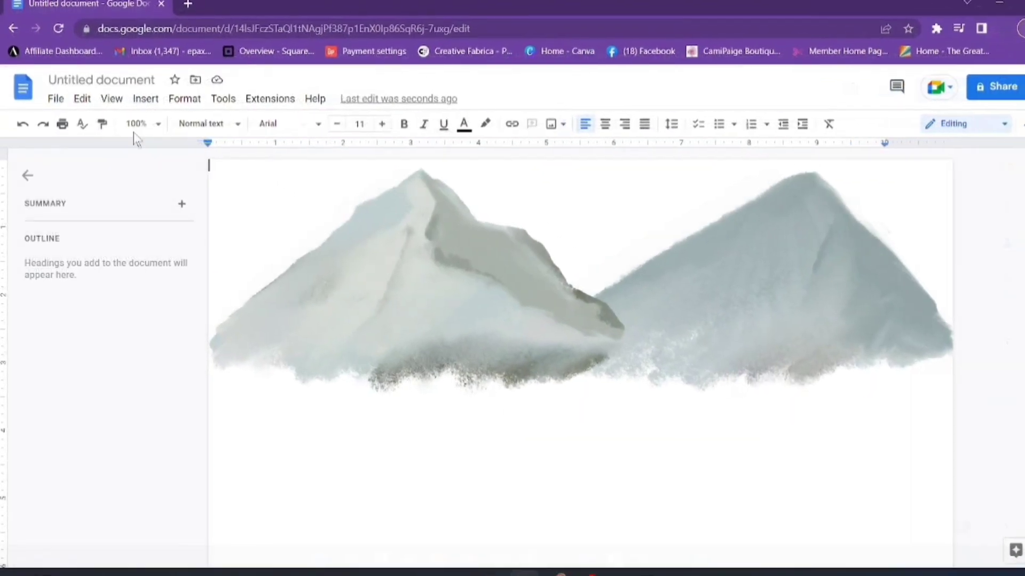
- Set the document zoom to 75%
{"action": "left_click", "coordinate": [137, 123]}
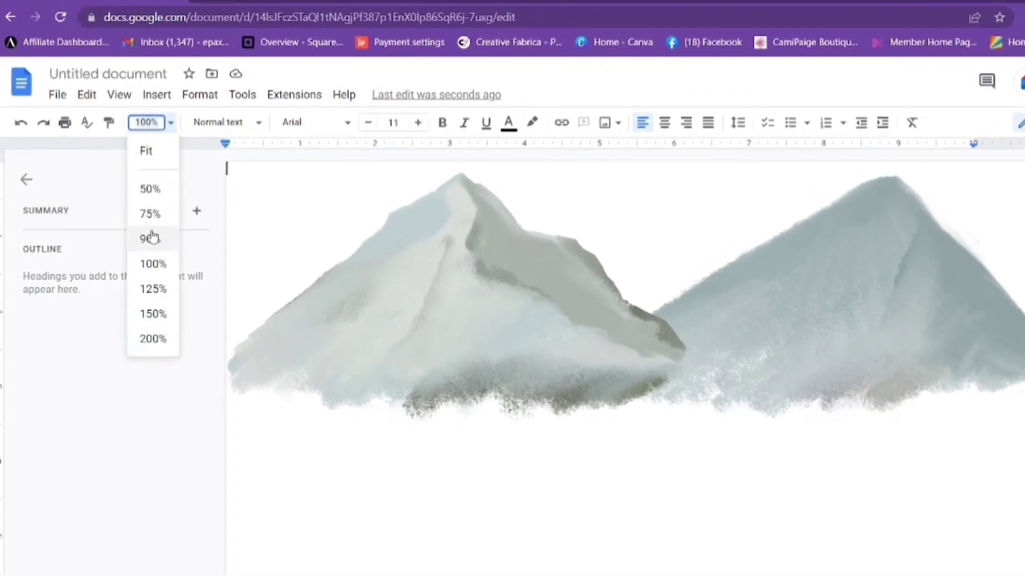
{"action": "left_click", "coordinate": [153, 242]}
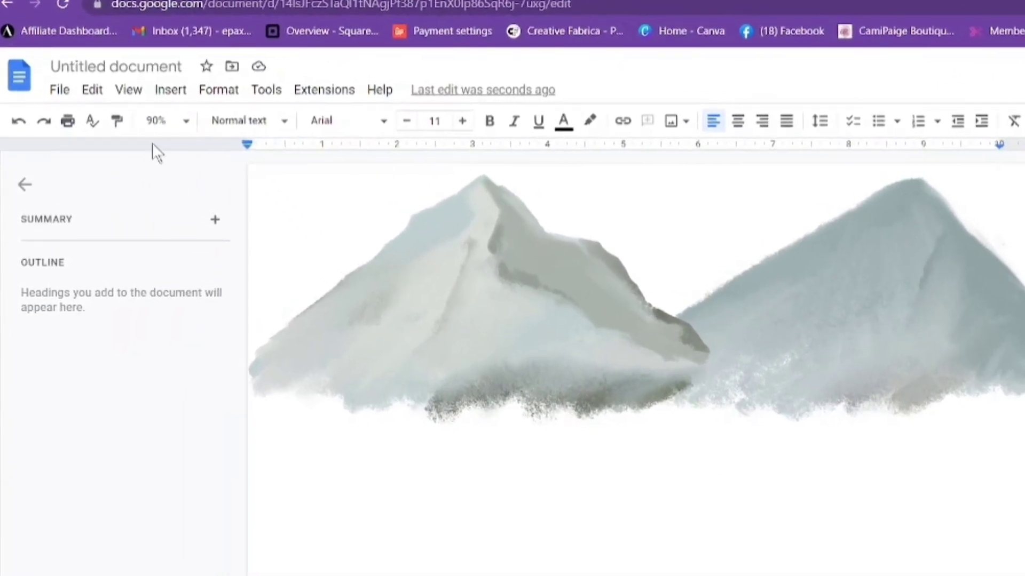
{"action": "left_click", "coordinate": [145, 124]}
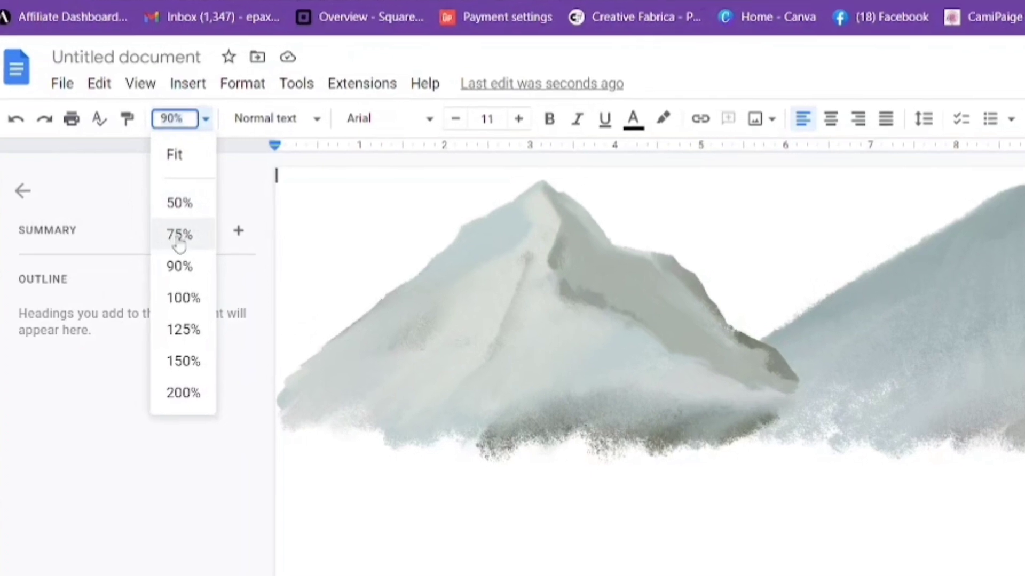
{"action": "left_click", "coordinate": [167, 225]}
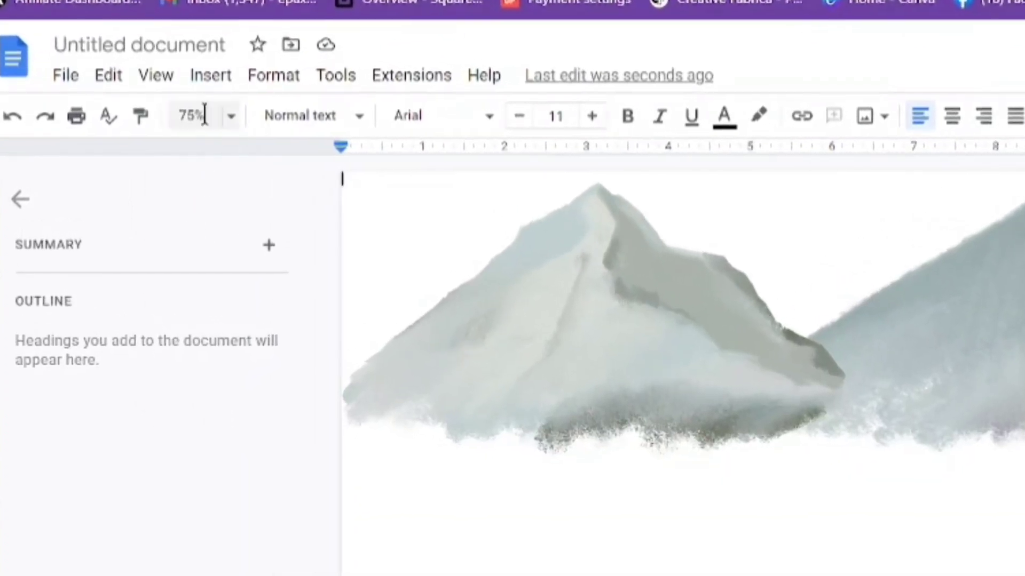
{"action": "left_click", "coordinate": [187, 114]}
{"action": "left_click", "coordinate": [207, 216]}
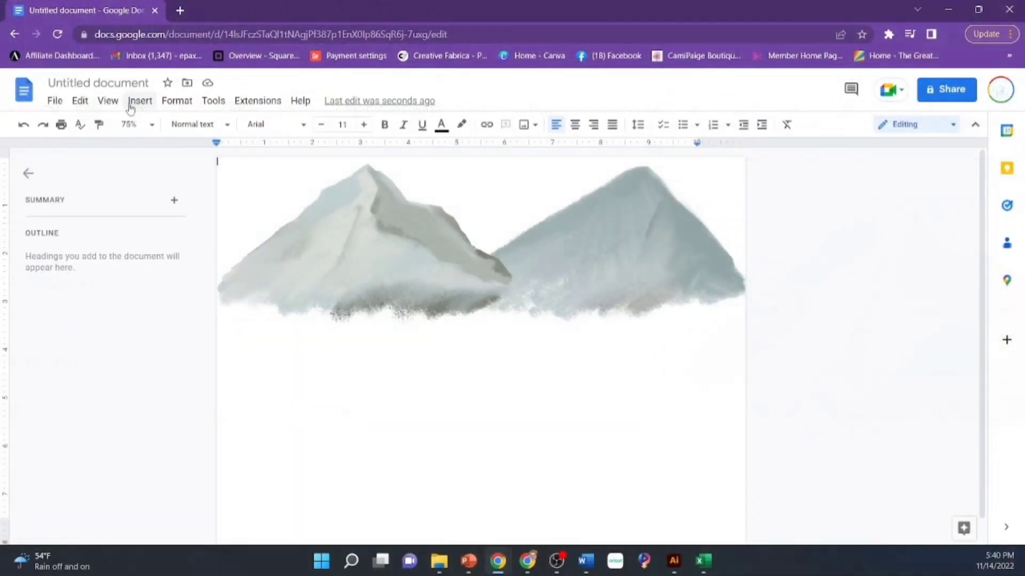
- Insert a third mountain image from the computer into the document
{"action": "left_click", "coordinate": [139, 101]}
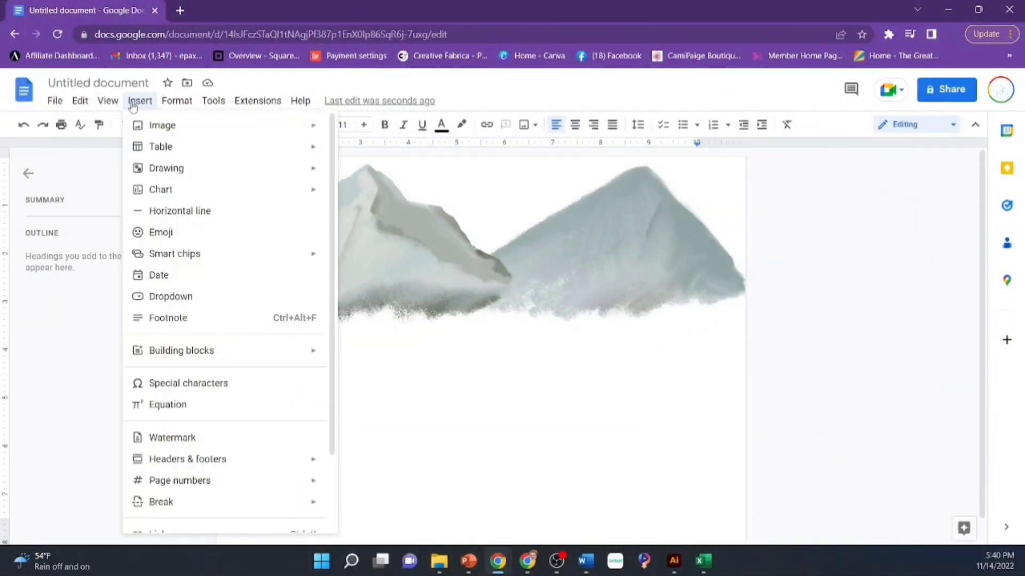
{"action": "mouse_move", "coordinate": [157, 134]}
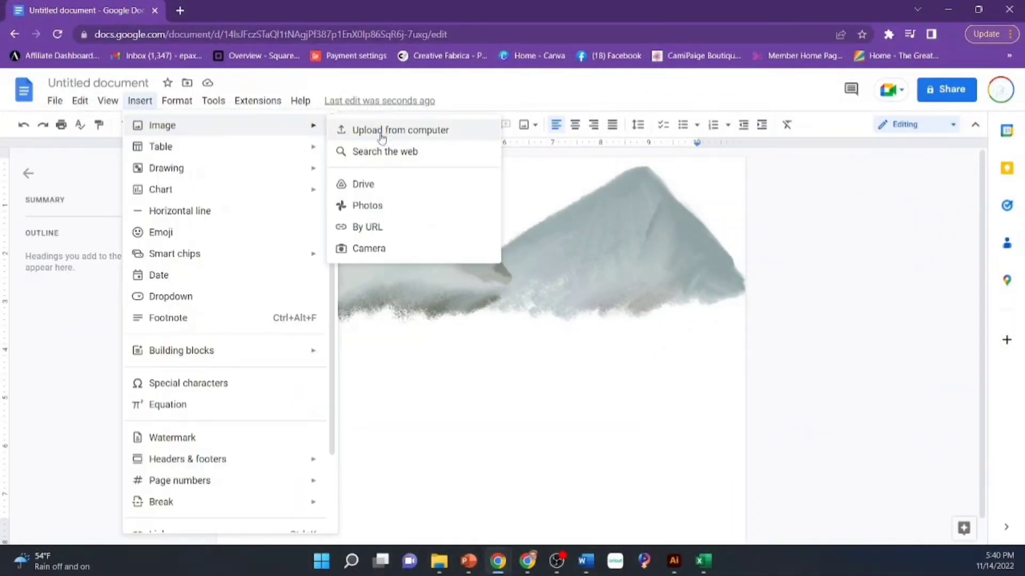
{"action": "left_click", "coordinate": [381, 131]}
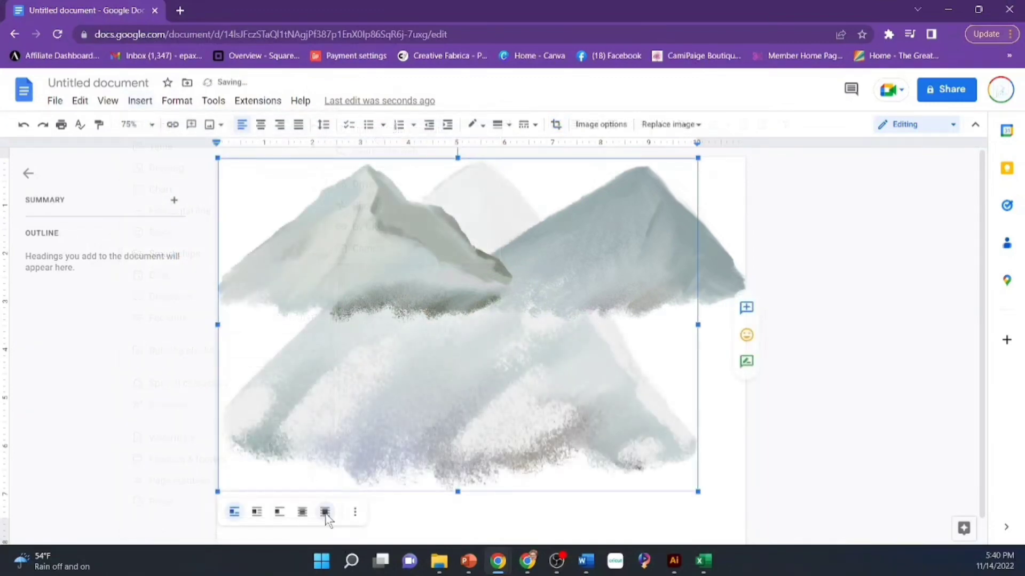
- Put the white mountain in front of text, shrink it to about 4.6 inches wide and place it between the other two mountains
{"action": "left_click", "coordinate": [325, 516]}
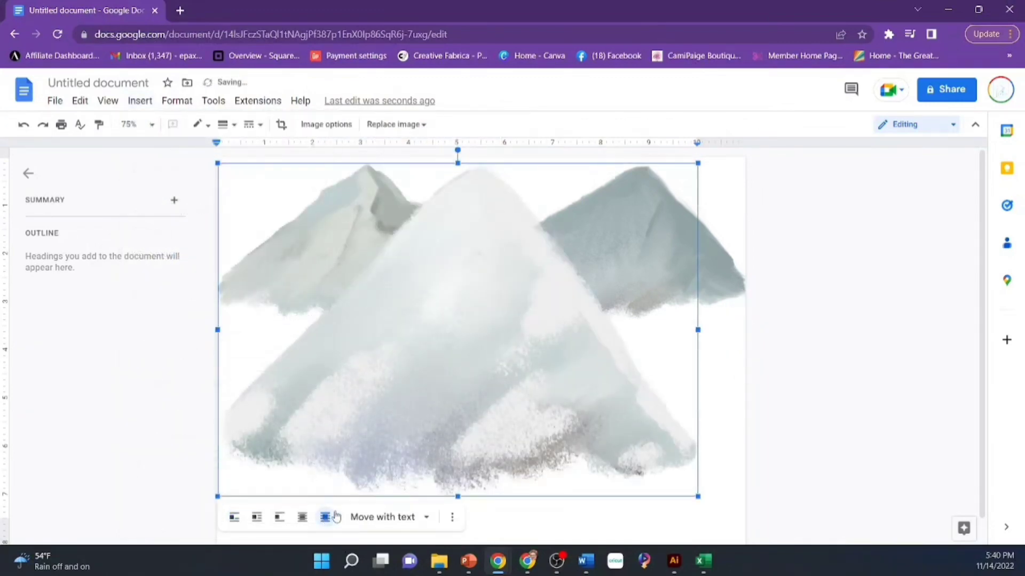
{"action": "left_click_drag", "start_coordinate": [697, 497], "coordinate": [436, 277]}
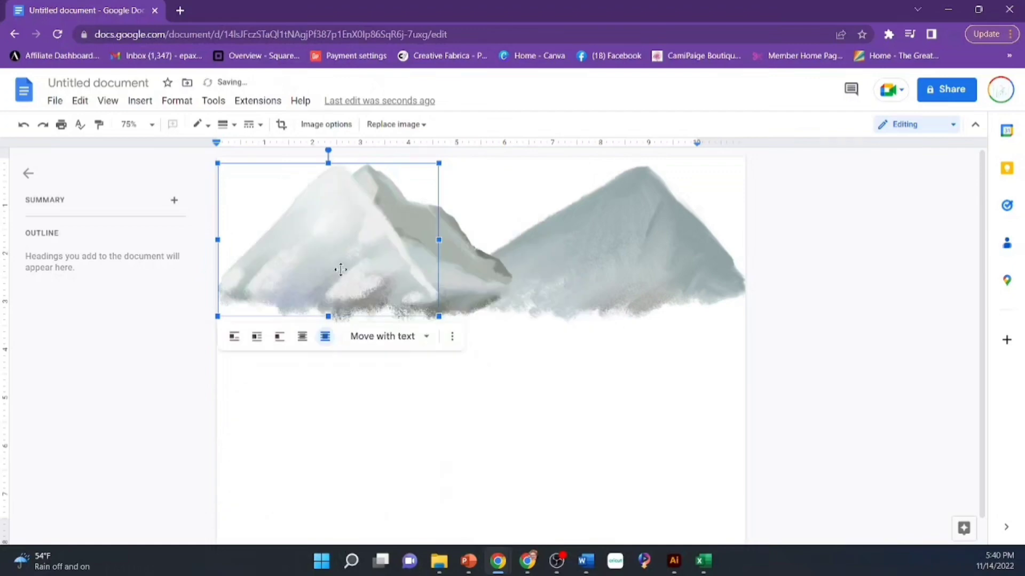
{"action": "left_click_drag", "start_coordinate": [338, 268], "coordinate": [502, 267]}
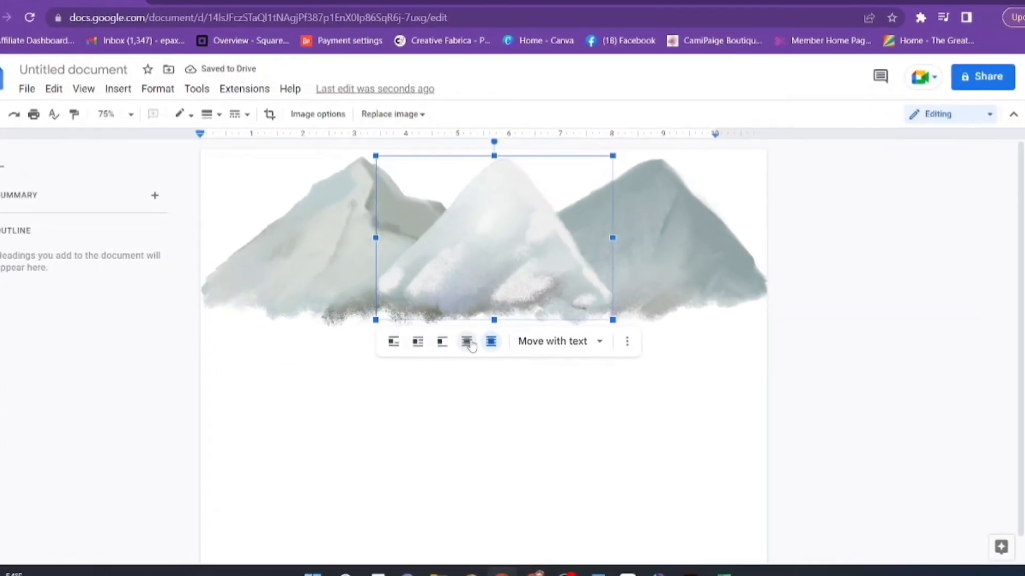
- Set the white mountain and the blue mountain behind text so the white peak overlaps the blue one
{"action": "left_click", "coordinate": [468, 341]}
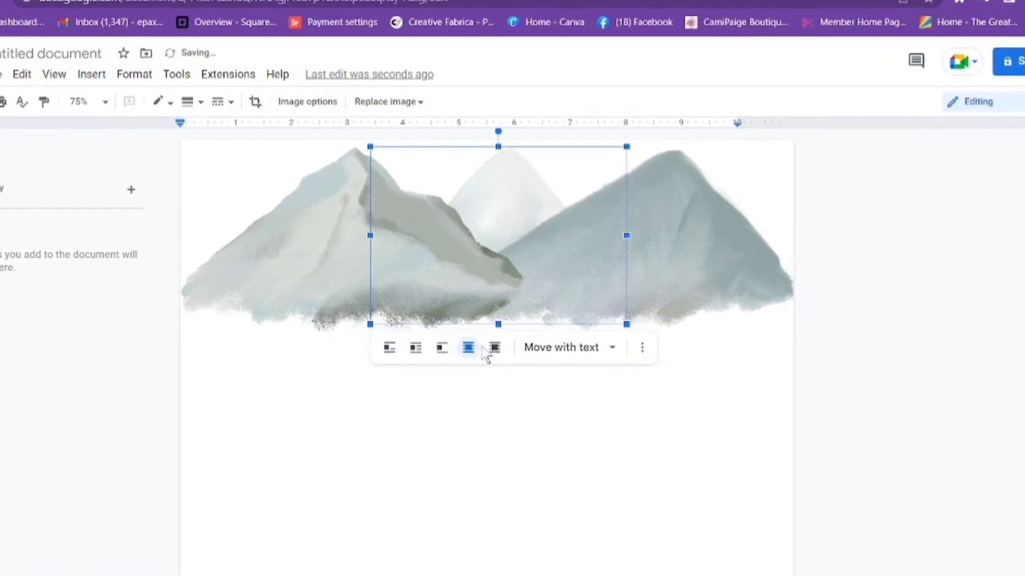
{"action": "left_click", "coordinate": [494, 347]}
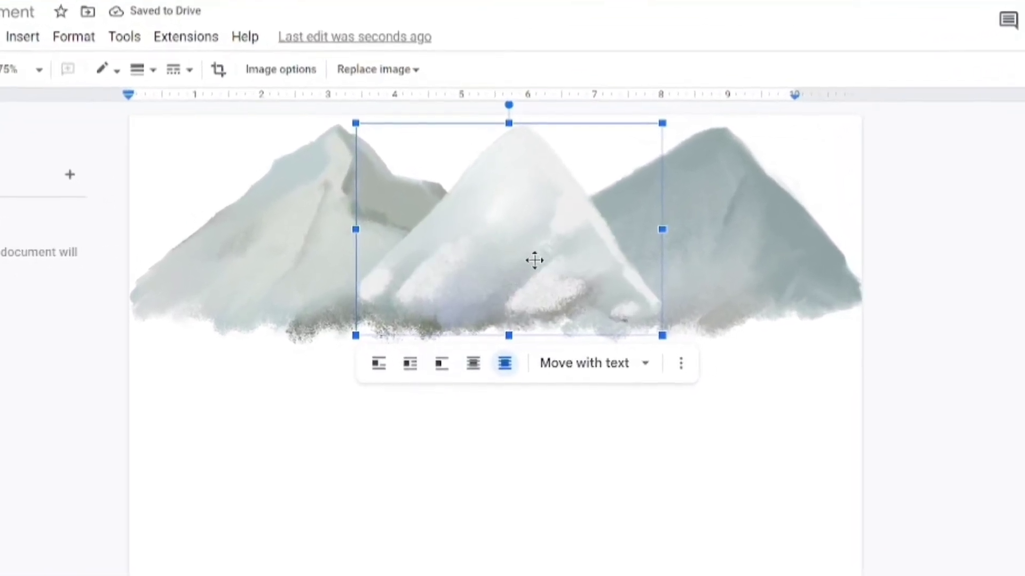
{"action": "left_click", "coordinate": [480, 392]}
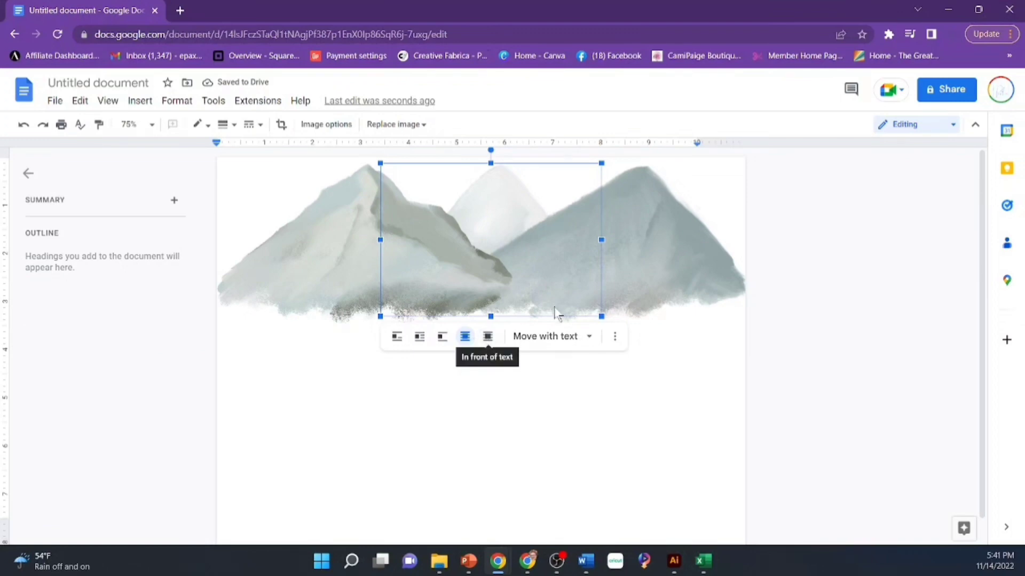
{"action": "left_click", "coordinate": [657, 241]}
{"action": "left_click", "coordinate": [528, 344]}
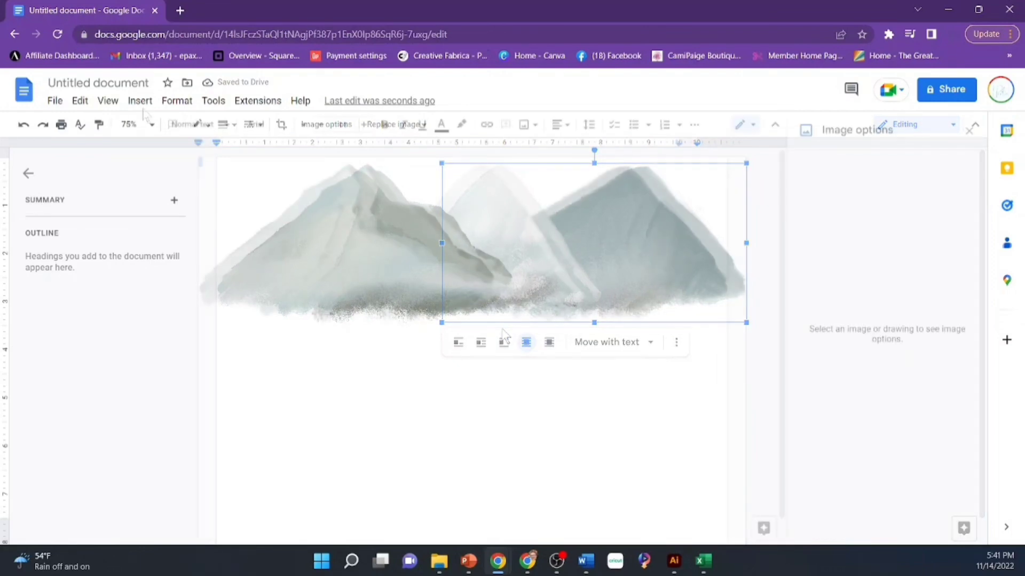
- Insert the tall snowy tree image from the computer into the document
{"action": "left_click", "coordinate": [140, 101]}
{"action": "mouse_move", "coordinate": [208, 128]}
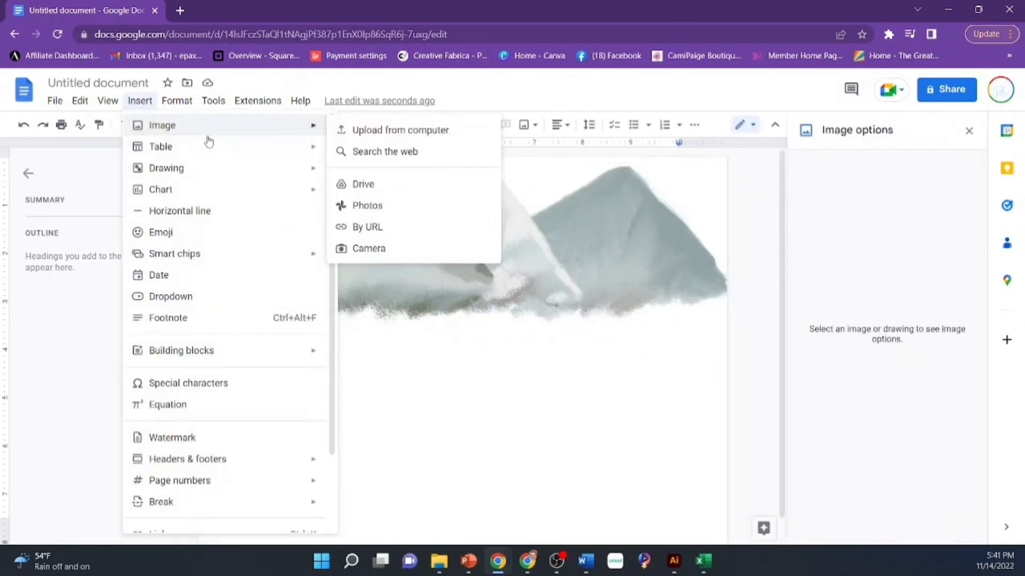
{"action": "left_click", "coordinate": [375, 130]}
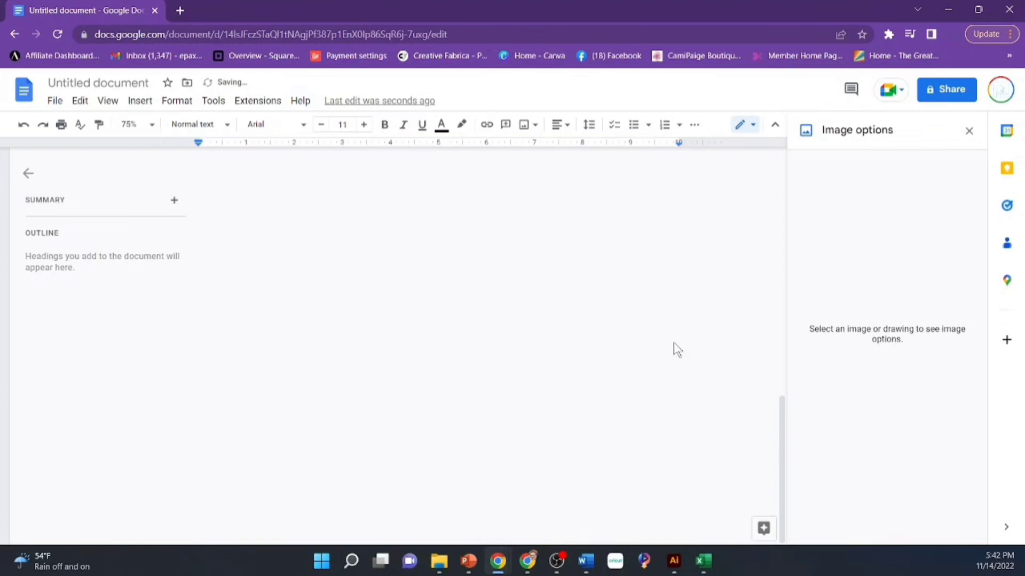
- Select the oversized tree image and set it in front of text
{"action": "scroll", "coordinate": [676, 349], "scroll_direction": "up", "scroll_amount": 10}
{"action": "left_click", "coordinate": [296, 395]}
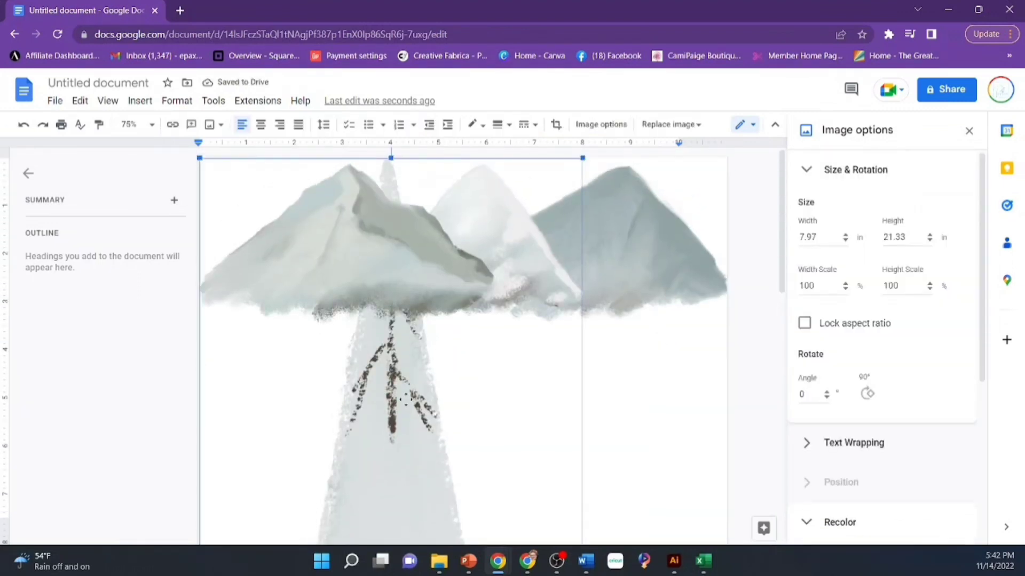
{"action": "scroll", "coordinate": [412, 406], "scroll_direction": "down", "scroll_amount": 7}
{"action": "scroll", "coordinate": [410, 402], "scroll_direction": "down", "scroll_amount": 3}
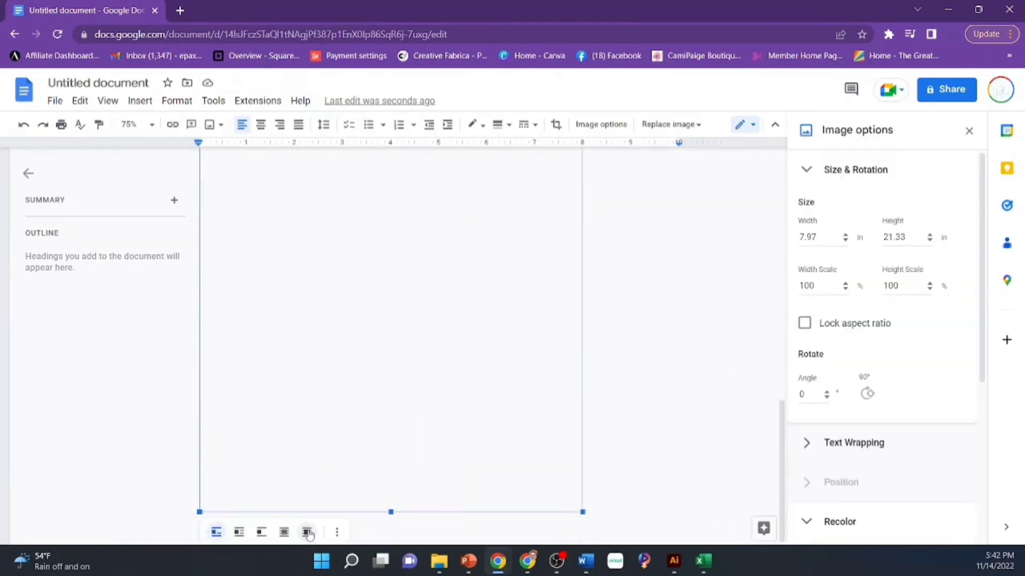
{"action": "left_click", "coordinate": [308, 533]}
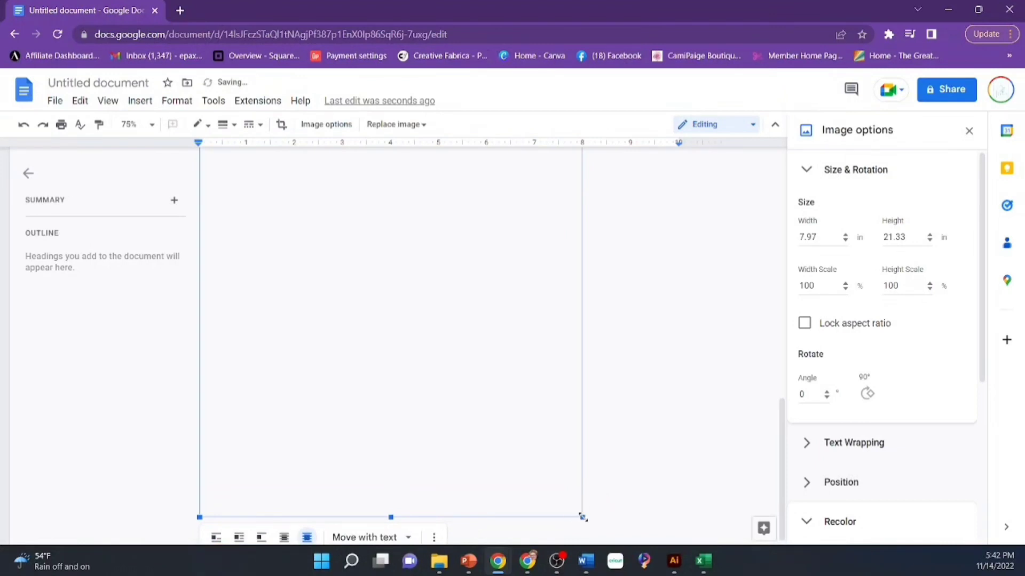
- Shrink the tree to 2.13 by 5.69 inches and place it below the grey mountain's peak, reaching down toward the page bottom
{"action": "left_click_drag", "start_coordinate": [583, 517], "coordinate": [467, 283]}
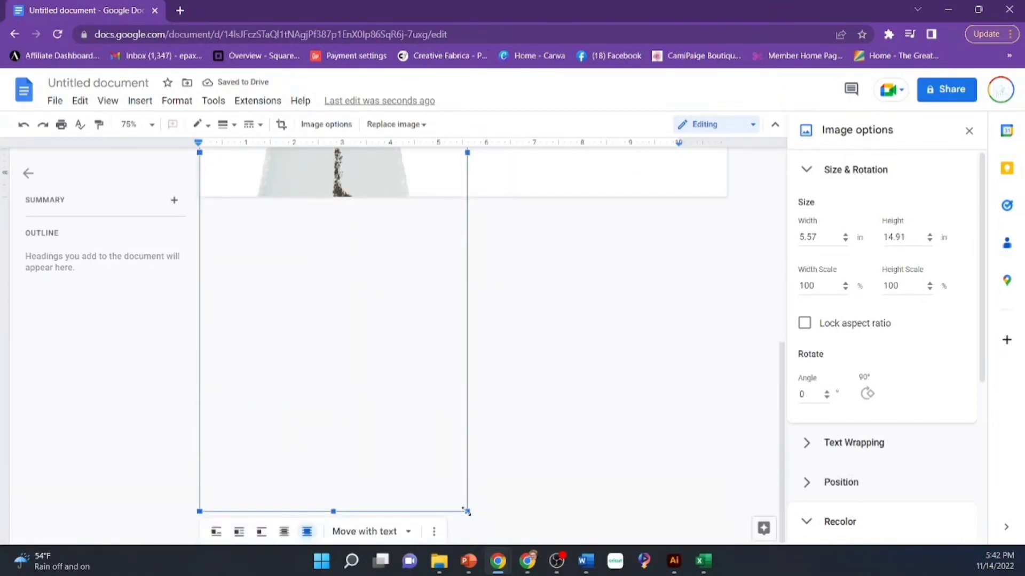
{"action": "left_click_drag", "start_coordinate": [466, 511], "coordinate": [347, 188]}
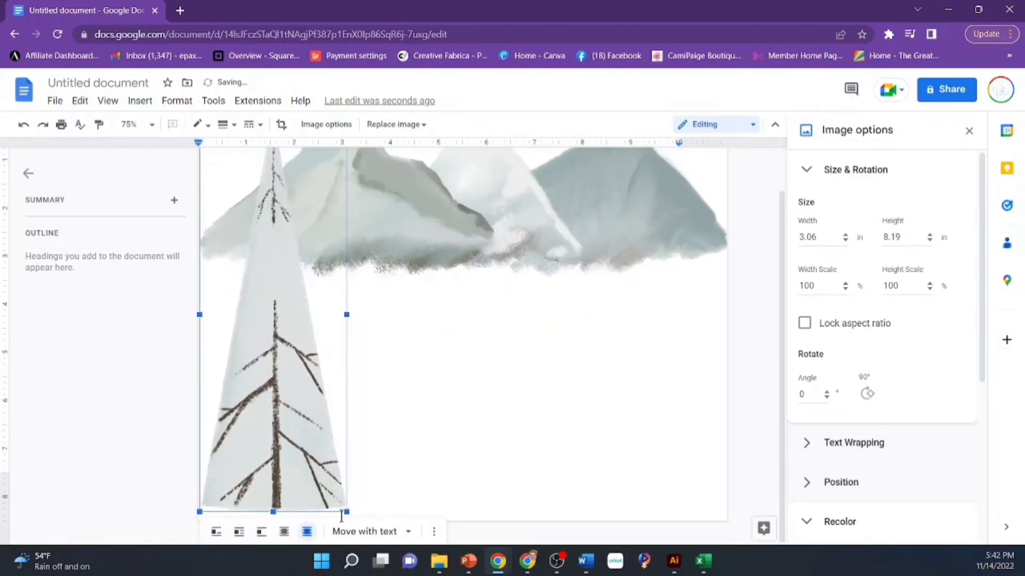
{"action": "left_click_drag", "start_coordinate": [346, 512], "coordinate": [302, 391]}
{"action": "left_click_drag", "start_coordinate": [266, 270], "coordinate": [331, 328]}
{"action": "left_click_drag", "start_coordinate": [331, 367], "coordinate": [330, 412]}
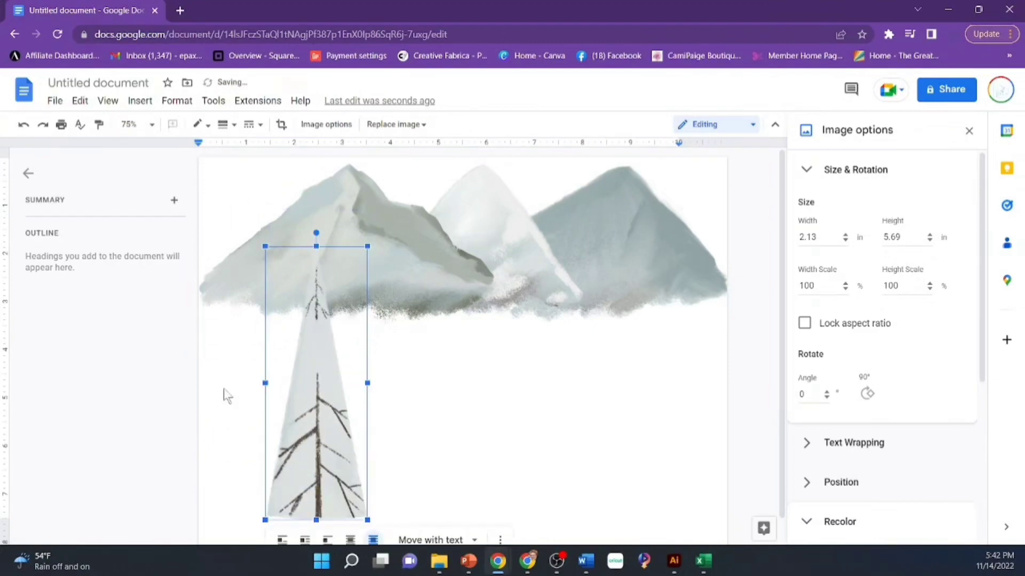
- Insert the rounded blue tree-cluster image from the computer into the document
{"action": "left_click", "coordinate": [140, 101]}
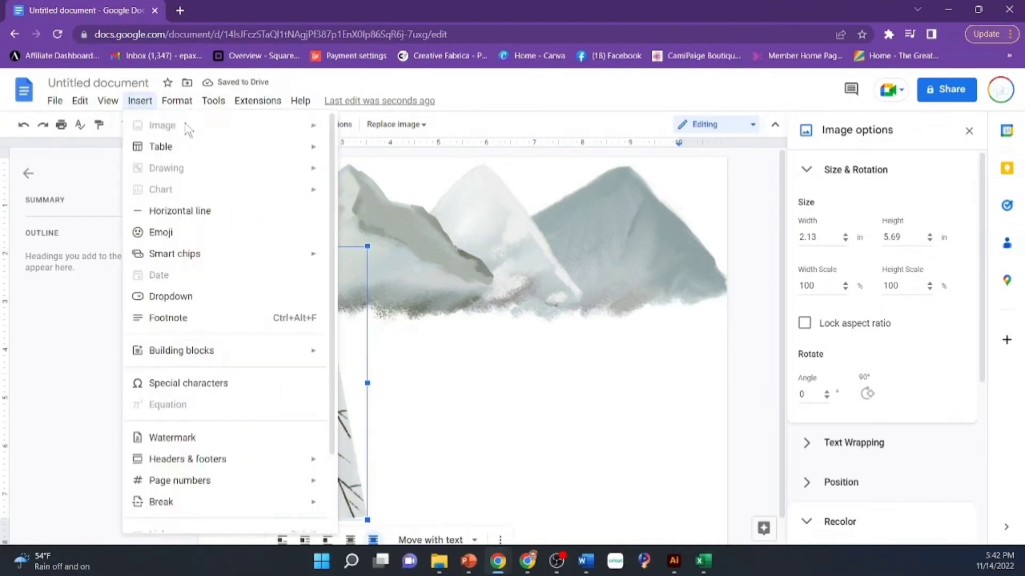
{"action": "left_click", "coordinate": [445, 331]}
{"action": "left_click", "coordinate": [141, 101]}
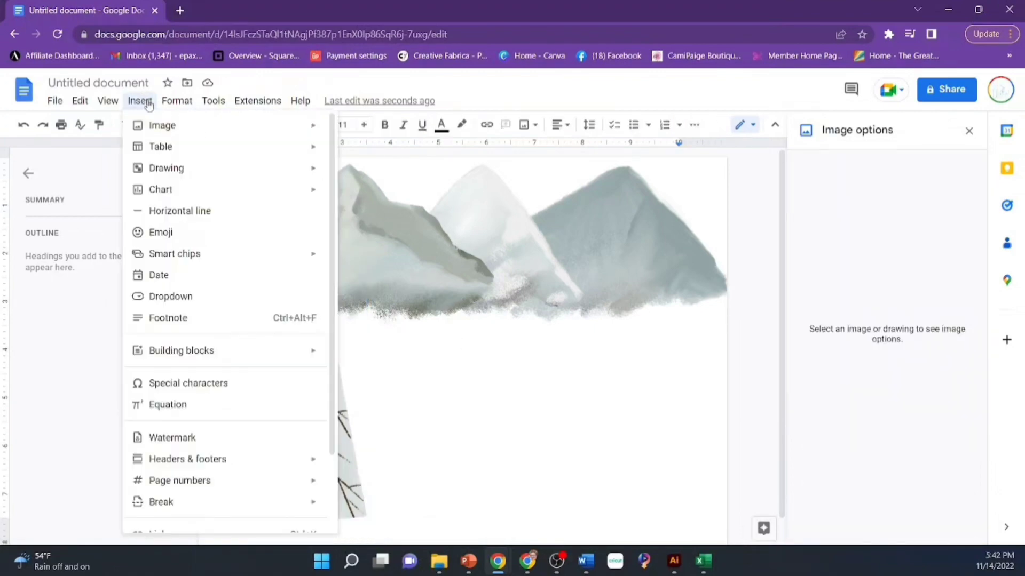
{"action": "mouse_move", "coordinate": [212, 128]}
{"action": "left_click", "coordinate": [397, 133]}
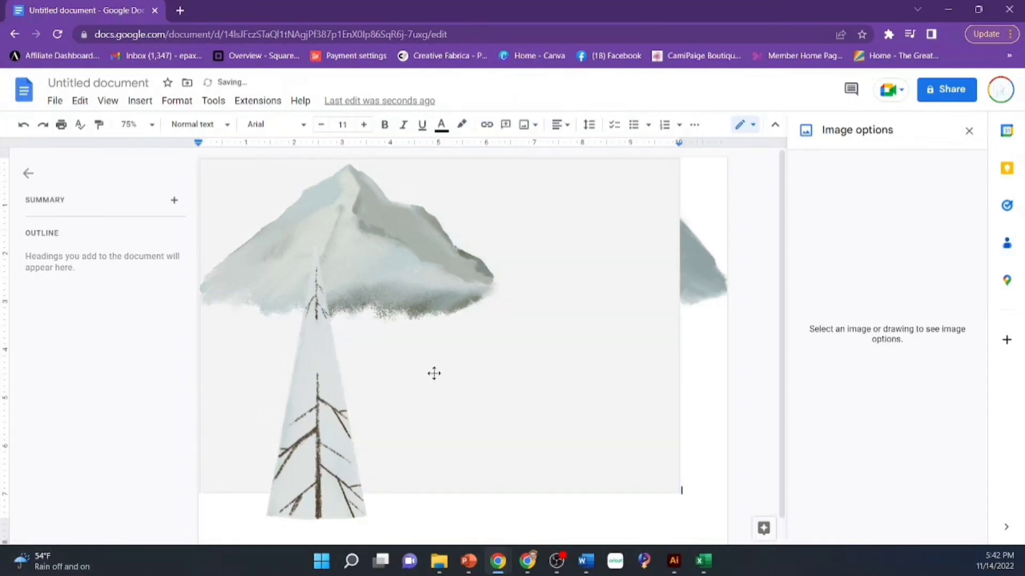
- Put the tree-cluster image in front of text and shrink it to 4.05 by 2.82 inches
{"action": "left_click", "coordinate": [552, 429]}
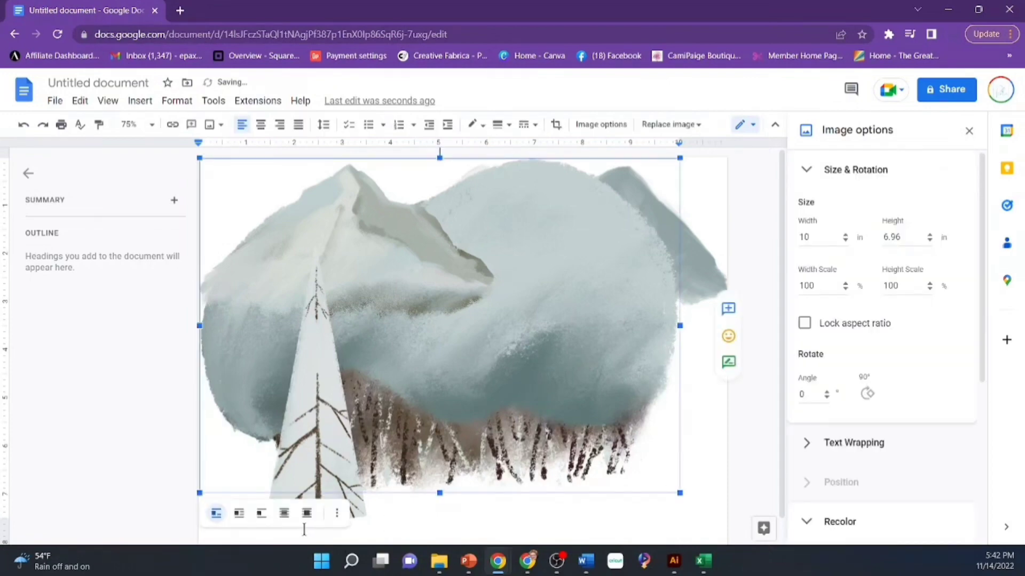
{"action": "left_click", "coordinate": [307, 513]}
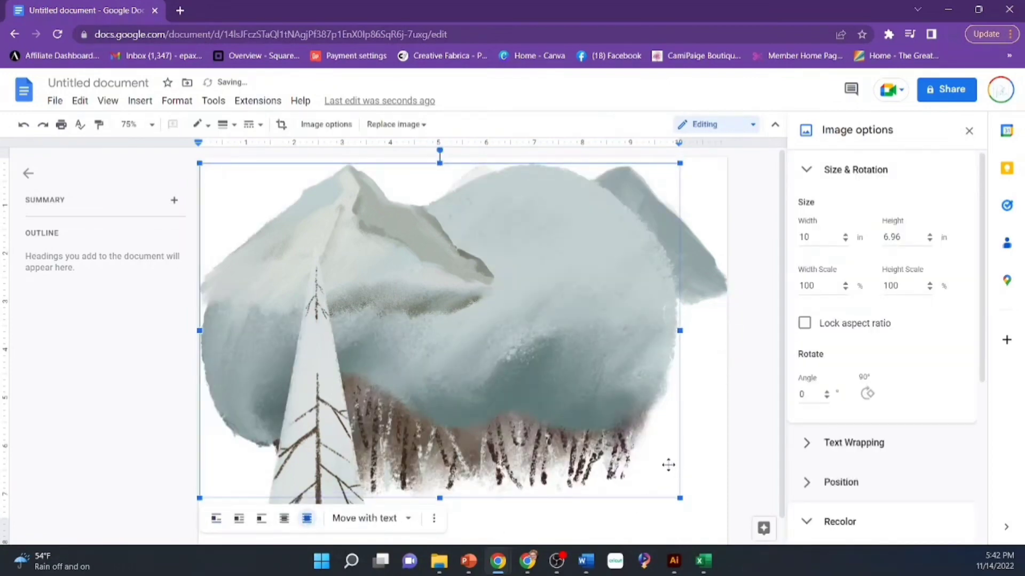
{"action": "left_click_drag", "start_coordinate": [591, 376], "coordinate": [652, 420]}
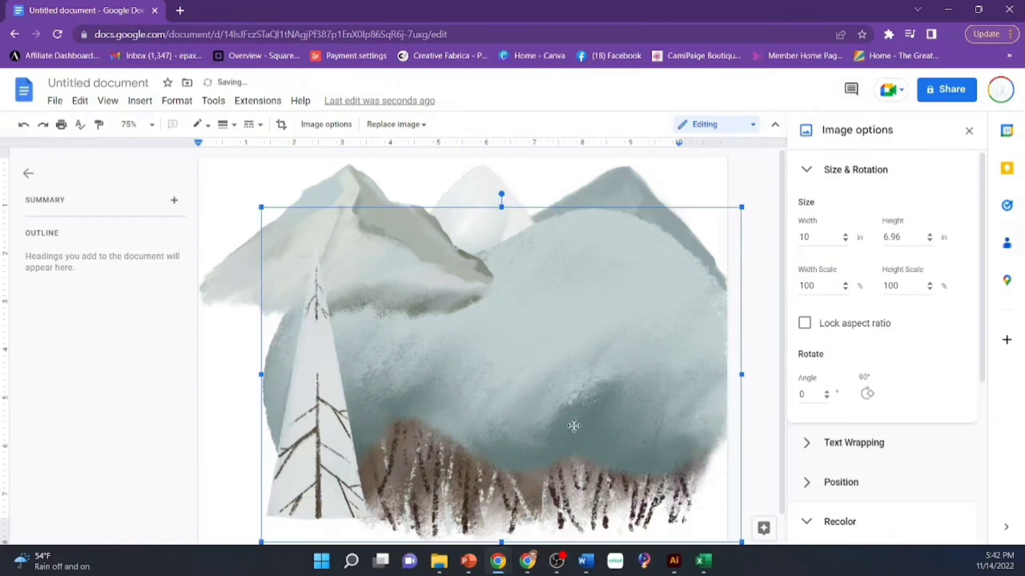
{"action": "scroll", "coordinate": [563, 418], "scroll_direction": "down", "scroll_amount": 1}
{"action": "scroll", "coordinate": [563, 417], "scroll_direction": "up", "scroll_amount": 1}
{"action": "left_click_drag", "start_coordinate": [581, 407], "coordinate": [545, 392]}
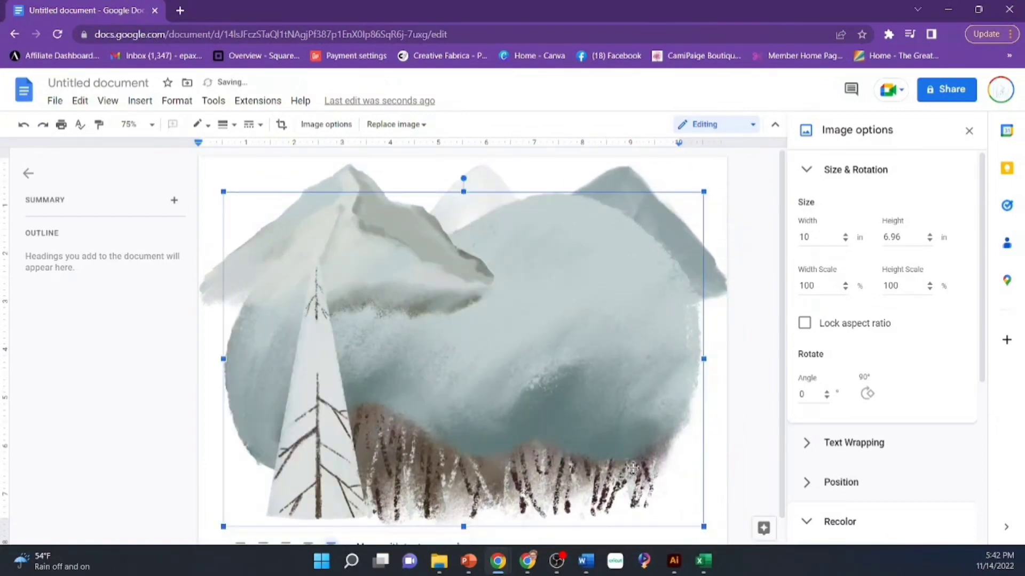
{"action": "left_click_drag", "start_coordinate": [697, 524], "coordinate": [417, 326]}
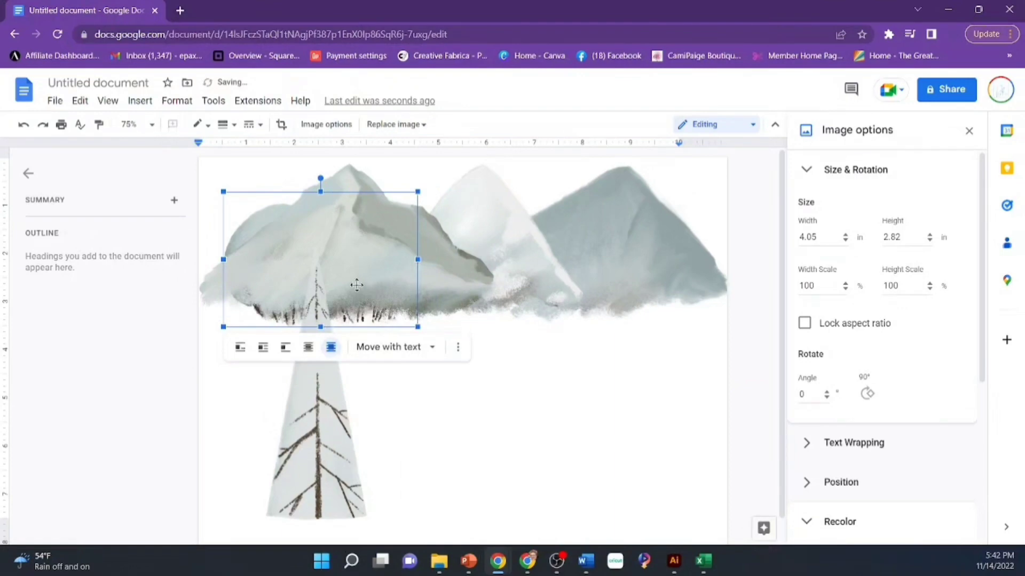
- Set the grey mountain behind text and move the tree cluster out to the empty area below the blue mountain
{"action": "left_click", "coordinate": [233, 201]}
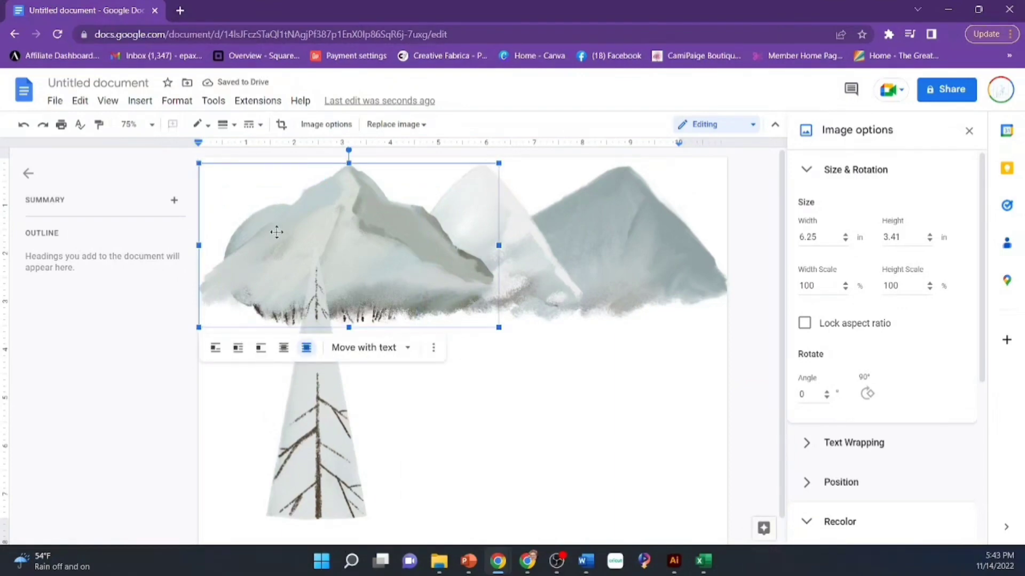
{"action": "left_click", "coordinate": [284, 348]}
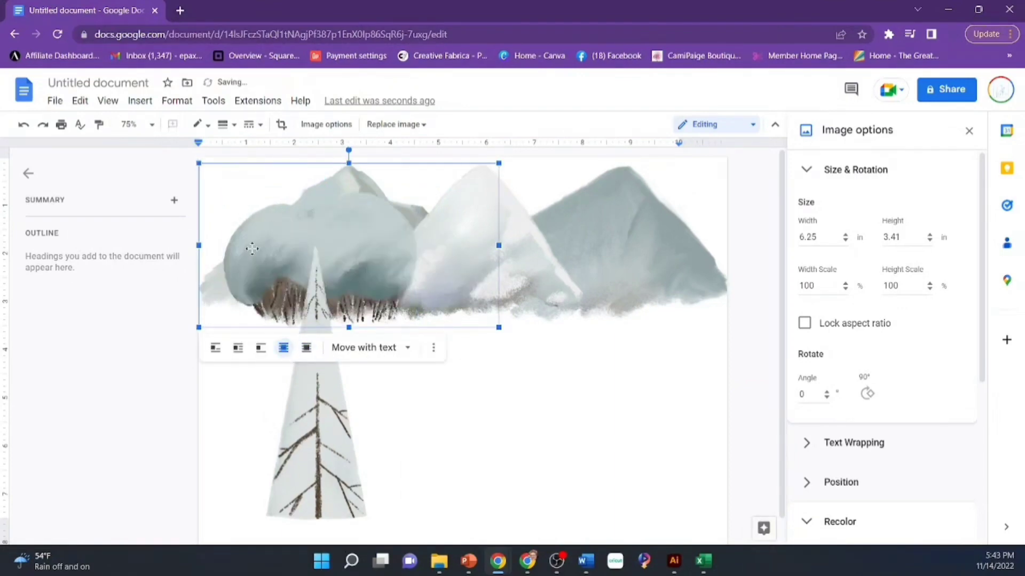
{"action": "left_click_drag", "start_coordinate": [252, 249], "coordinate": [538, 361]}
- Set the grey mountain in front of text again and move the tree cluster over the blue mountain's base
{"action": "left_click", "coordinate": [327, 230]}
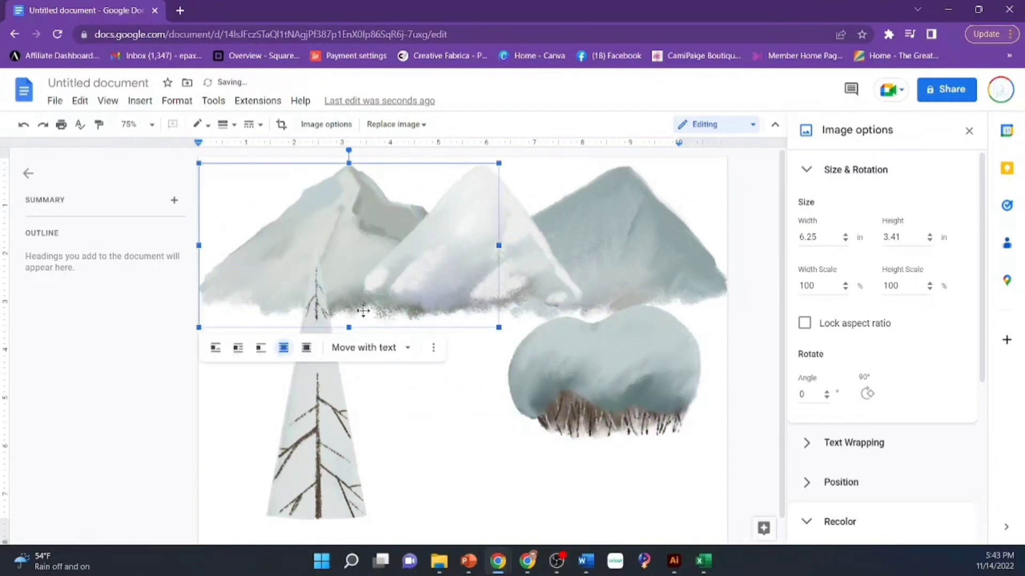
{"action": "left_click", "coordinate": [306, 349]}
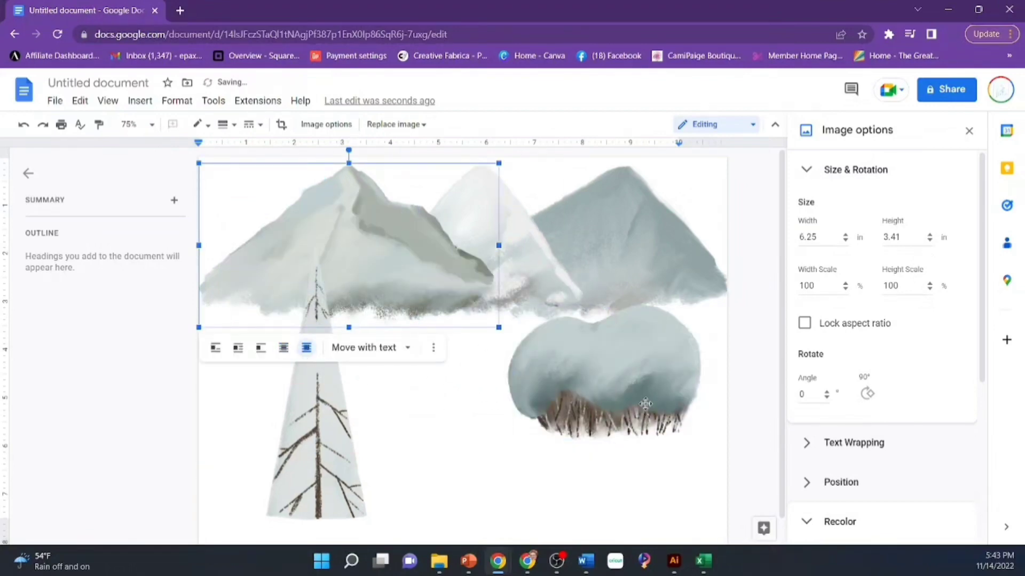
{"action": "left_click_drag", "start_coordinate": [619, 376], "coordinate": [662, 315]}
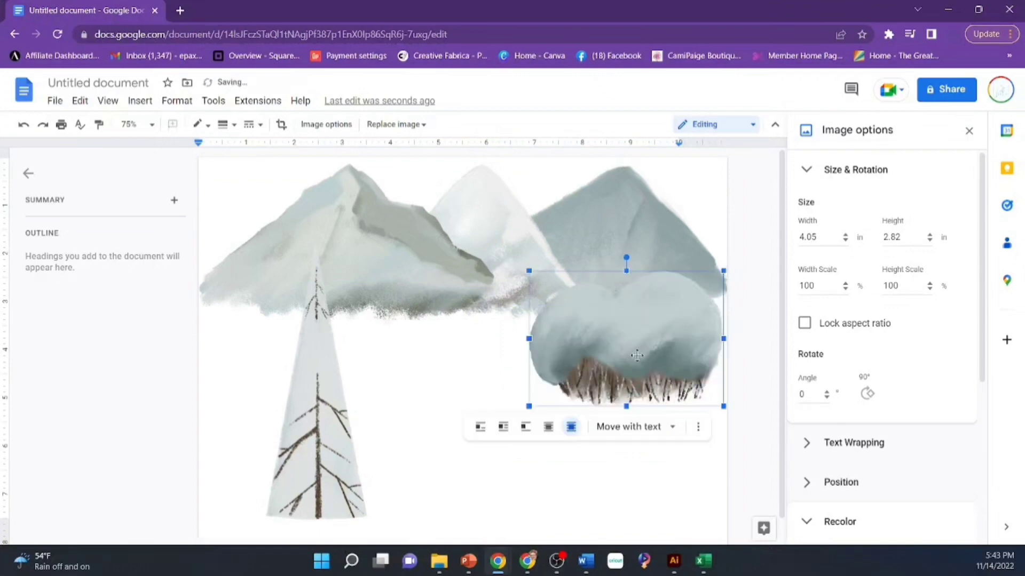
{"action": "left_click_drag", "start_coordinate": [480, 440], "coordinate": [483, 464]}
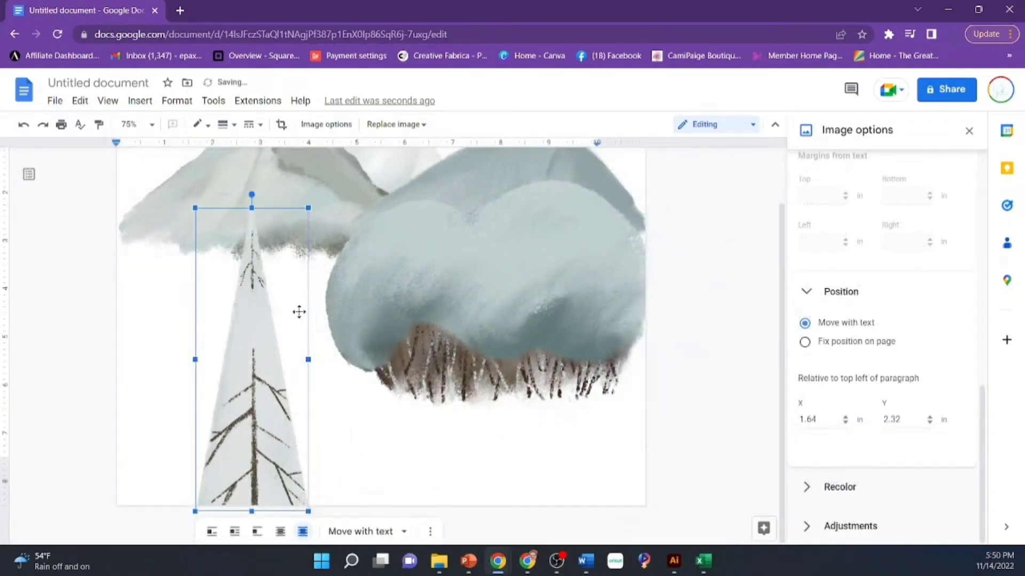
- Move the snowy tree toward the page's left edge, to about 0.5 inches horizontally, overlapping the grey mountain's base
{"action": "left_click_drag", "start_coordinate": [228, 426], "coordinate": [172, 432]}
{"action": "scroll", "coordinate": [174, 420], "scroll_direction": "up", "scroll_amount": 1}
{"action": "left_click_drag", "start_coordinate": [218, 454], "coordinate": [214, 479]}
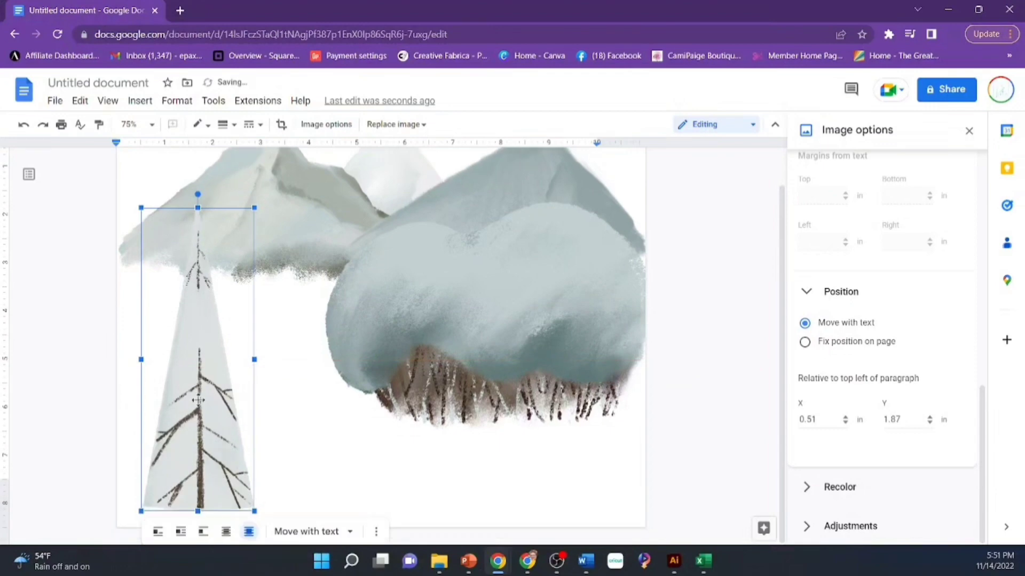
- Set the document zoom to 50% and deselect the tree
{"action": "left_click", "coordinate": [133, 125]}
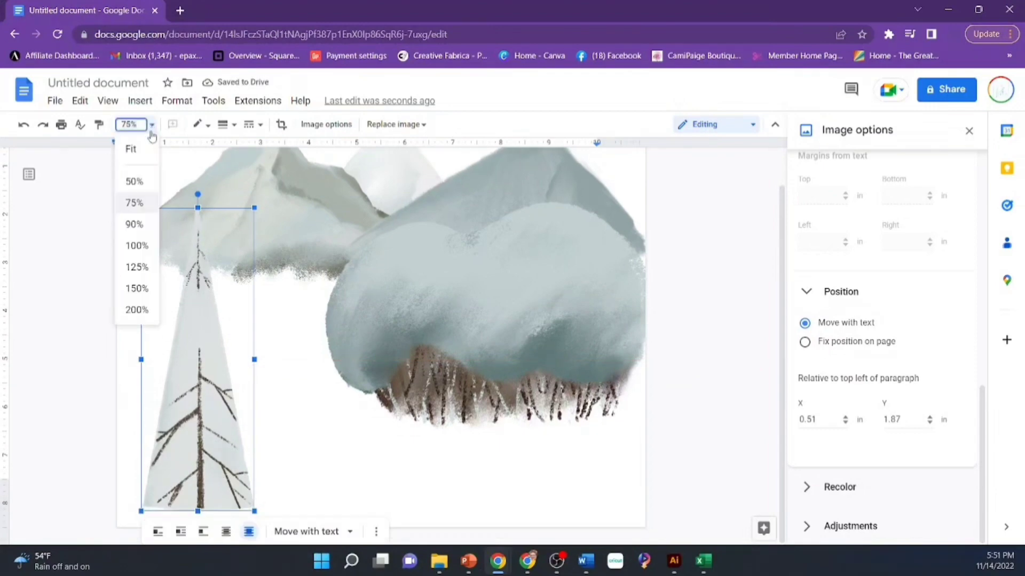
{"action": "left_click", "coordinate": [134, 182]}
{"action": "left_click", "coordinate": [370, 395]}
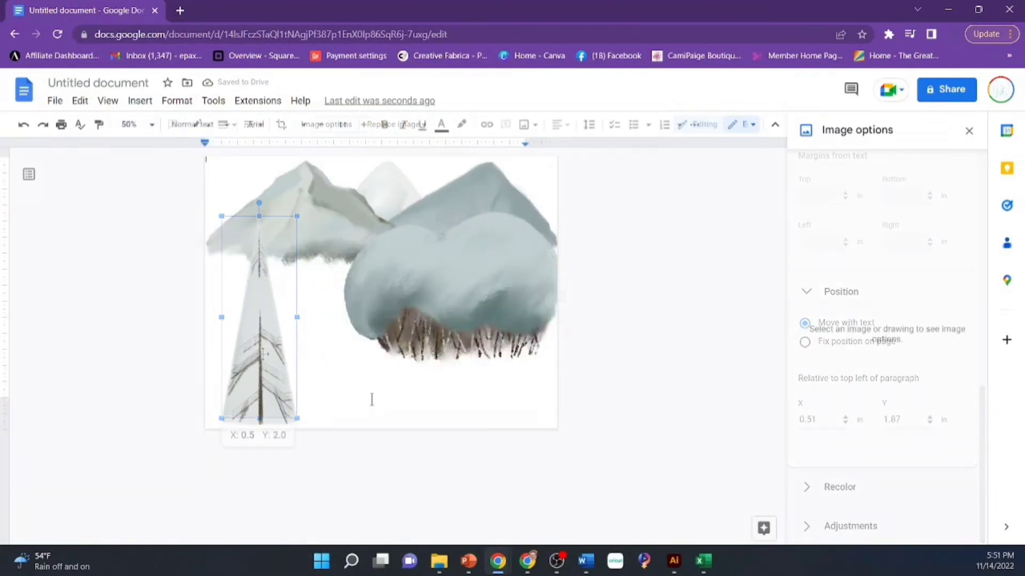
- Insert the dark bare pine tree image by uploading it from the computer
{"action": "left_click", "coordinate": [139, 100]}
{"action": "mouse_move", "coordinate": [190, 129]}
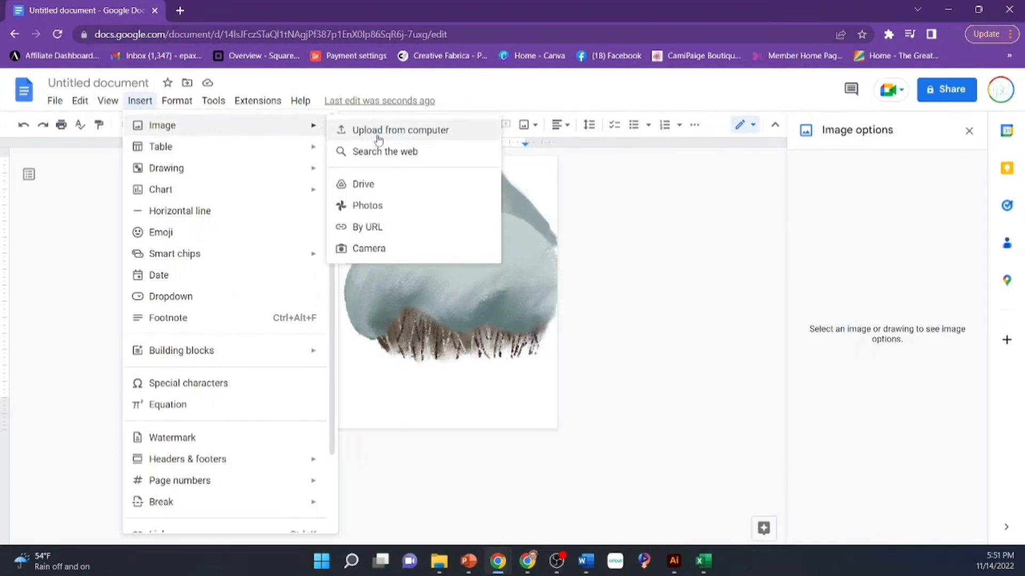
{"action": "scroll", "coordinate": [200, 326], "scroll_direction": "down", "scroll_amount": 3}
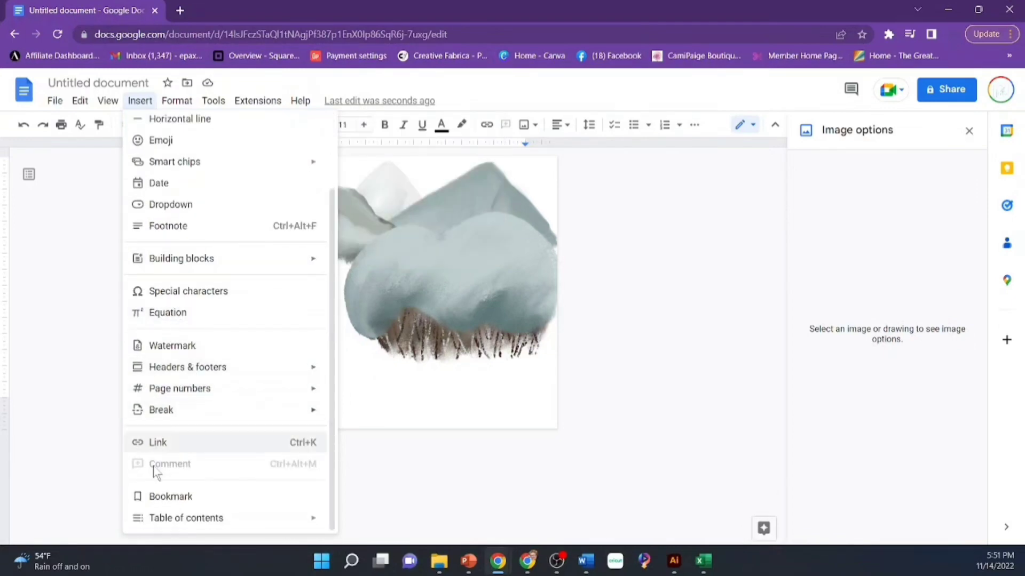
{"action": "scroll", "coordinate": [166, 526], "scroll_direction": "up", "scroll_amount": 3}
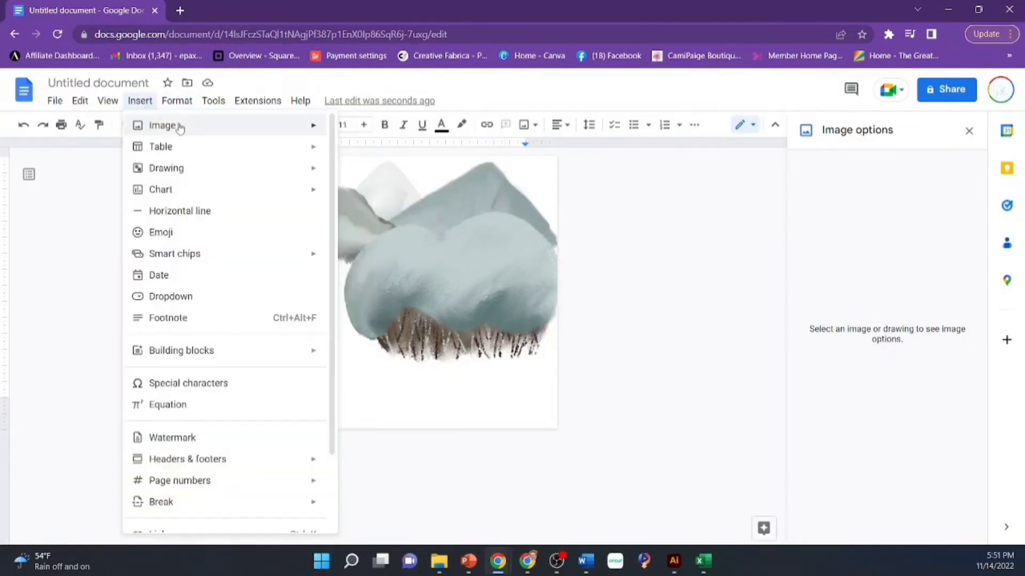
{"action": "left_click", "coordinate": [454, 137]}
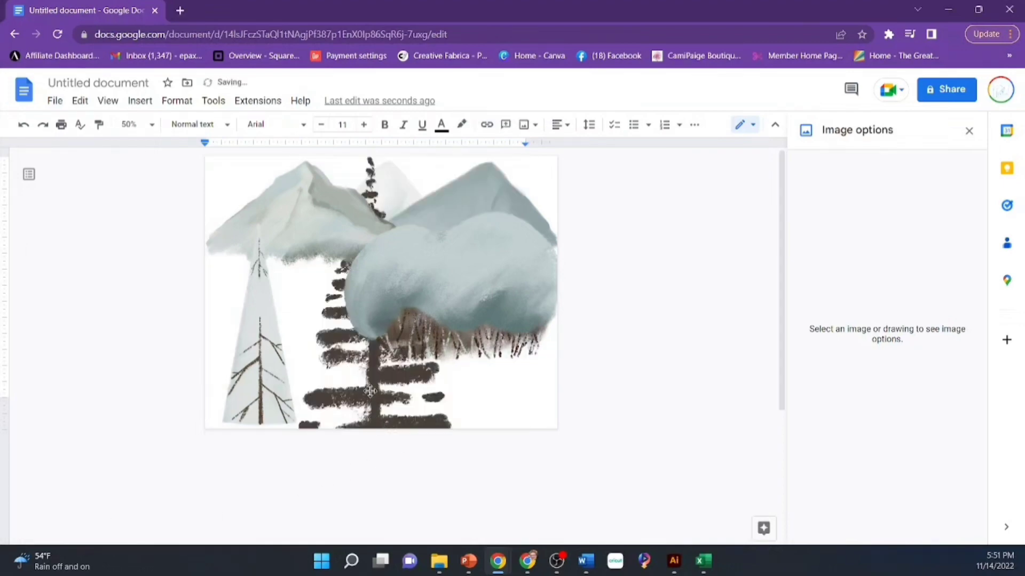
- Set the dark pine tree in front of text and shrink it to about 4.46 by 8.15 inches
{"action": "left_click", "coordinate": [336, 375]}
{"action": "scroll", "coordinate": [434, 424], "scroll_direction": "down", "scroll_amount": 4}
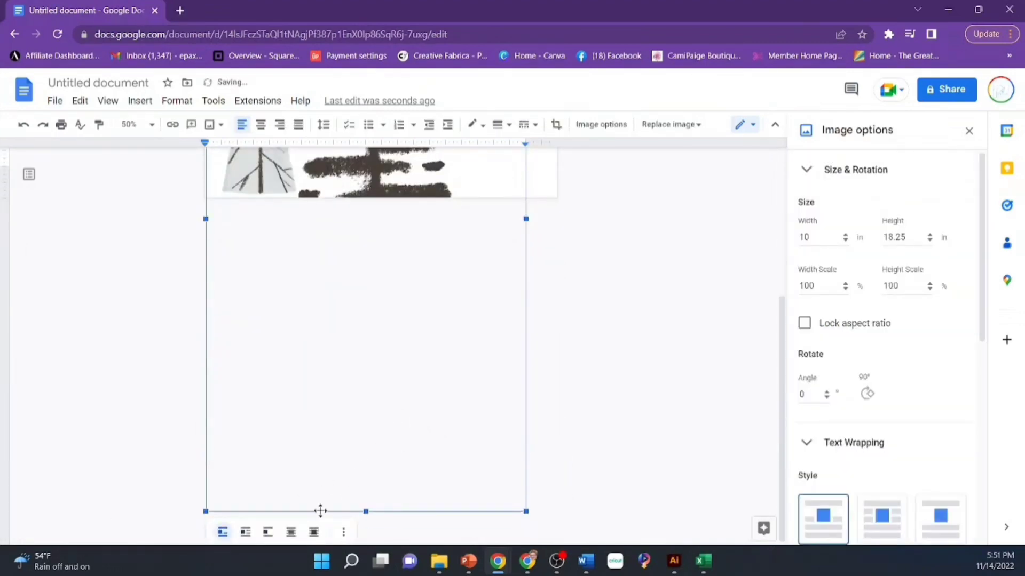
{"action": "left_click", "coordinate": [313, 532]}
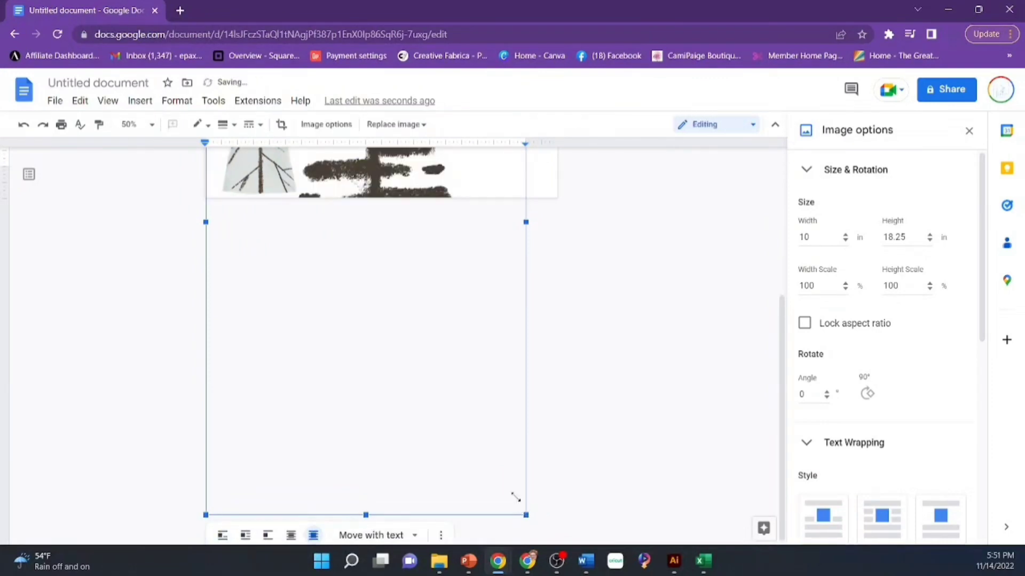
{"action": "left_click_drag", "start_coordinate": [514, 498], "coordinate": [348, 223]}
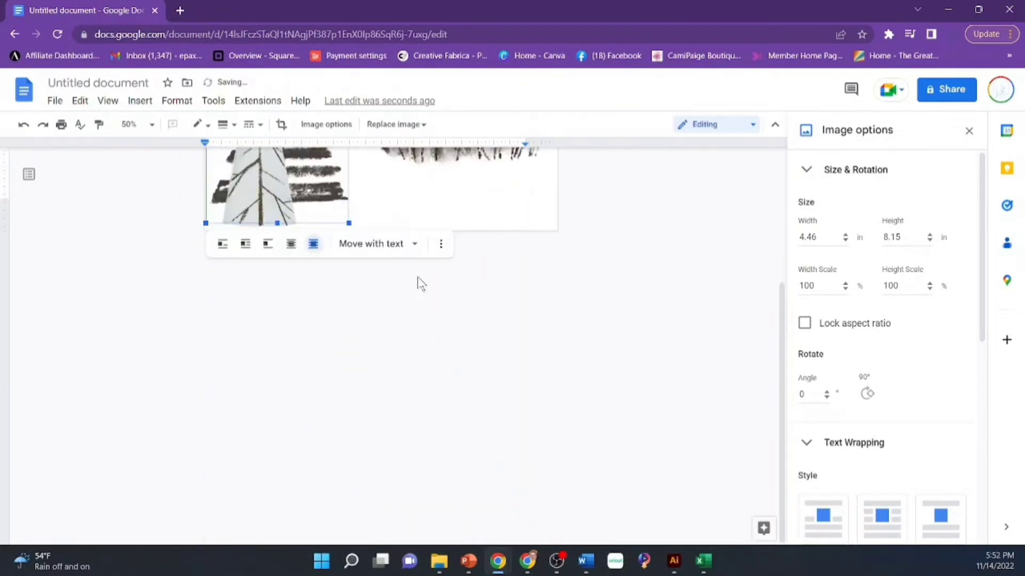
- Shrink the dark pine tree to about 2.41 by 4.4 inches and place it beside the snowy tree at the page's lower edge
{"action": "scroll", "coordinate": [417, 277], "scroll_direction": "up", "scroll_amount": 4}
{"action": "left_click_drag", "start_coordinate": [315, 352], "coordinate": [367, 377]}
{"action": "left_click_drag", "start_coordinate": [403, 444], "coordinate": [337, 327]}
{"action": "mouse_move", "coordinate": [307, 271]}
{"action": "left_mouse_down"}
{"action": "mouse_move", "coordinate": [334, 366]}
{"action": "mouse_move", "coordinate": [297, 235]}
{"action": "mouse_move", "coordinate": [295, 272]}
{"action": "mouse_move", "coordinate": [310, 263]}
{"action": "left_mouse_up"}
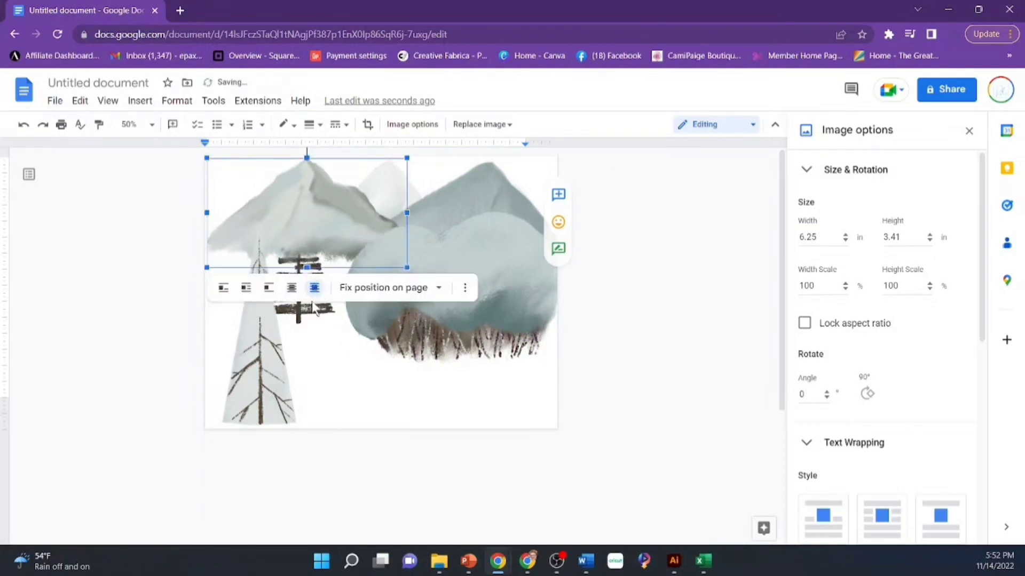
{"action": "left_click", "coordinate": [305, 312]}
{"action": "left_click_drag", "start_coordinate": [305, 313], "coordinate": [312, 412]}
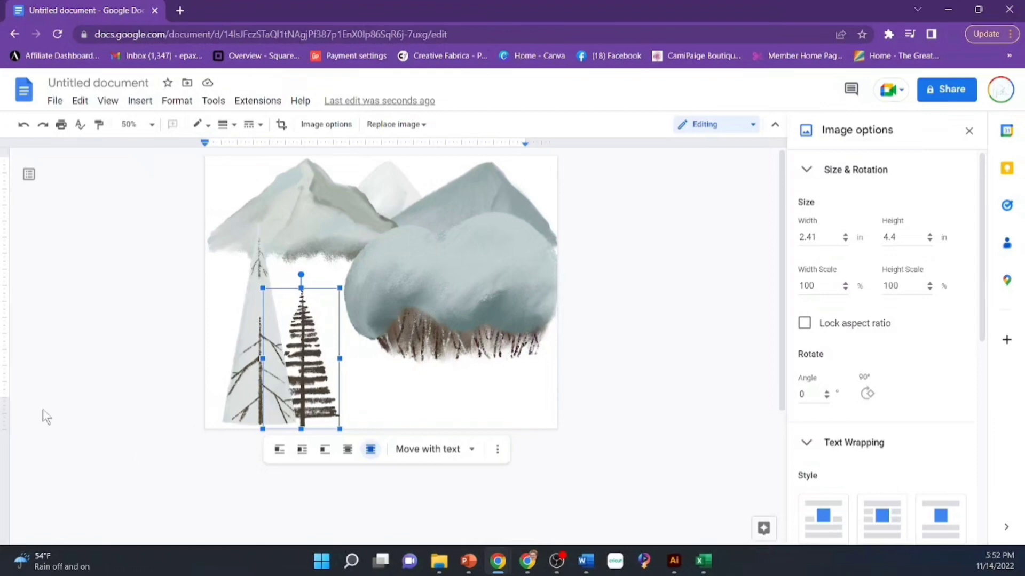
- Enlarge the dark pine tree to about 2.92 by 5.33 inches and shift it slightly closer to the snowy tree
{"action": "left_click", "coordinate": [139, 102]}
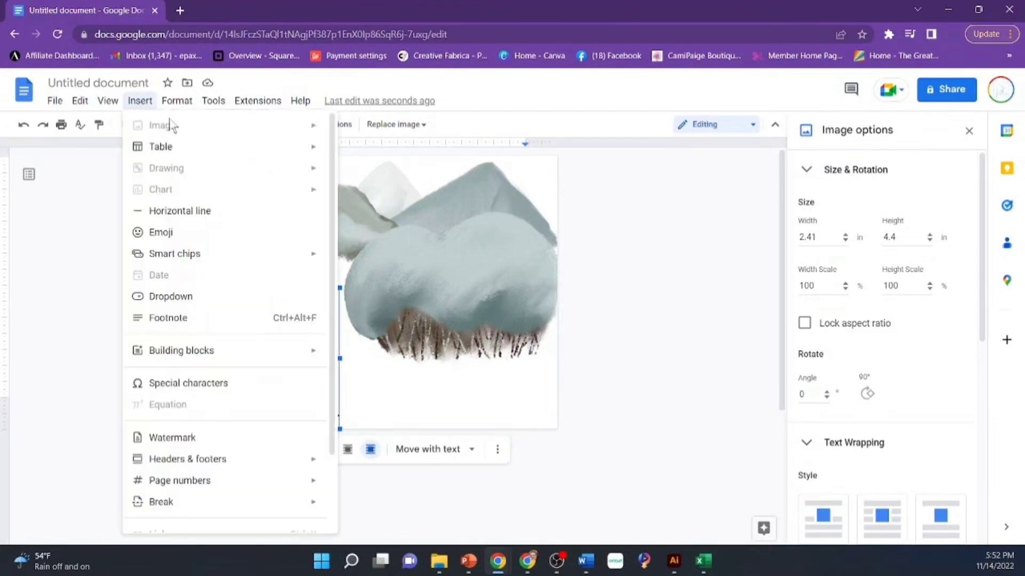
{"action": "left_click", "coordinate": [447, 304]}
{"action": "left_click", "coordinate": [436, 411]}
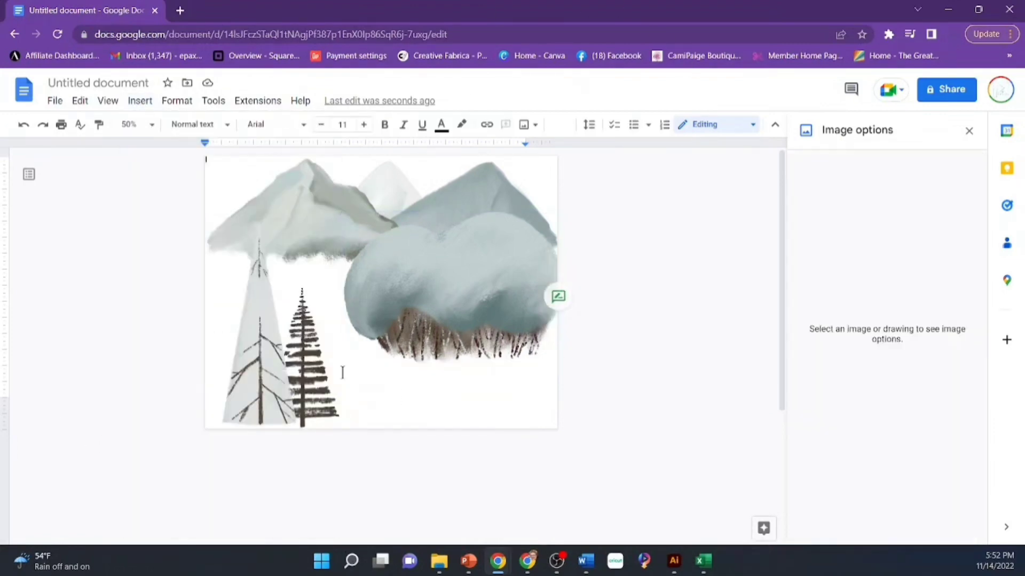
{"action": "left_click", "coordinate": [308, 320]}
{"action": "left_click_drag", "start_coordinate": [343, 284], "coordinate": [356, 258]}
{"action": "left_click_drag", "start_coordinate": [315, 338], "coordinate": [302, 337]}
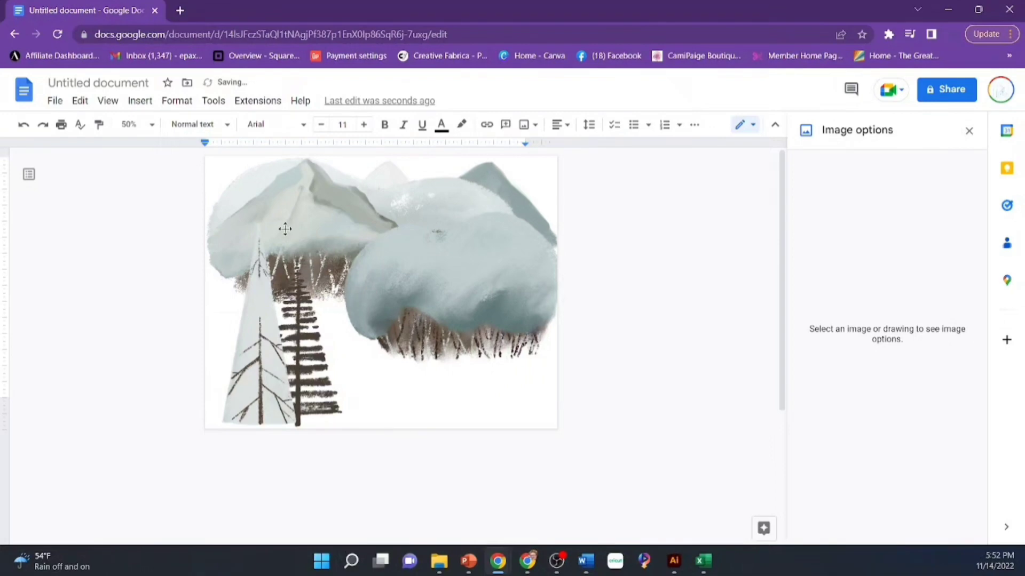
- Set the new snow-capped tree bank in front of text and move it down across the lower part of the page
{"action": "left_click", "coordinate": [234, 185]}
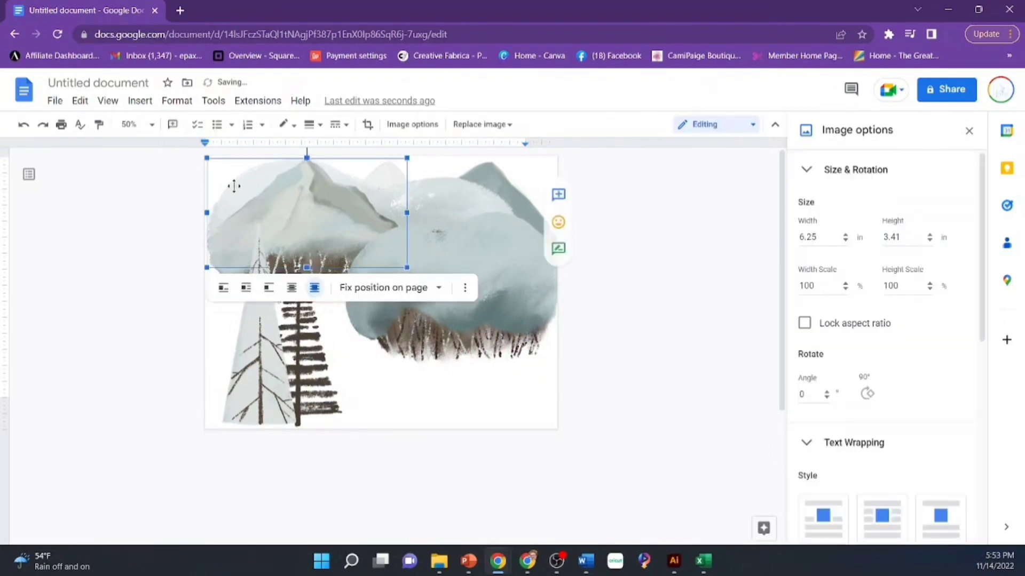
{"action": "left_click", "coordinate": [448, 190]}
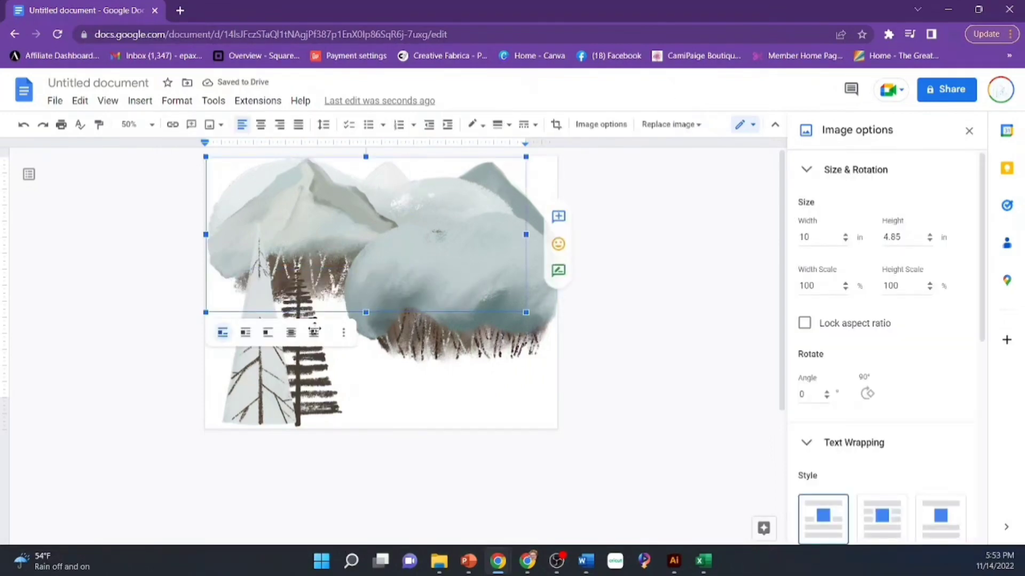
{"action": "left_click", "coordinate": [314, 334]}
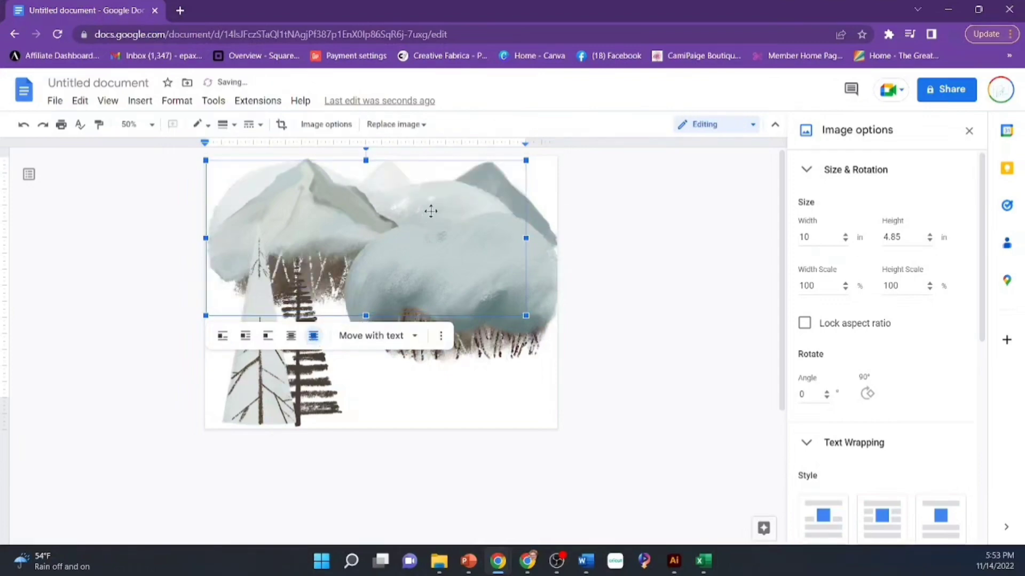
{"action": "left_click_drag", "start_coordinate": [437, 208], "coordinate": [433, 328]}
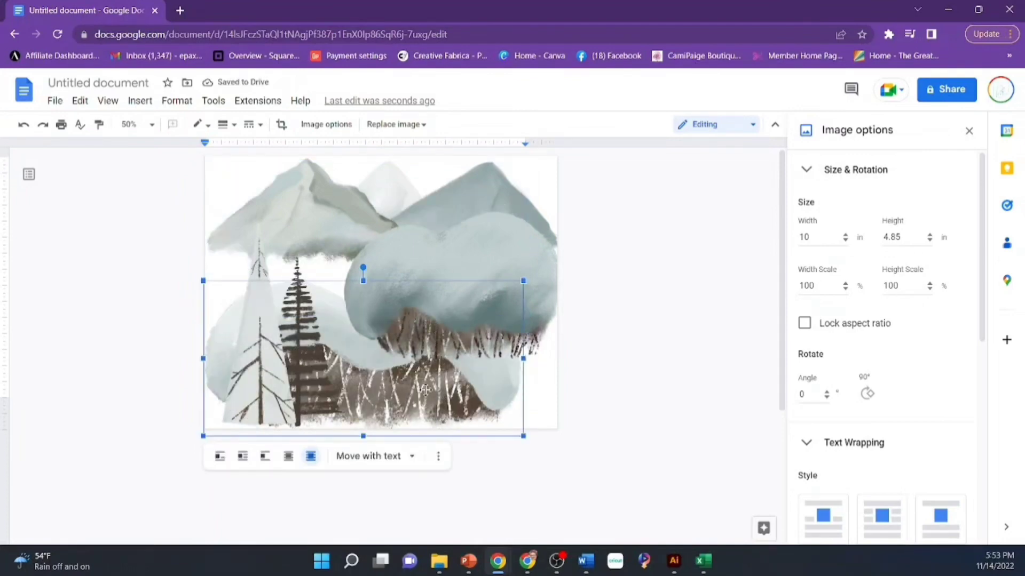
- Delete the snow-capped tree bank and the older tree cluster below the blue mountain
{"action": "key", "text": "Delete"}
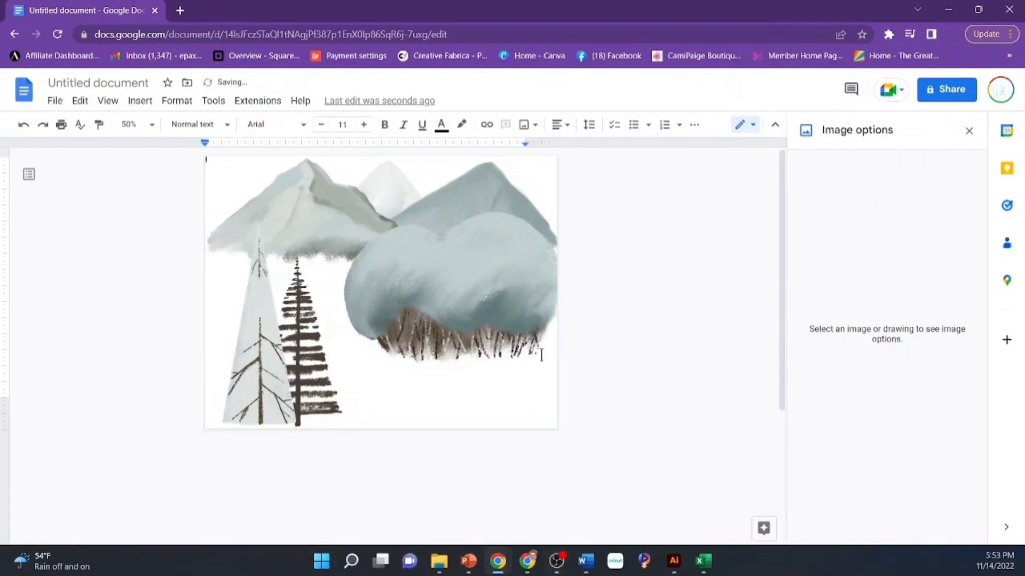
{"action": "left_click", "coordinate": [462, 329]}
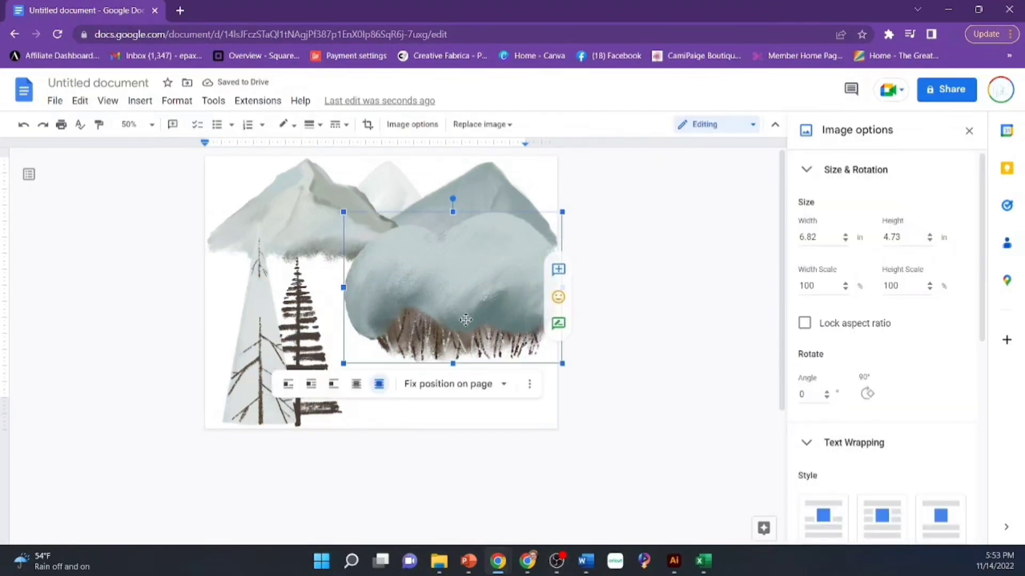
{"action": "key", "text": "Delete"}
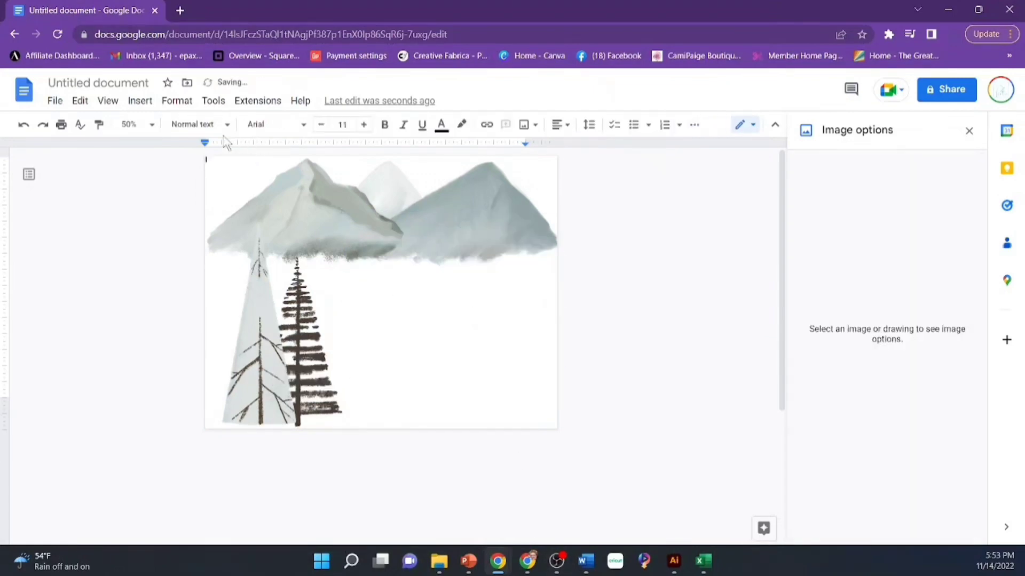
- Insert the snow-capped tree bank image again by uploading it from the computer
{"action": "left_click", "coordinate": [170, 102]}
{"action": "left_click", "coordinate": [140, 102]}
{"action": "mouse_move", "coordinate": [152, 127]}
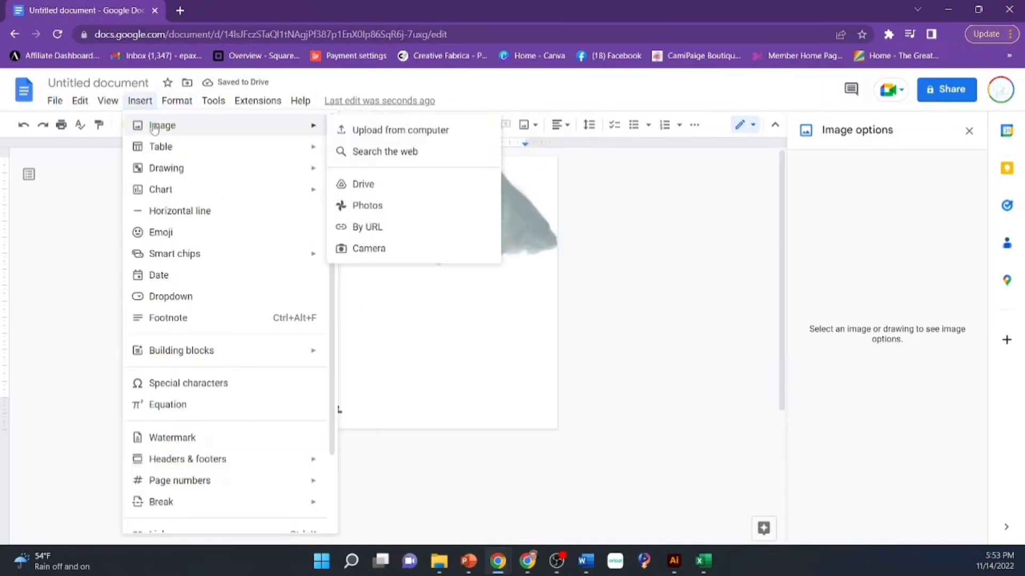
{"action": "left_click", "coordinate": [361, 130]}
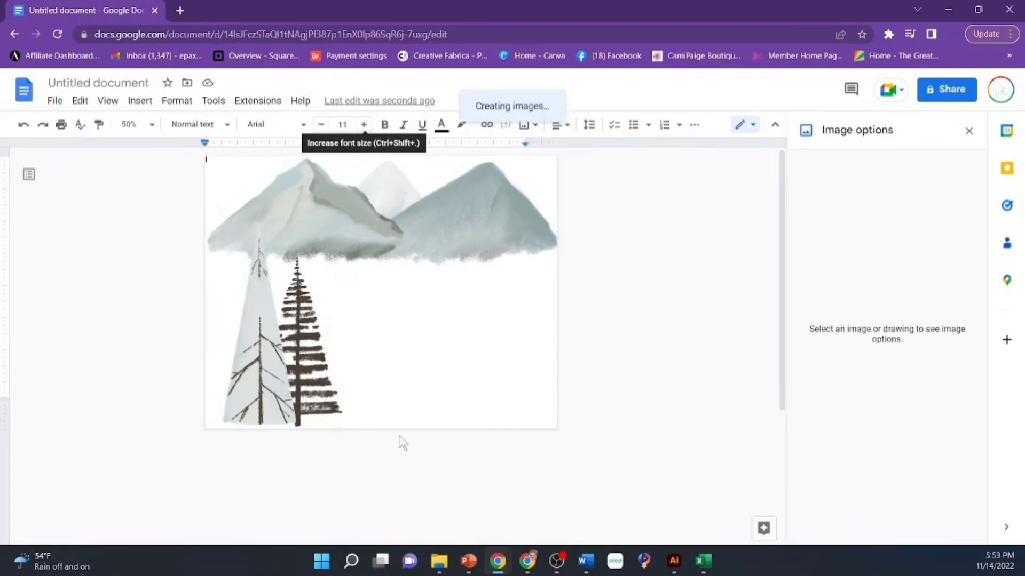
- Set the snow-capped tree bank in front of text and move it to about X 1.07, Y 1.6 inches
{"action": "left_click", "coordinate": [428, 274]}
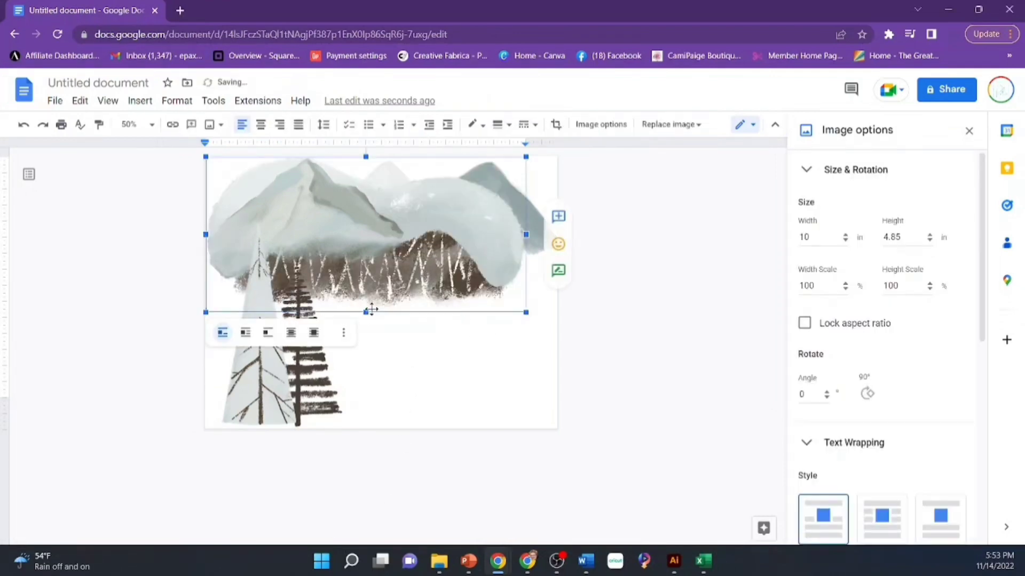
{"action": "left_click", "coordinate": [314, 332]}
{"action": "left_click_drag", "start_coordinate": [439, 291], "coordinate": [466, 343]}
- Change the grey mountain's positioning to Move with text
{"action": "left_click", "coordinate": [377, 288]}
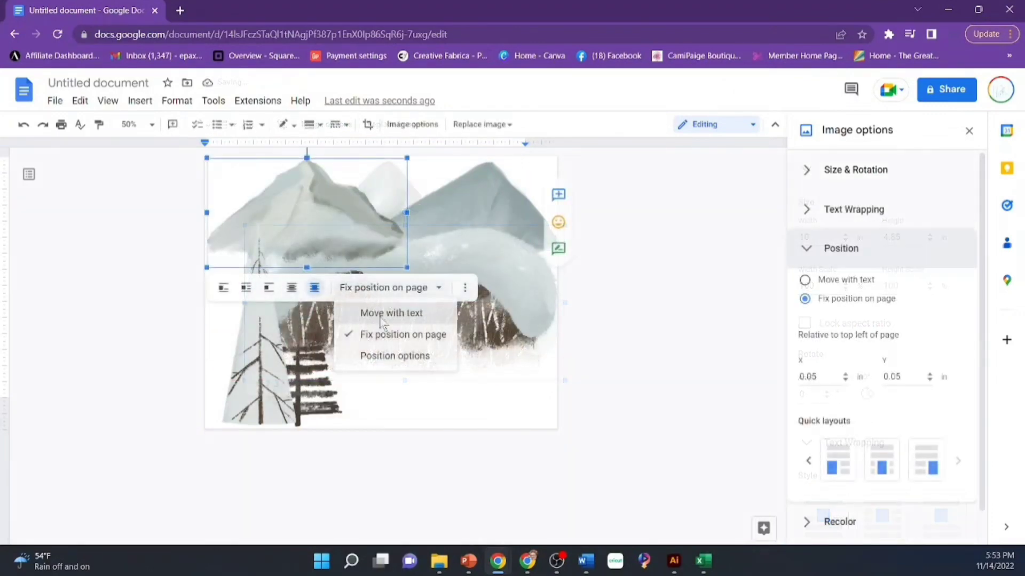
{"action": "left_click", "coordinate": [379, 312]}
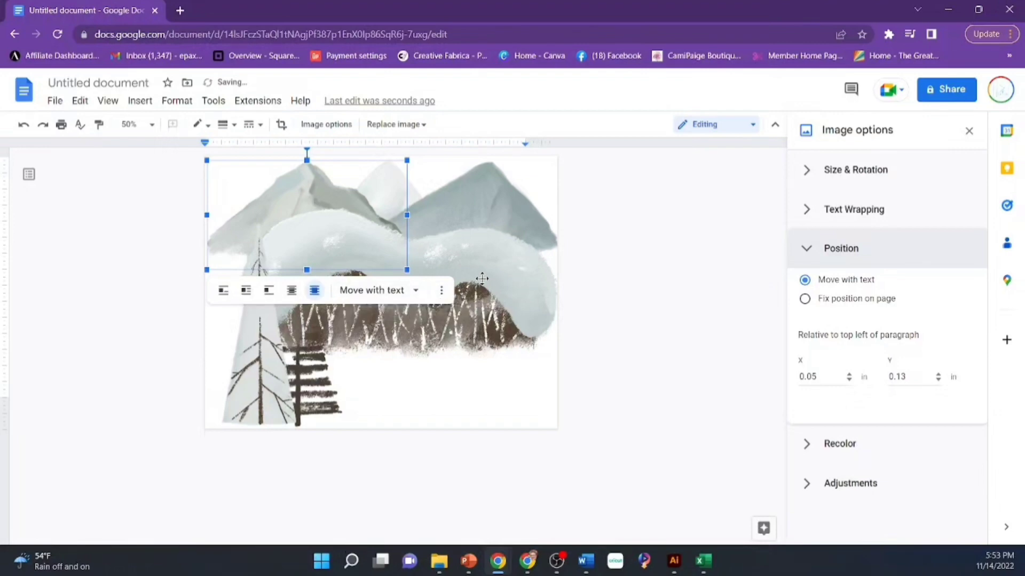
- Resize the snow-capped tree bank to about 8.86 by 5.08 inches and move it to about X 2.24, Y 2.05 inches
{"action": "left_click_drag", "start_coordinate": [499, 290], "coordinate": [498, 284]}
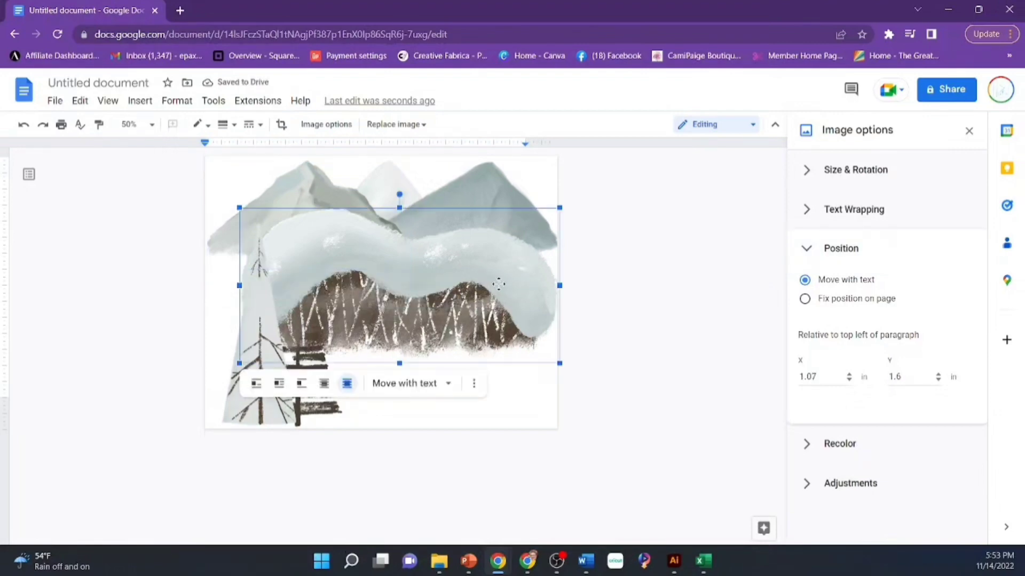
{"action": "left_click", "coordinate": [303, 409]}
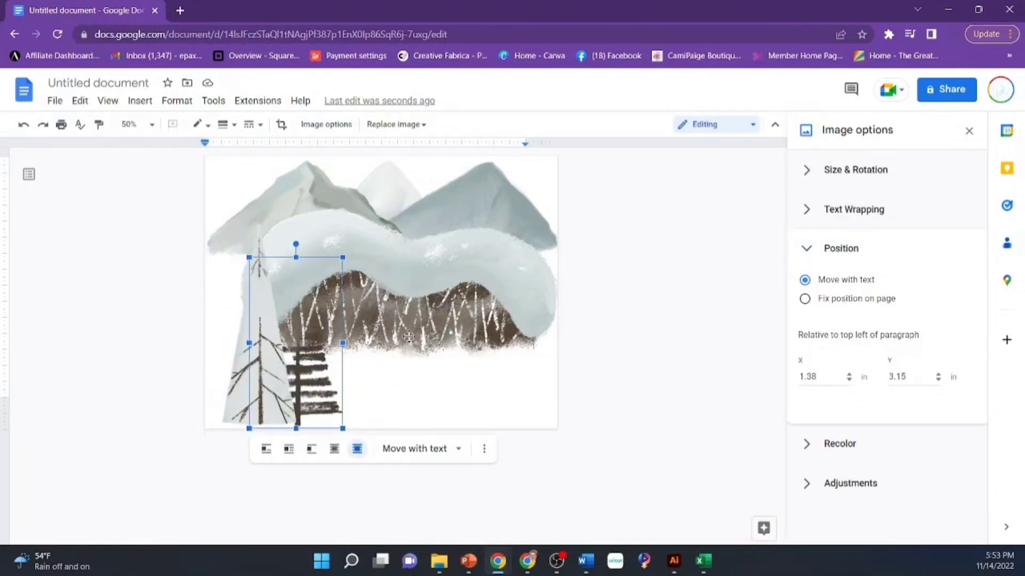
{"action": "left_click", "coordinate": [433, 304]}
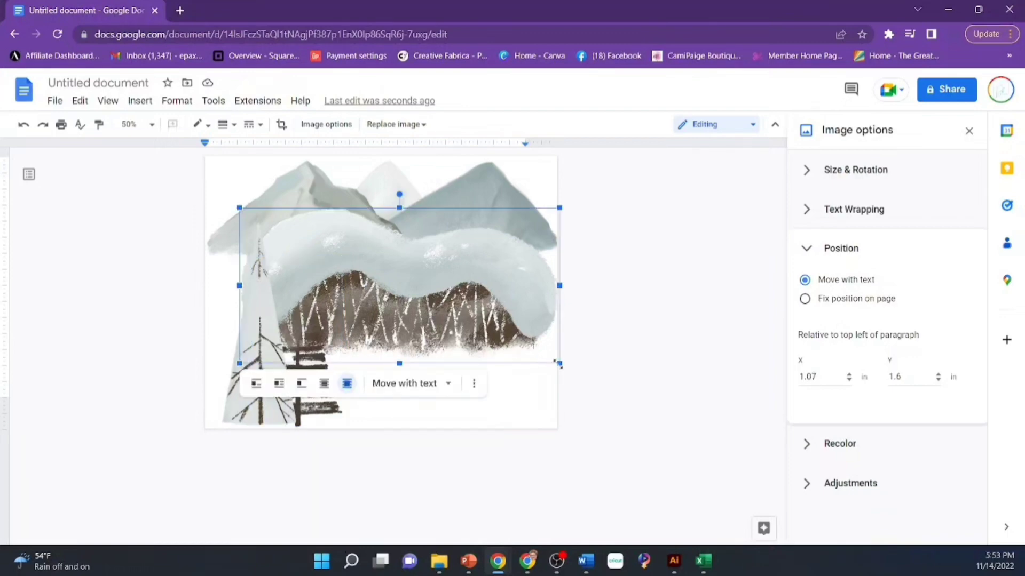
{"action": "left_click_drag", "start_coordinate": [558, 364], "coordinate": [488, 344]}
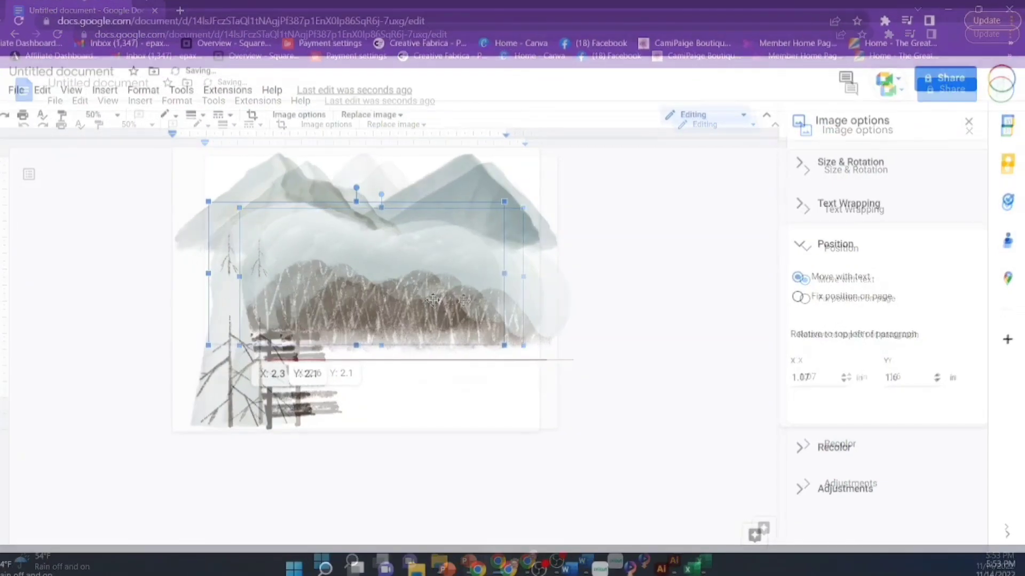
{"action": "left_click_drag", "start_coordinate": [432, 299], "coordinate": [429, 299]}
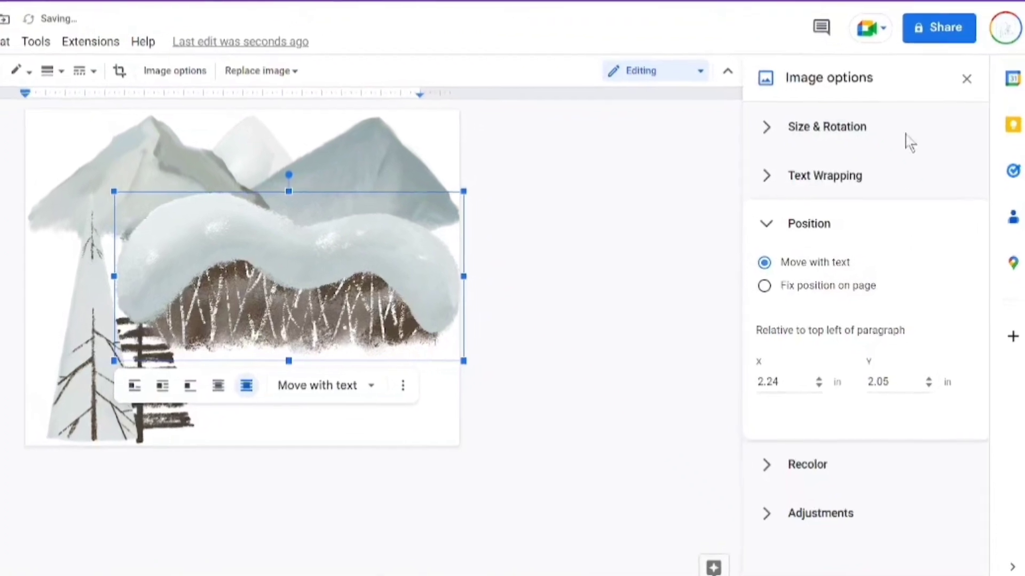
{"action": "left_click", "coordinate": [835, 129]}
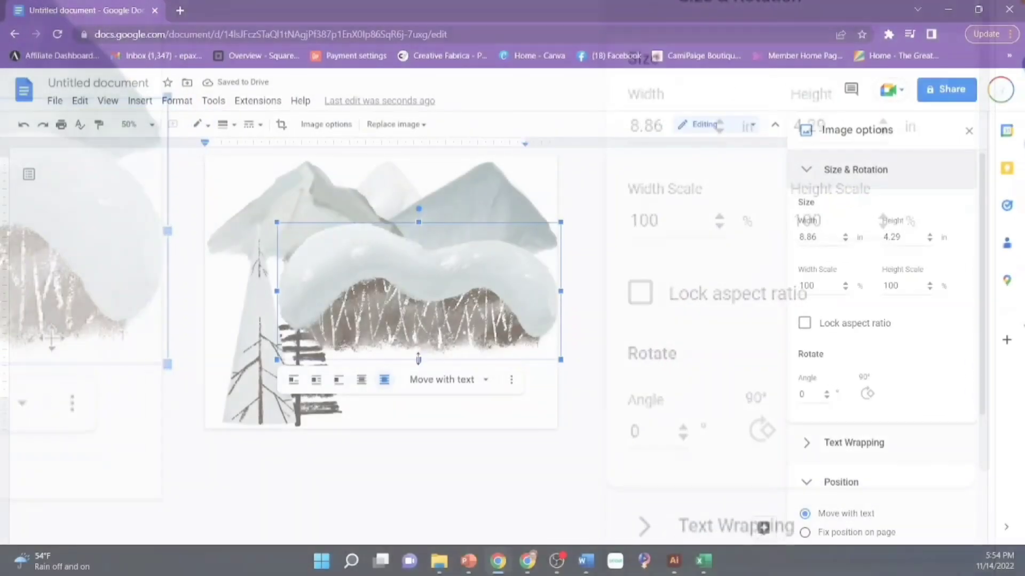
{"action": "left_click_drag", "start_coordinate": [418, 359], "coordinate": [418, 384]}
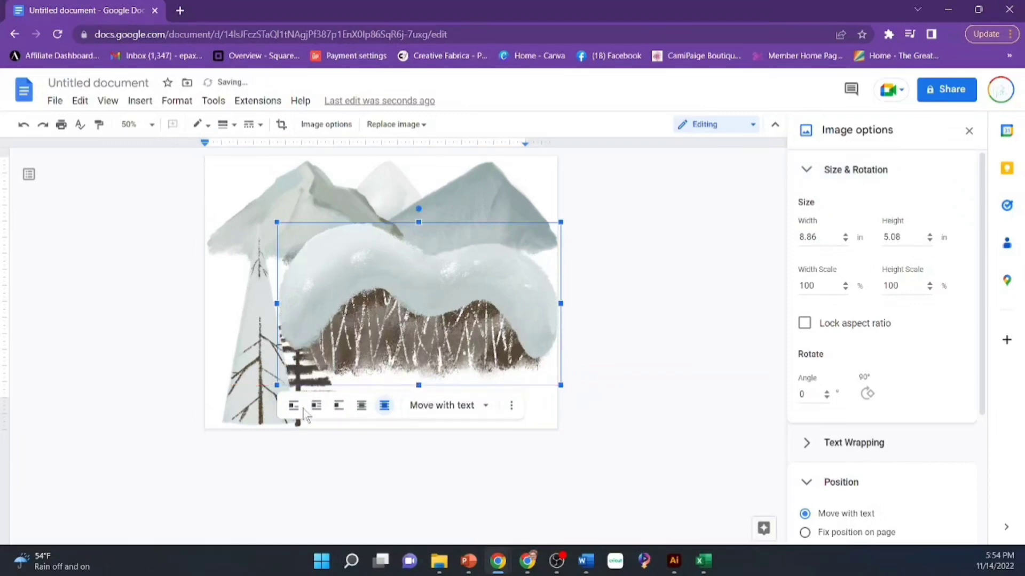
- Set the snow-capped tree bank behind text so it sits beneath the mountains and the dark pine tree
{"action": "left_click", "coordinate": [262, 370]}
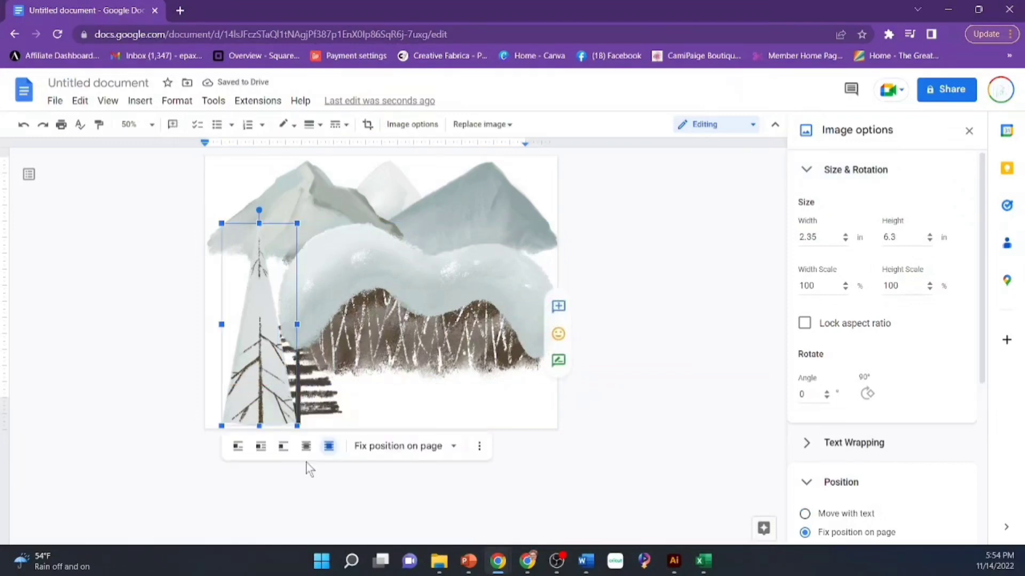
{"action": "left_click", "coordinate": [314, 399]}
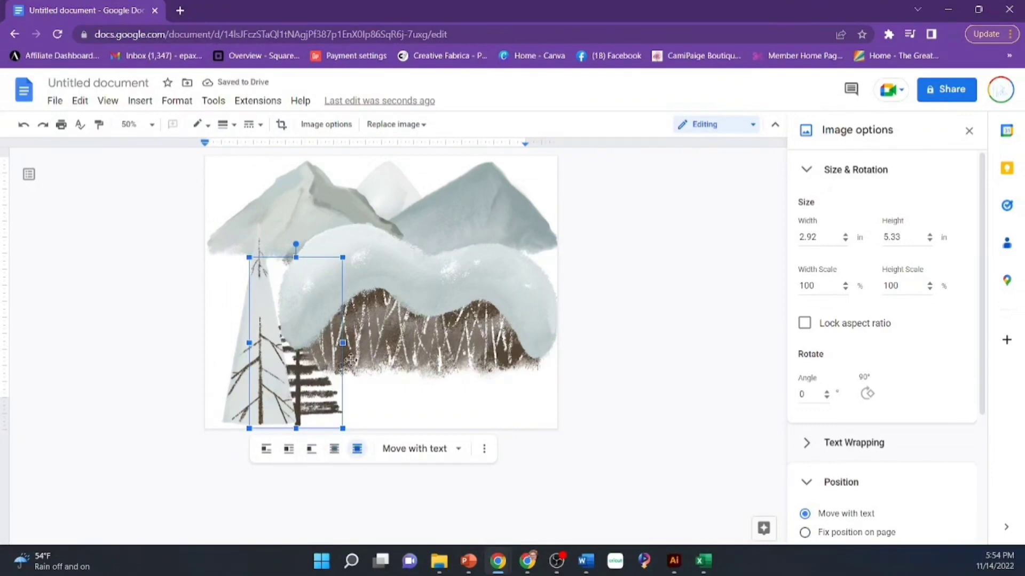
{"action": "left_click", "coordinate": [416, 321]}
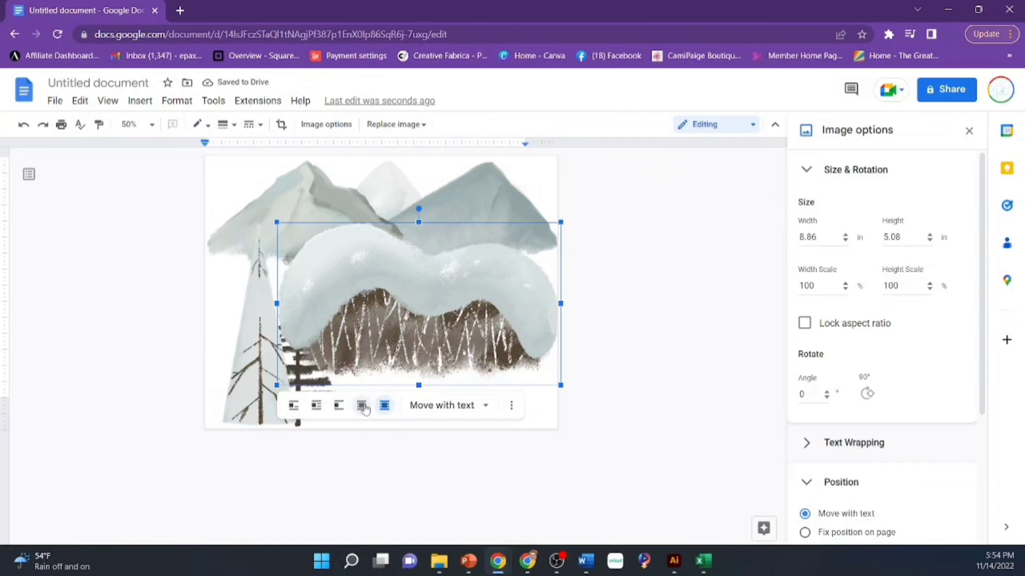
{"action": "left_click", "coordinate": [363, 407]}
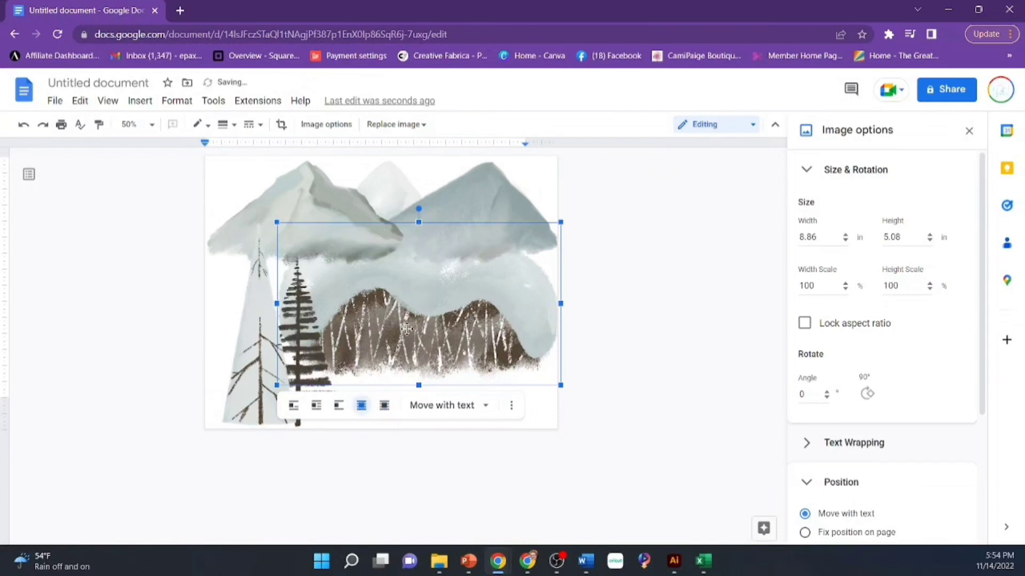
- Set the grey left mountain and the blue-grey right mountain behind text
{"action": "left_click", "coordinate": [304, 187]}
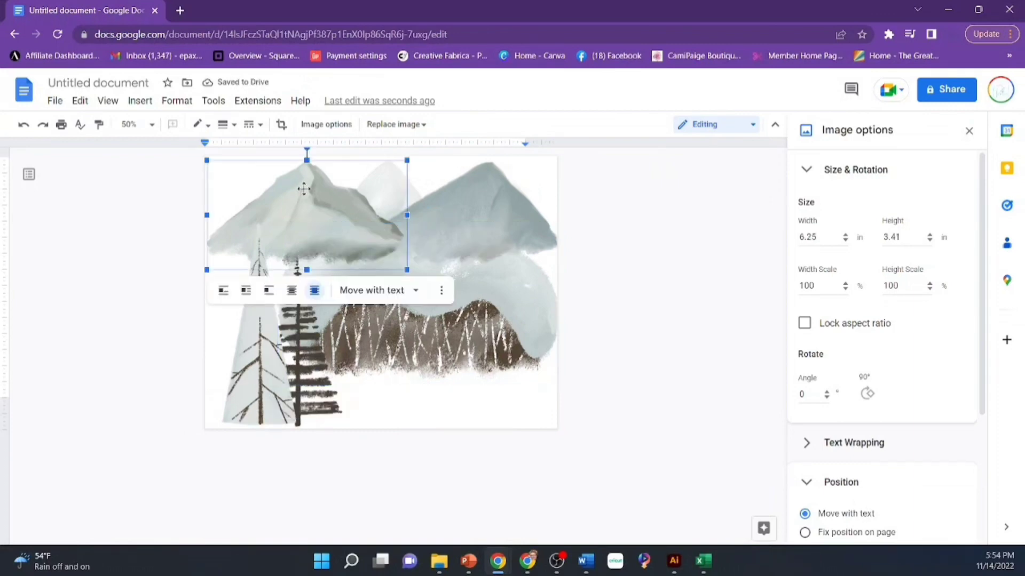
{"action": "left_click", "coordinate": [291, 293]}
{"action": "left_click", "coordinate": [457, 220]}
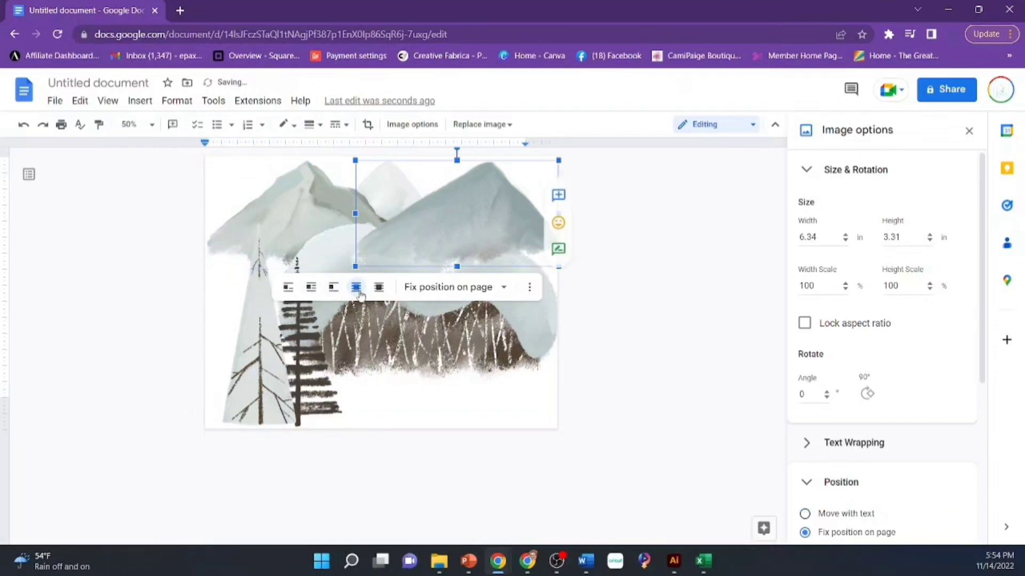
{"action": "left_click", "coordinate": [378, 288]}
{"action": "left_click", "coordinate": [356, 288]}
- Resize the dark pine tree to about 3.63 by 6.63 inches and place it in the foreground just right of the pale tree
{"action": "left_click", "coordinate": [457, 343]}
{"action": "left_click_drag", "start_coordinate": [411, 161], "coordinate": [327, 265]}
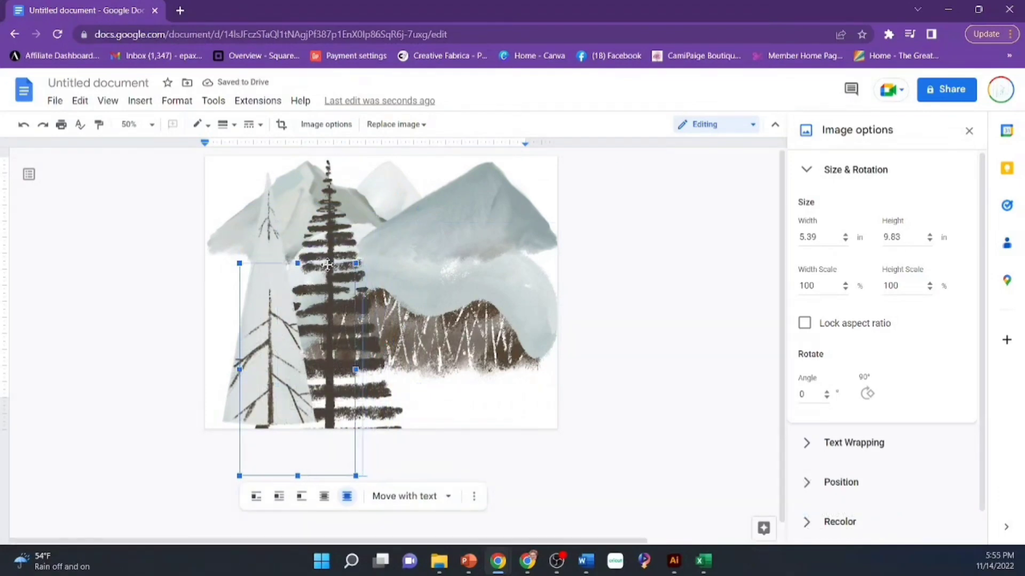
{"action": "left_click_drag", "start_coordinate": [312, 352], "coordinate": [365, 280]}
{"action": "left_click", "coordinate": [323, 373]}
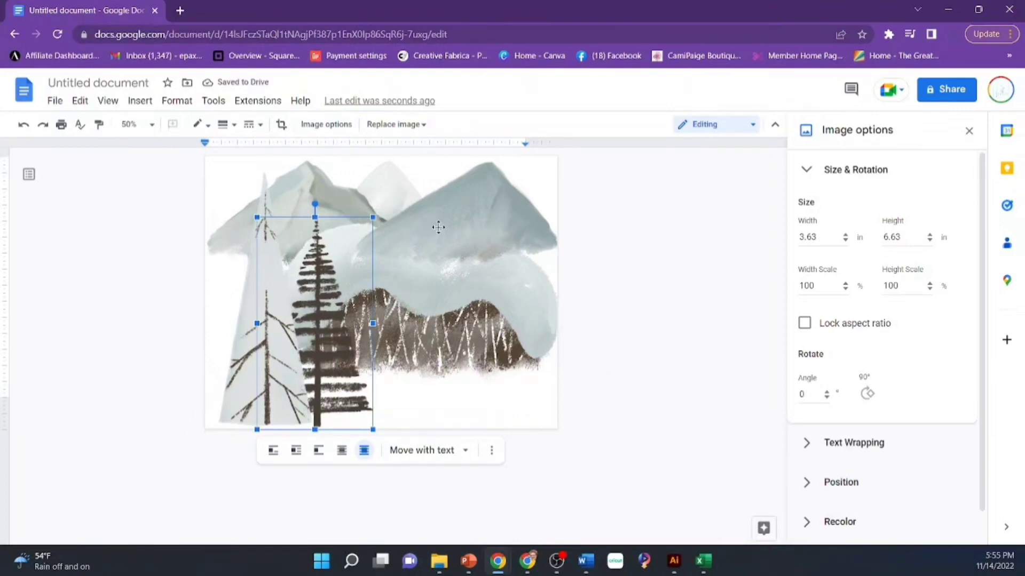
- Change the blue-grey right mountain's positioning to Move with text
{"action": "left_click", "coordinate": [441, 221]}
{"action": "left_click", "coordinate": [437, 286]}
{"action": "left_click", "coordinate": [435, 310]}
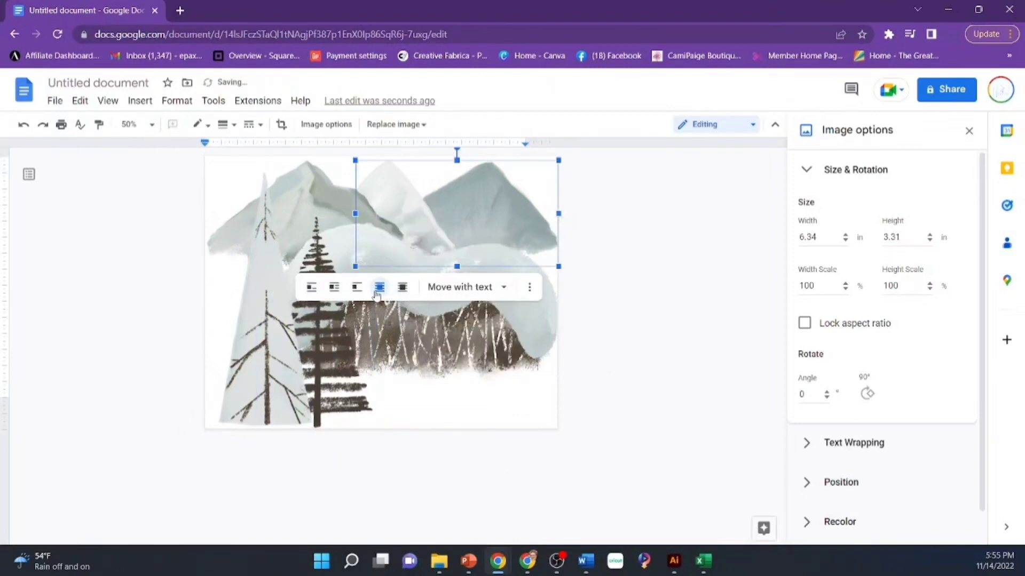
- Try the mountains in front of text to compare the layering, and return the left and right mountains behind text
{"action": "left_click", "coordinate": [379, 178]}
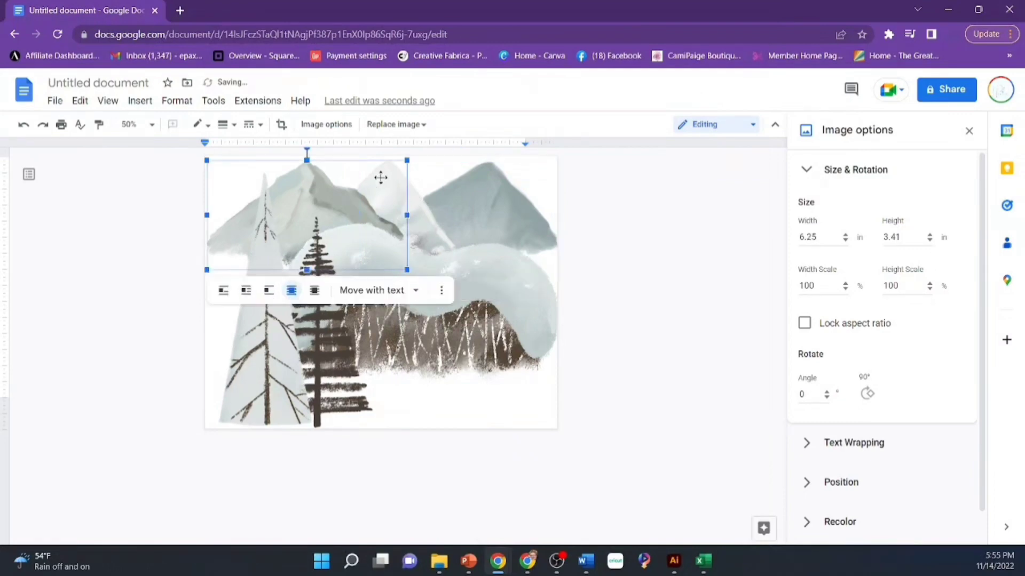
{"action": "left_click", "coordinate": [419, 215]}
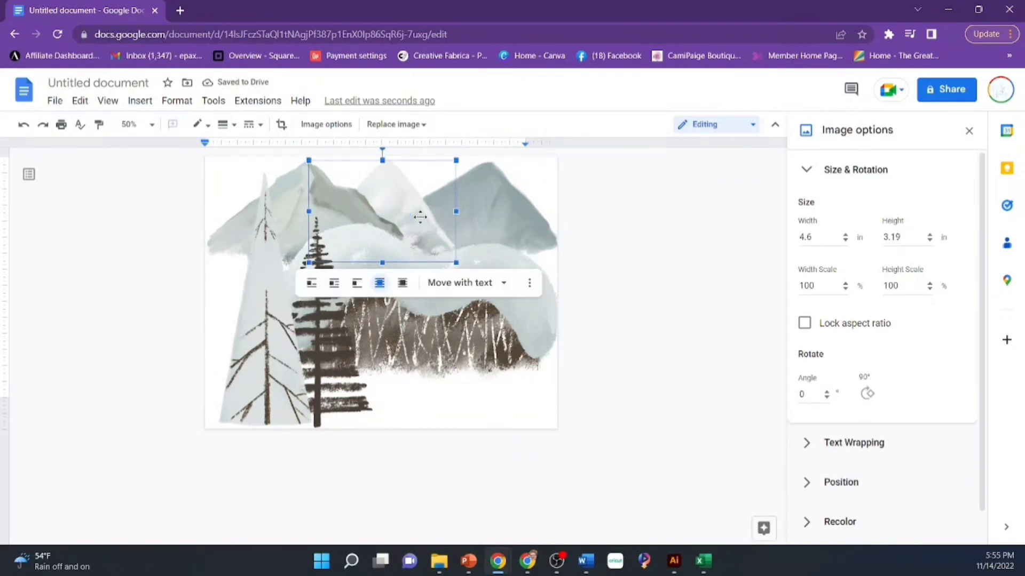
{"action": "left_click", "coordinate": [403, 283]}
{"action": "left_click", "coordinate": [503, 215]}
{"action": "left_click", "coordinate": [403, 287]}
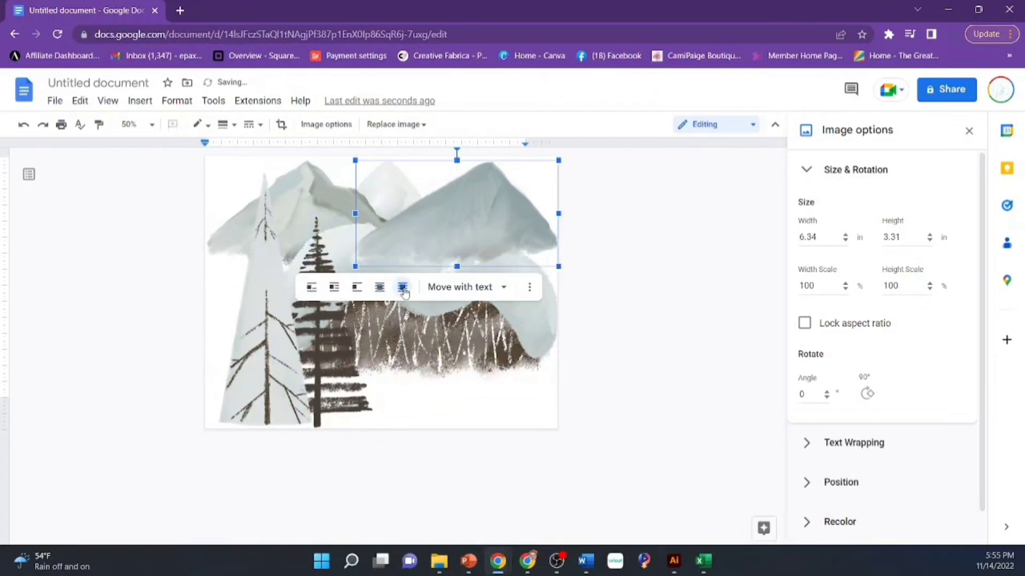
{"action": "left_click", "coordinate": [385, 292]}
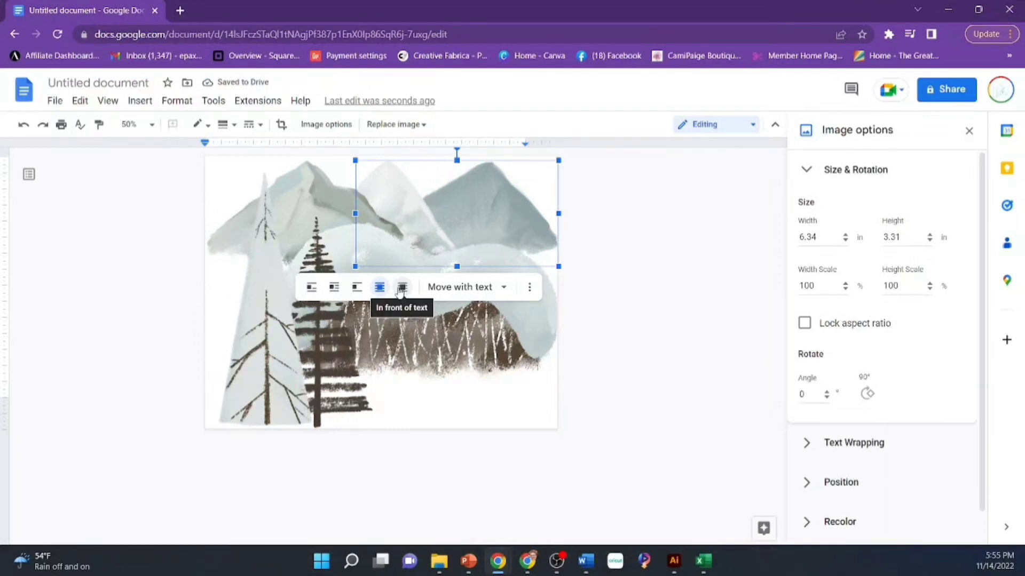
{"action": "left_click", "coordinate": [331, 192]}
{"action": "left_click", "coordinate": [315, 294]}
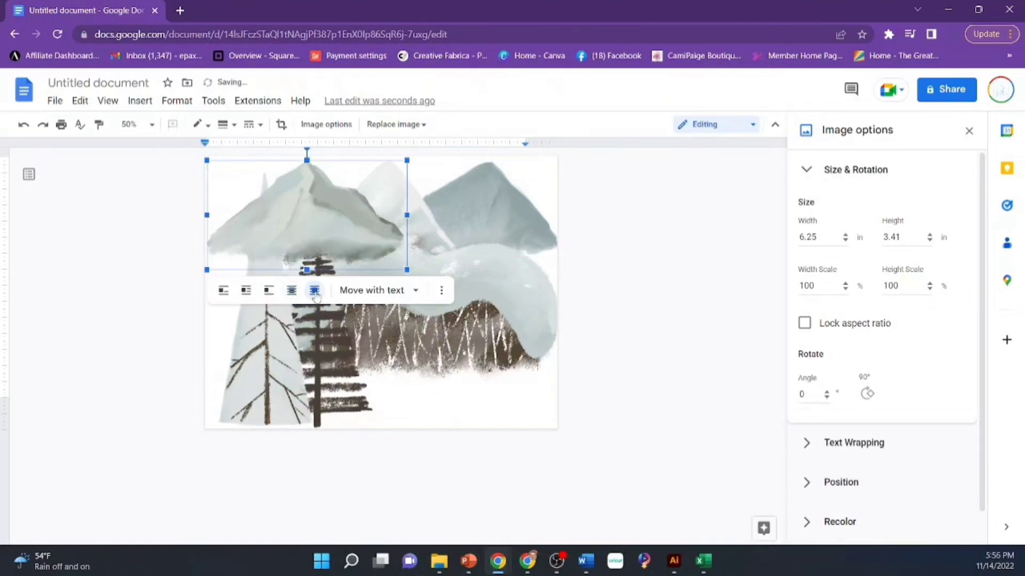
{"action": "left_click", "coordinate": [288, 294]}
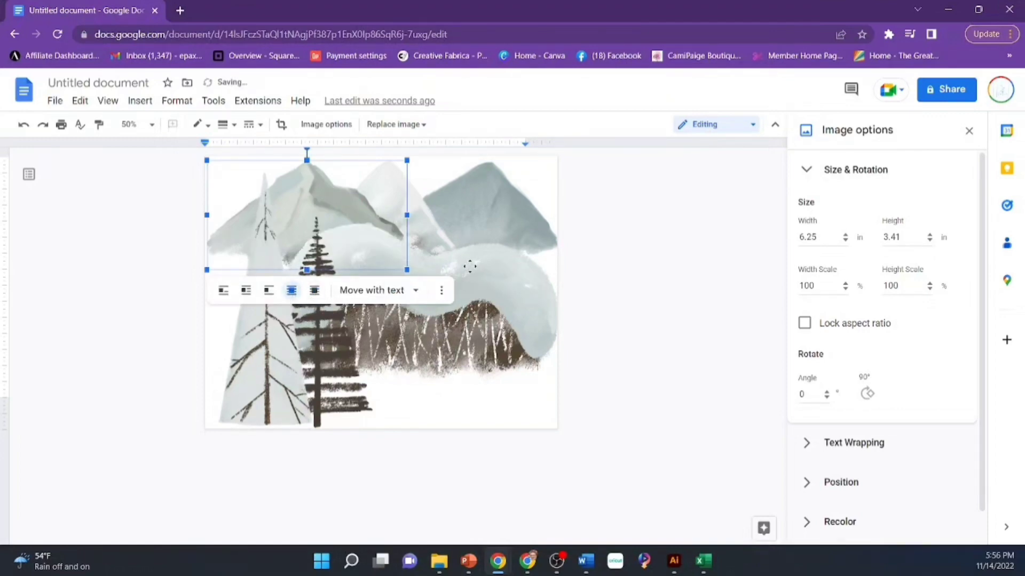
- Move the snow-capped tree bank right and slightly up so it runs past the page's right edge
{"action": "left_click", "coordinate": [428, 223]}
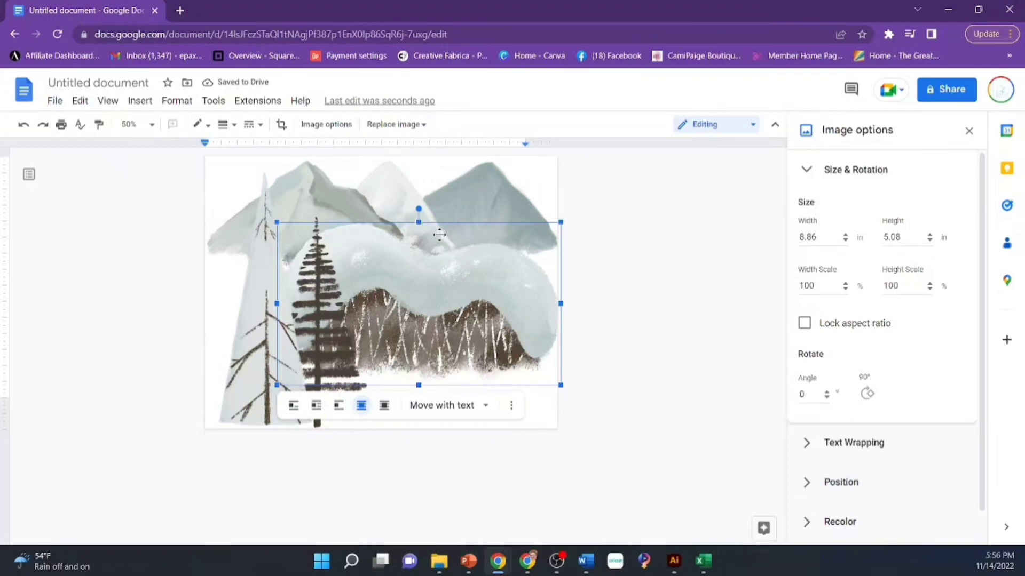
{"action": "left_click_drag", "start_coordinate": [448, 280], "coordinate": [471, 303]}
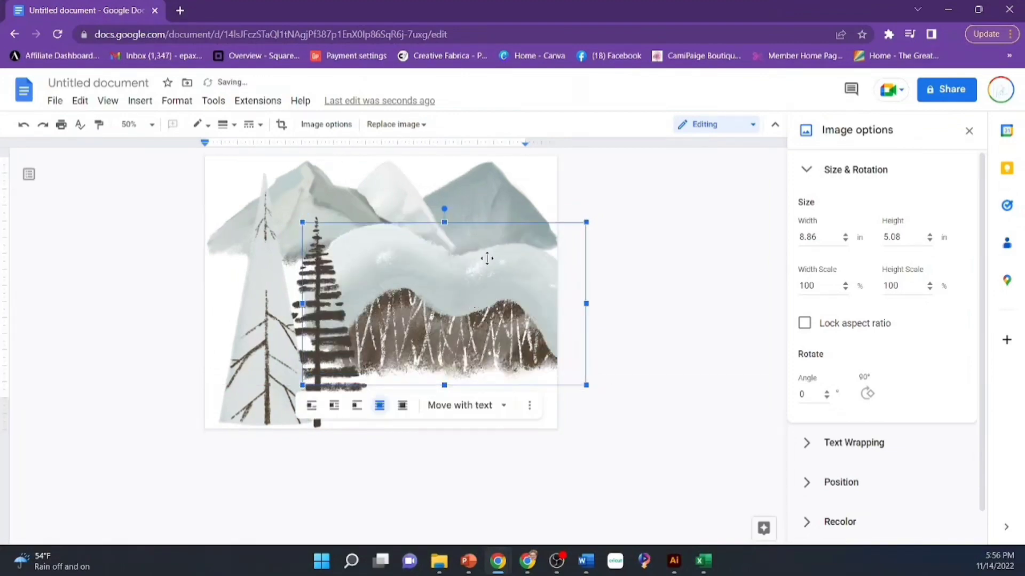
{"action": "mouse_move", "coordinate": [487, 258]}
{"action": "left_mouse_down"}
{"action": "mouse_move", "coordinate": [496, 265]}
{"action": "mouse_move", "coordinate": [486, 251]}
{"action": "left_mouse_up"}
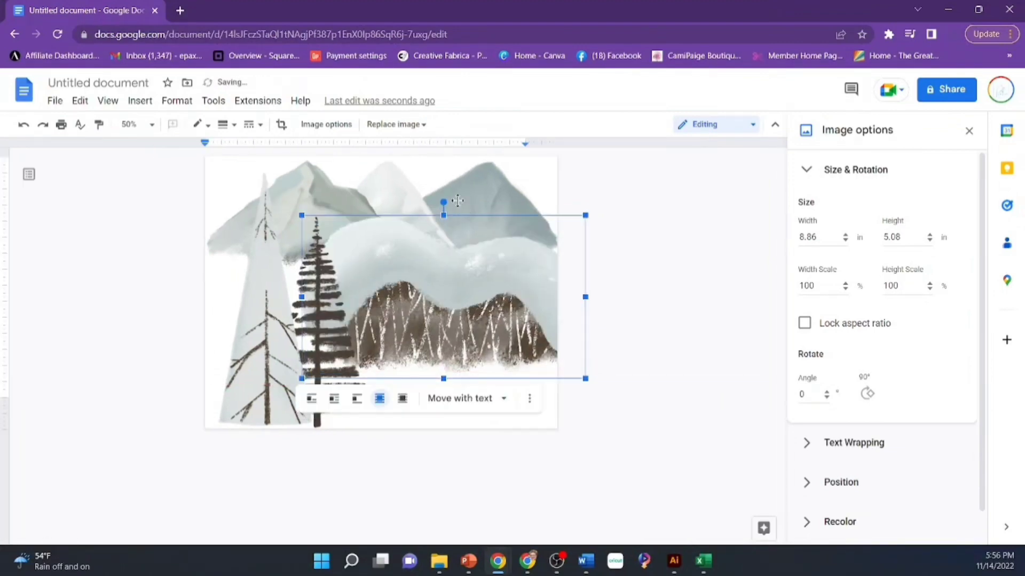
- Enlarge the right mountain to about 7.34 by 3.83 inches and the left mountain to about 7.09 by 3.88 inches
{"action": "left_click", "coordinate": [457, 201]}
{"action": "left_click_drag", "start_coordinate": [558, 266], "coordinate": [590, 283]}
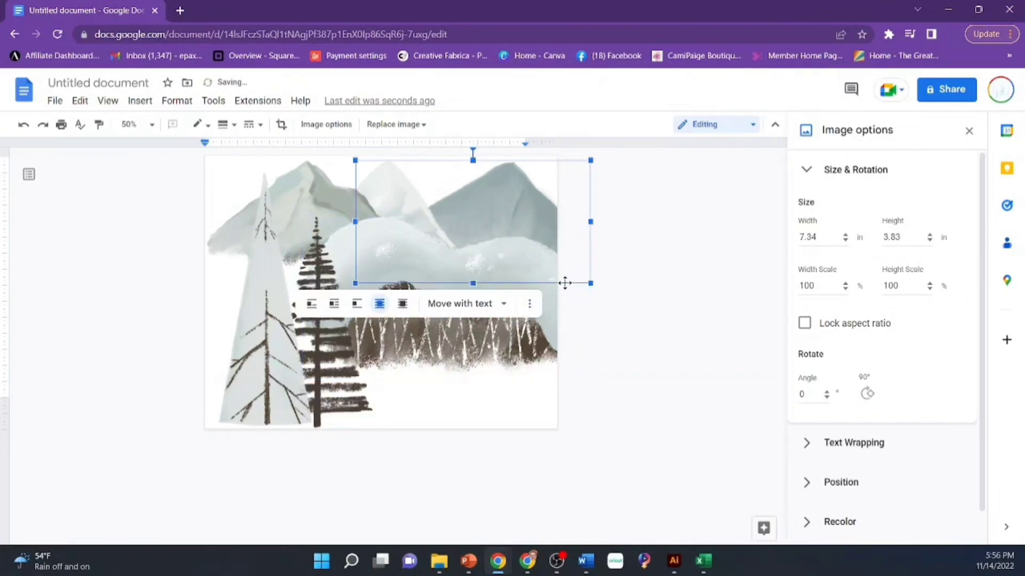
{"action": "left_click", "coordinate": [399, 188]}
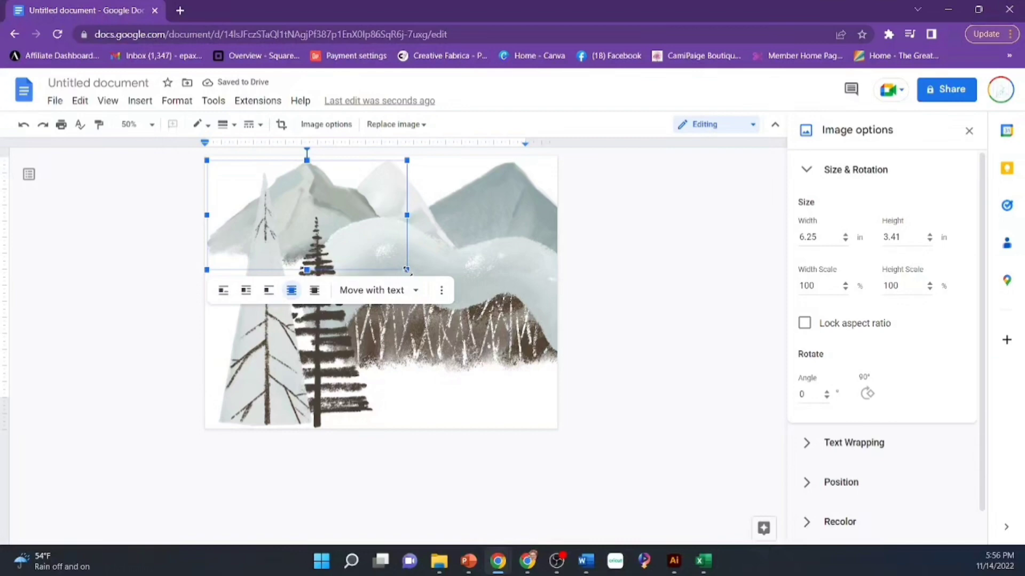
{"action": "left_click_drag", "start_coordinate": [407, 270], "coordinate": [433, 285]}
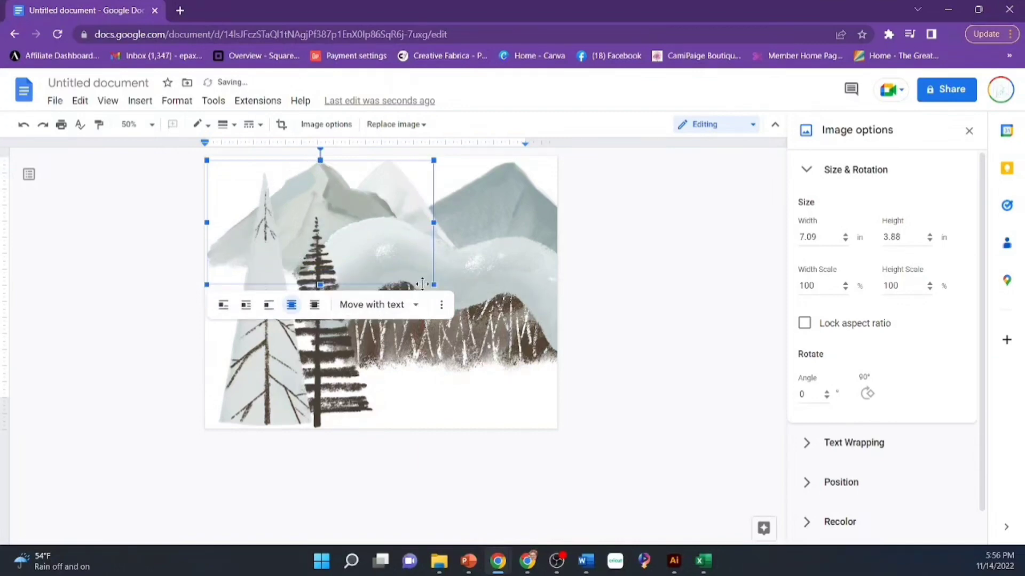
- Shift the left mountain, the pale tree and the dark pine tree toward the page's left edge
{"action": "left_click_drag", "start_coordinate": [339, 199], "coordinate": [315, 206]}
{"action": "left_click_drag", "start_coordinate": [285, 404], "coordinate": [278, 411]}
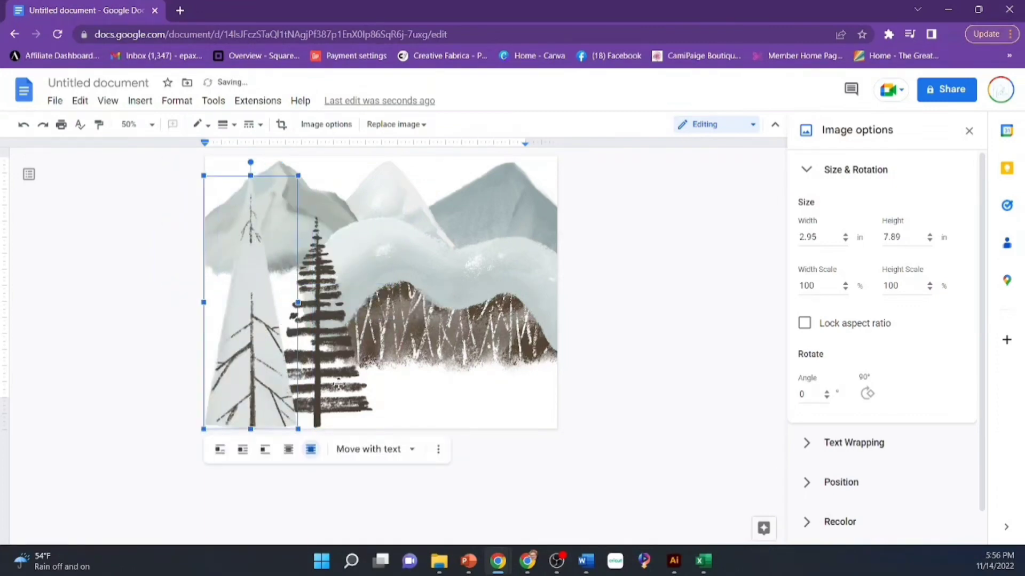
{"action": "left_click_drag", "start_coordinate": [341, 388], "coordinate": [336, 385]}
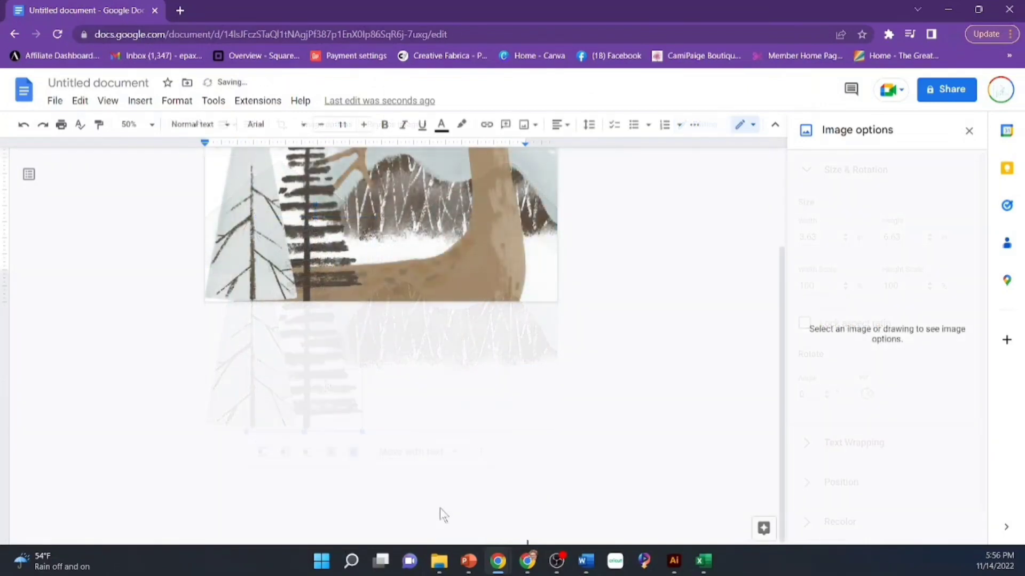
- Set the inserted deer image in front of text
{"action": "left_click", "coordinate": [466, 276]}
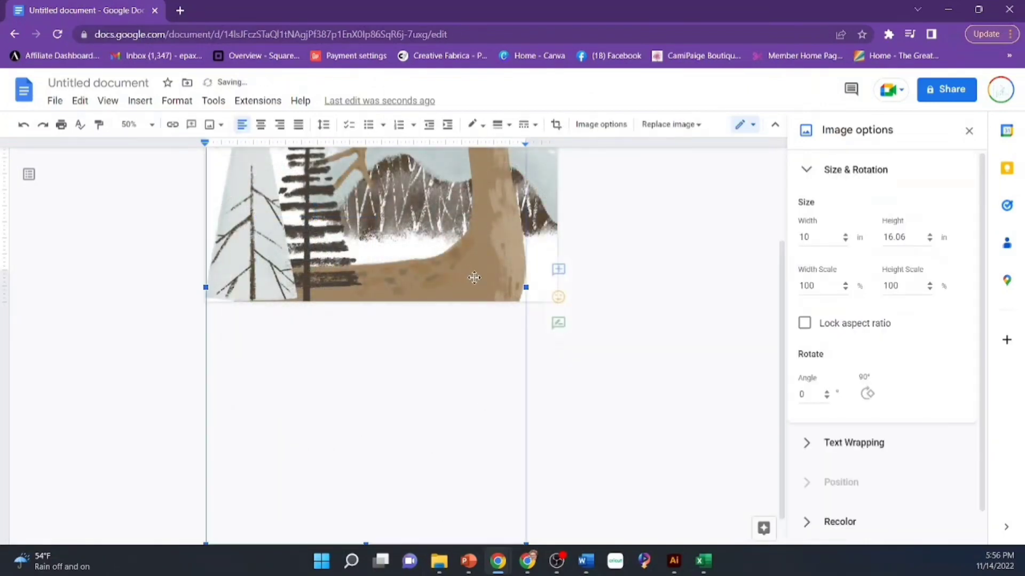
{"action": "scroll", "coordinate": [359, 494], "scroll_direction": "down", "scroll_amount": 1}
{"action": "left_click", "coordinate": [315, 535]}
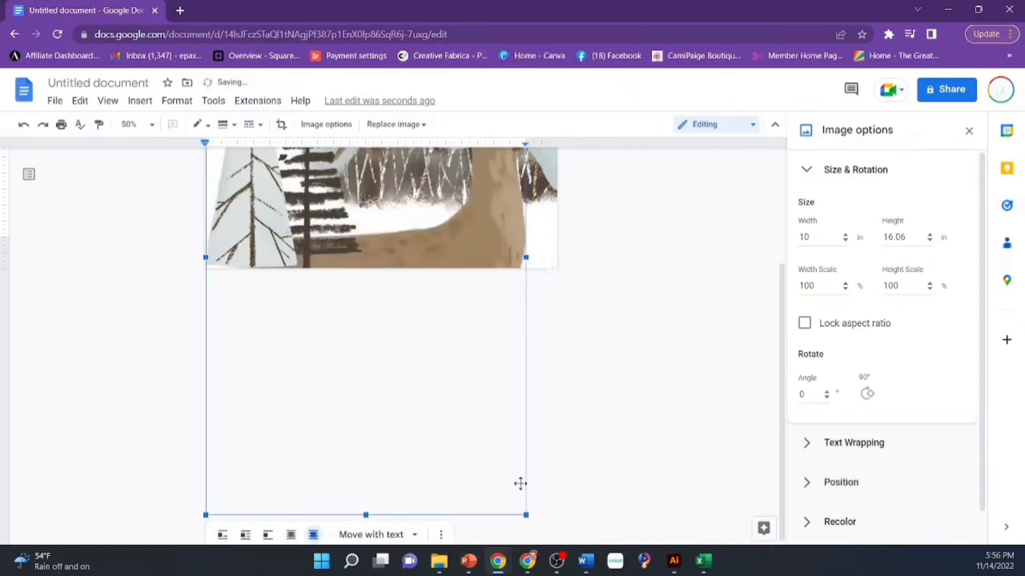
- Shrink the deer to about 3.42 by 5.48 inches and place it in the page's lower-right corner
{"action": "left_click_drag", "start_coordinate": [525, 516], "coordinate": [353, 286]}
{"action": "scroll", "coordinate": [452, 315], "scroll_direction": "up", "scroll_amount": 2}
{"action": "left_click_drag", "start_coordinate": [366, 201], "coordinate": [528, 201]}
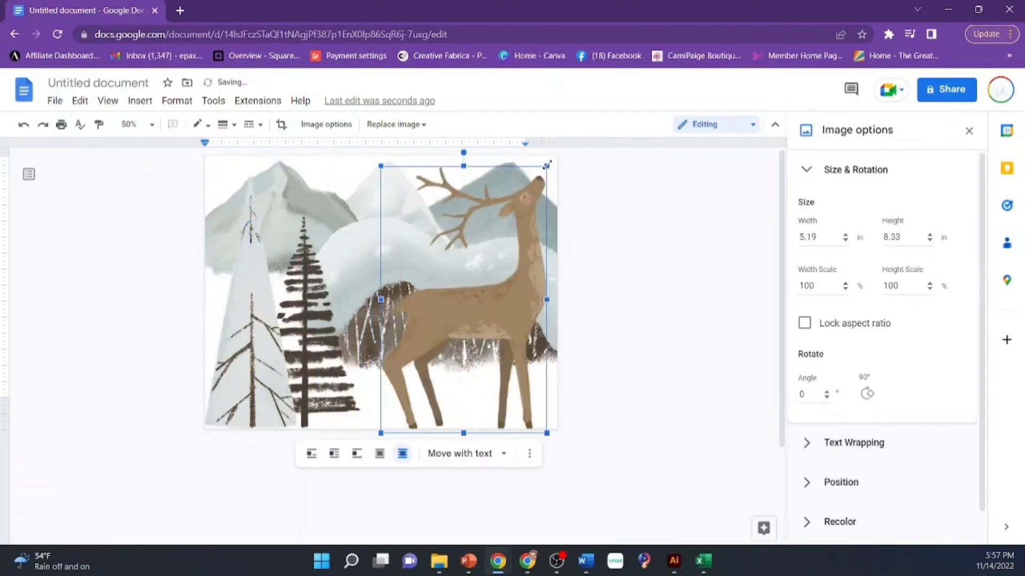
{"action": "left_click_drag", "start_coordinate": [547, 166], "coordinate": [490, 257]}
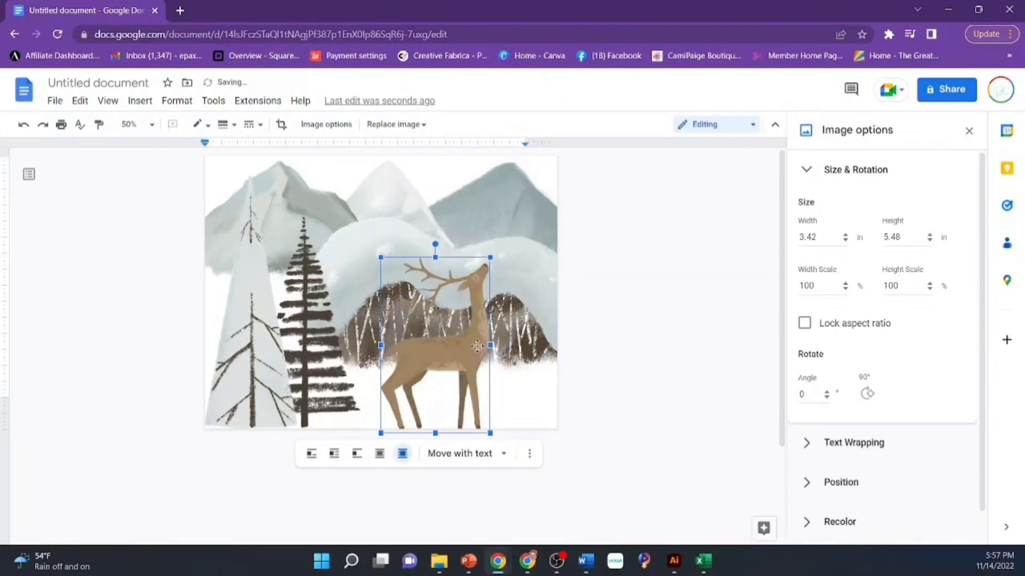
{"action": "left_click_drag", "start_coordinate": [478, 346], "coordinate": [532, 346]}
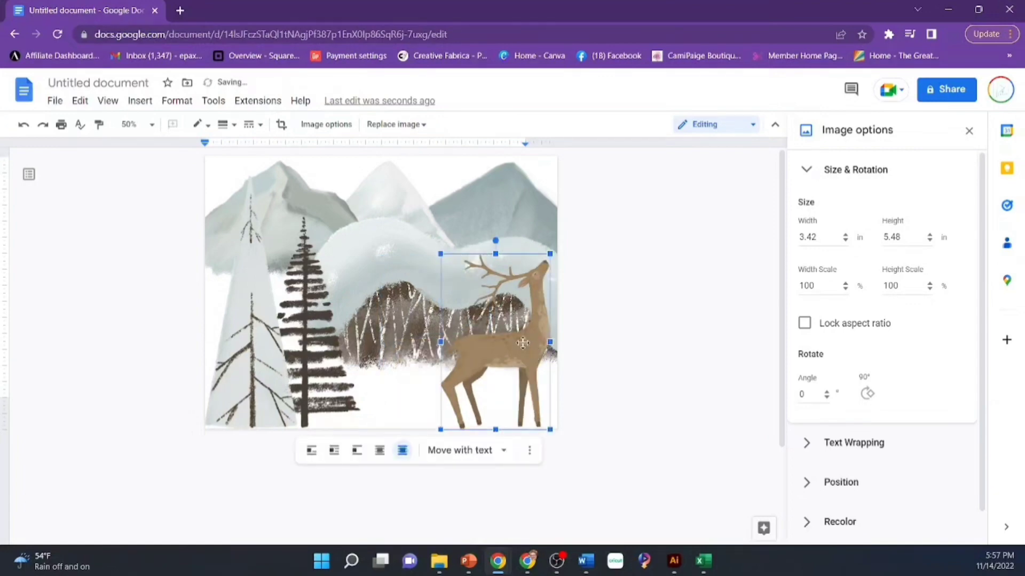
- Enlarge the snow-capped tree bank to about 12.7 by 7.28 inches so it fills the lower part of the page
{"action": "left_click", "coordinate": [415, 328]}
{"action": "left_click_drag", "start_coordinate": [302, 379], "coordinate": [207, 432]}
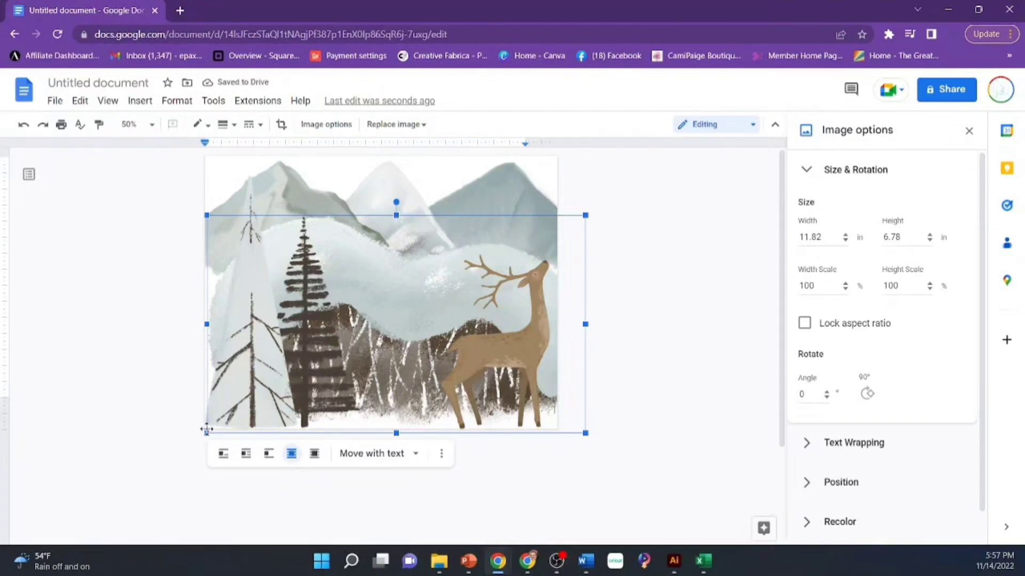
{"action": "left_click_drag", "start_coordinate": [207, 433], "coordinate": [179, 449]}
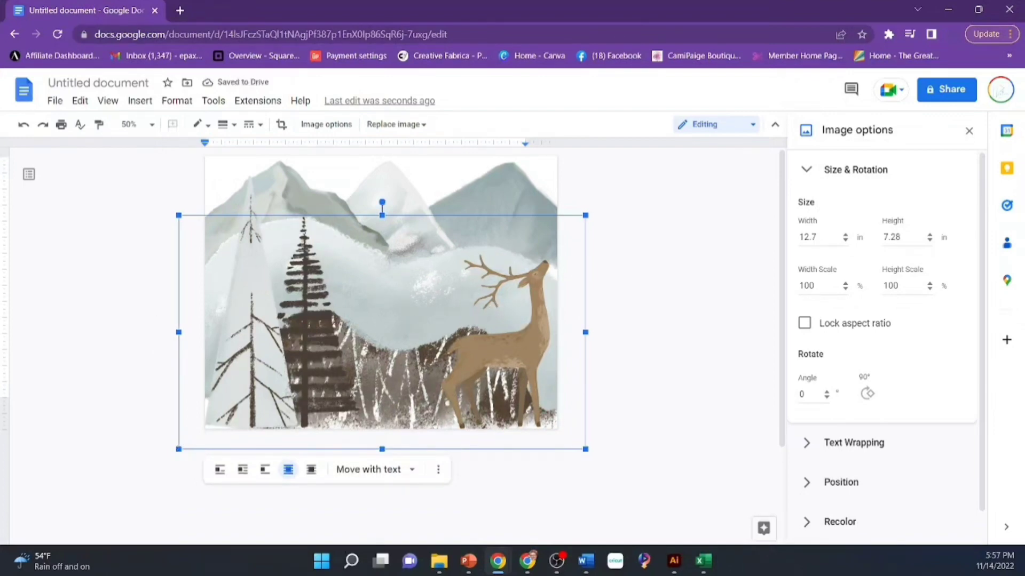
{"action": "key", "text": "ctrl+z"}
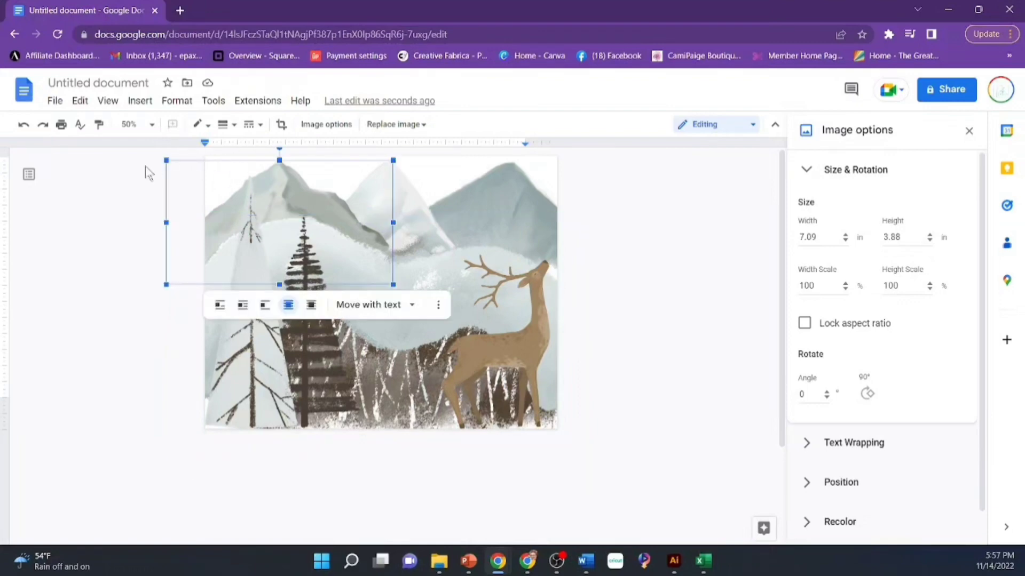
- Insert the green wreath image with red berries into the document
{"action": "left_click", "coordinate": [188, 150]}
{"action": "left_click", "coordinate": [141, 107]}
{"action": "mouse_move", "coordinate": [176, 128]}
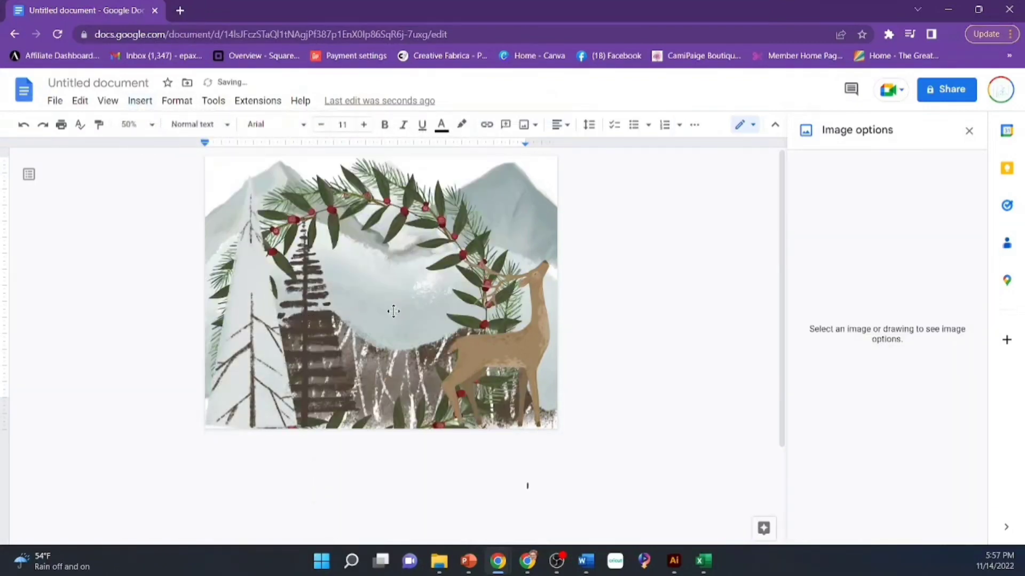
- Bring the wreath in front of text and shrink it to about 1.85 by 1.91 inches over the pale tree's upper part
{"action": "left_click", "coordinate": [423, 197]}
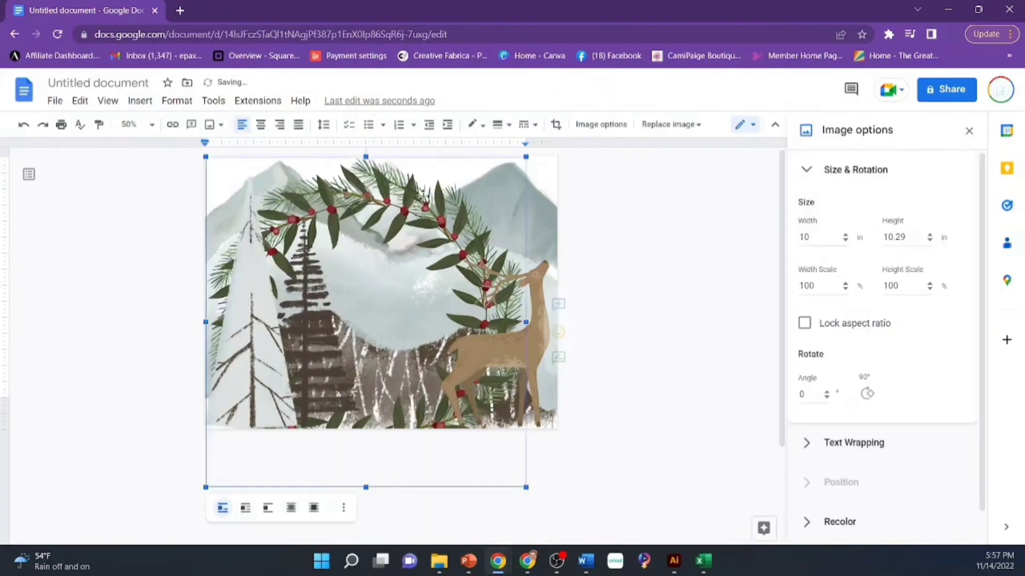
{"action": "left_click", "coordinate": [313, 508]}
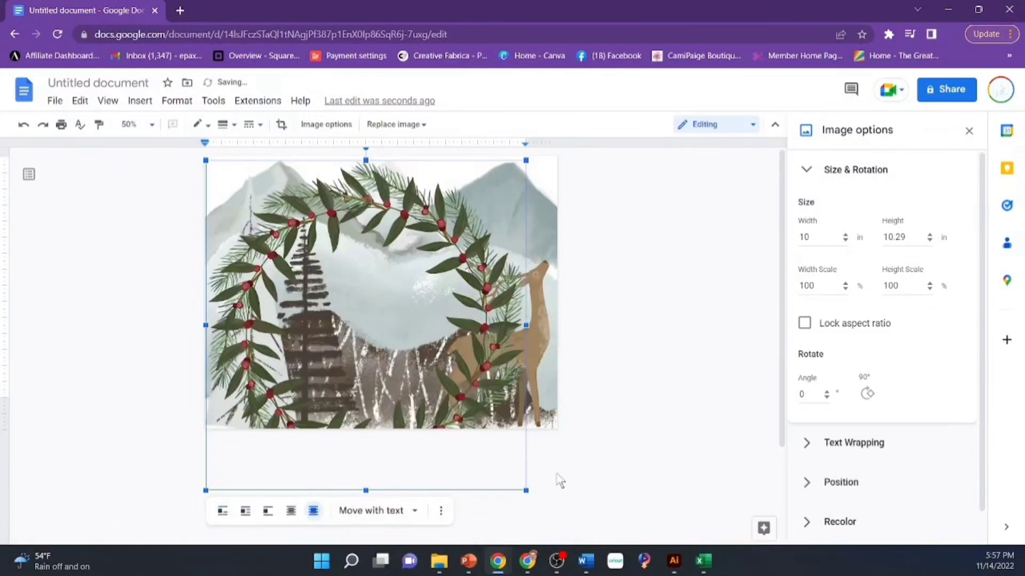
{"action": "left_click_drag", "start_coordinate": [519, 482], "coordinate": [256, 228]}
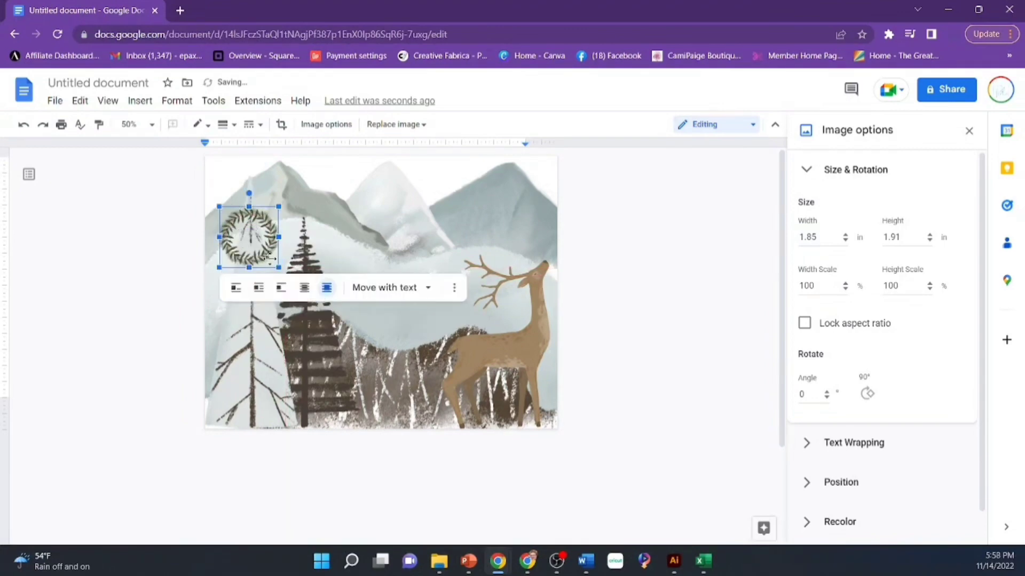
{"action": "left_click", "coordinate": [684, 274]}
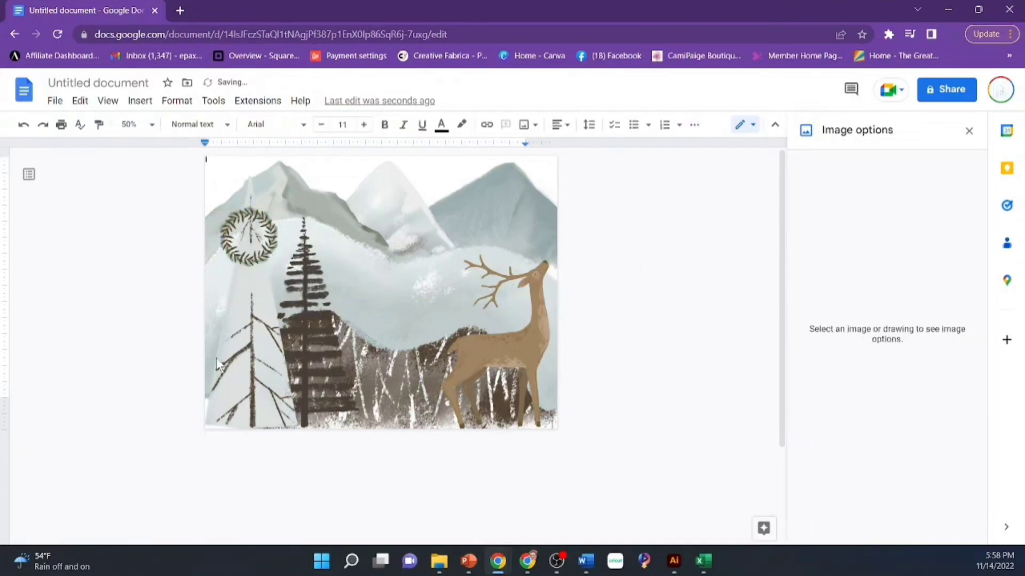
- Insert the wrapped gift image with the red poinsettia and select it on the page
{"action": "left_click", "coordinate": [140, 101]}
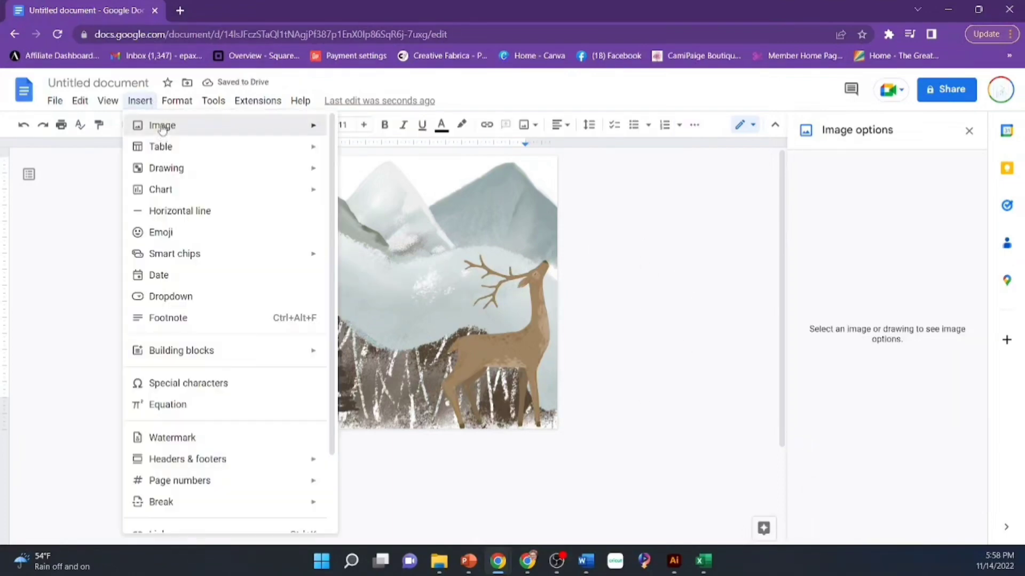
{"action": "mouse_move", "coordinate": [162, 130]}
{"action": "left_click", "coordinate": [369, 133]}
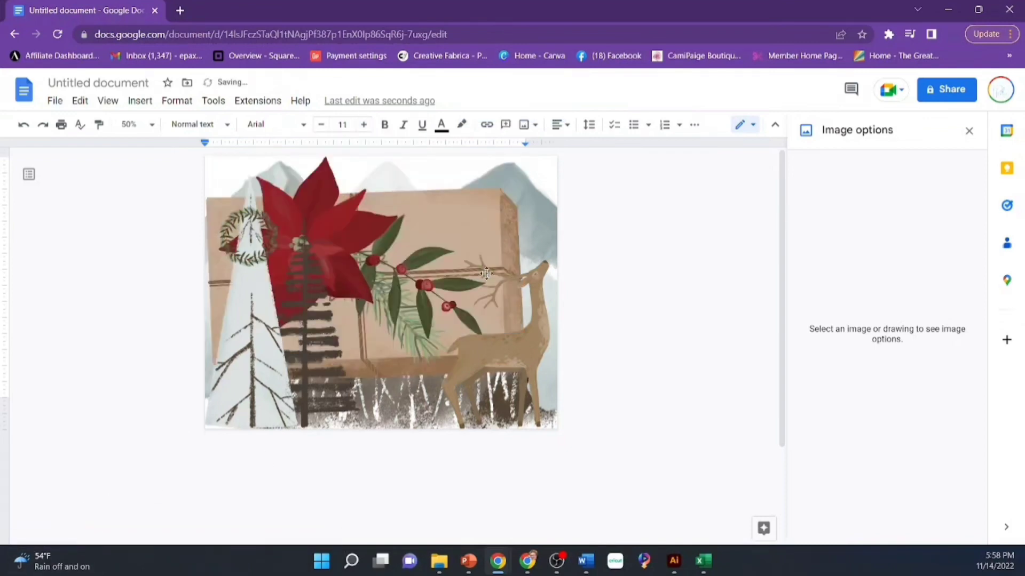
{"action": "left_click", "coordinate": [473, 214]}
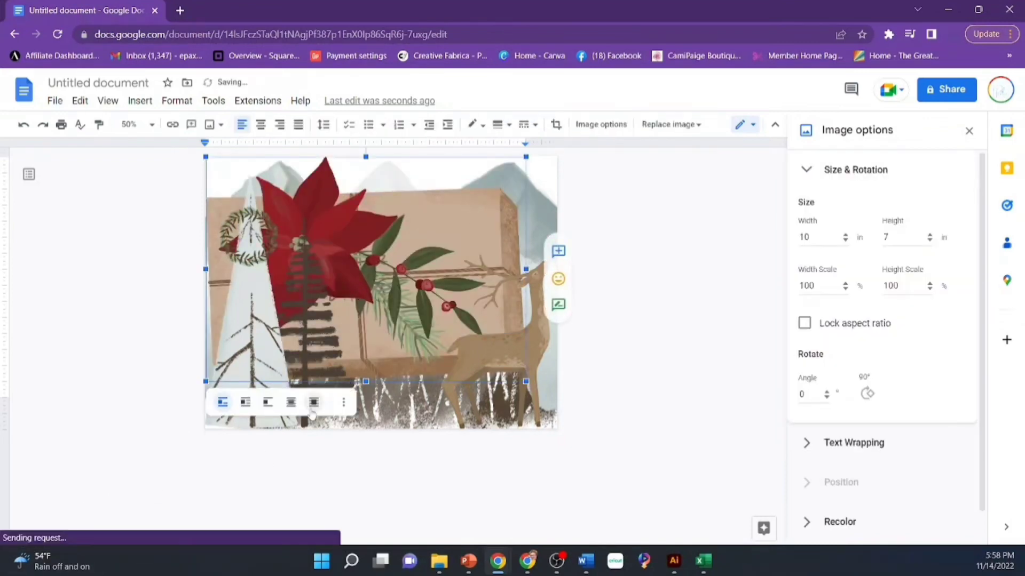
- Shrink the gift, in front of text, to about 2.65 by 1.85 inches and tilt it to about 350.5° at the base of the trees
{"action": "left_click_drag", "start_coordinate": [525, 385], "coordinate": [334, 401]}
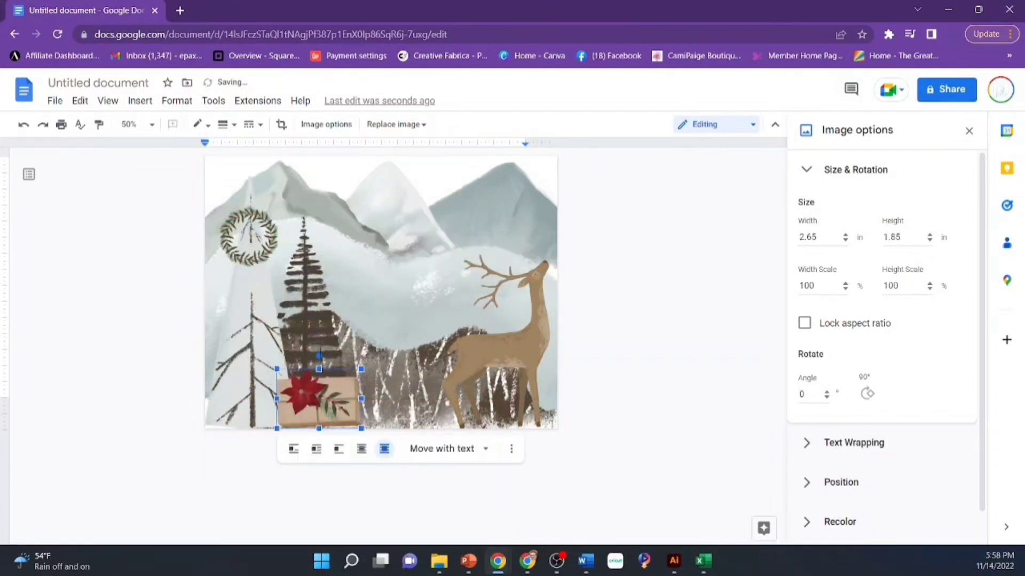
{"action": "left_click_drag", "start_coordinate": [319, 354], "coordinate": [306, 358]}
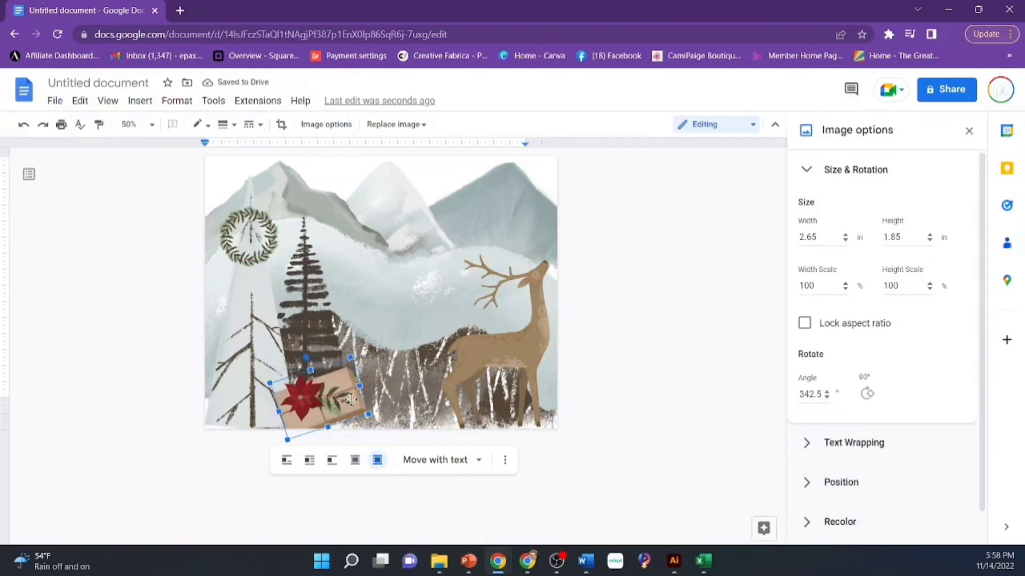
{"action": "left_click_drag", "start_coordinate": [347, 398], "coordinate": [335, 402]}
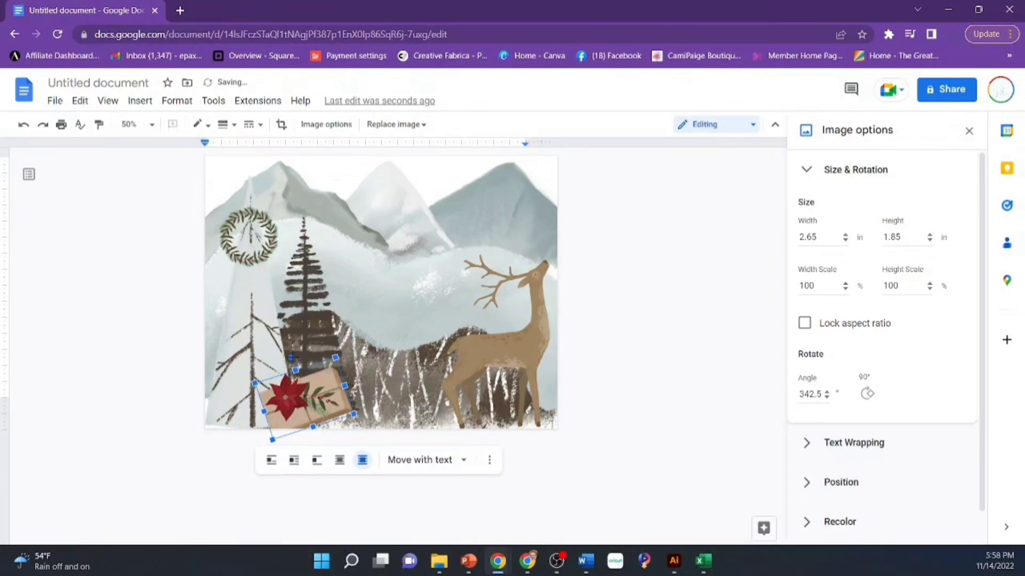
{"action": "left_click_drag", "start_coordinate": [292, 357], "coordinate": [299, 354]}
{"action": "left_click_drag", "start_coordinate": [313, 399], "coordinate": [308, 416]}
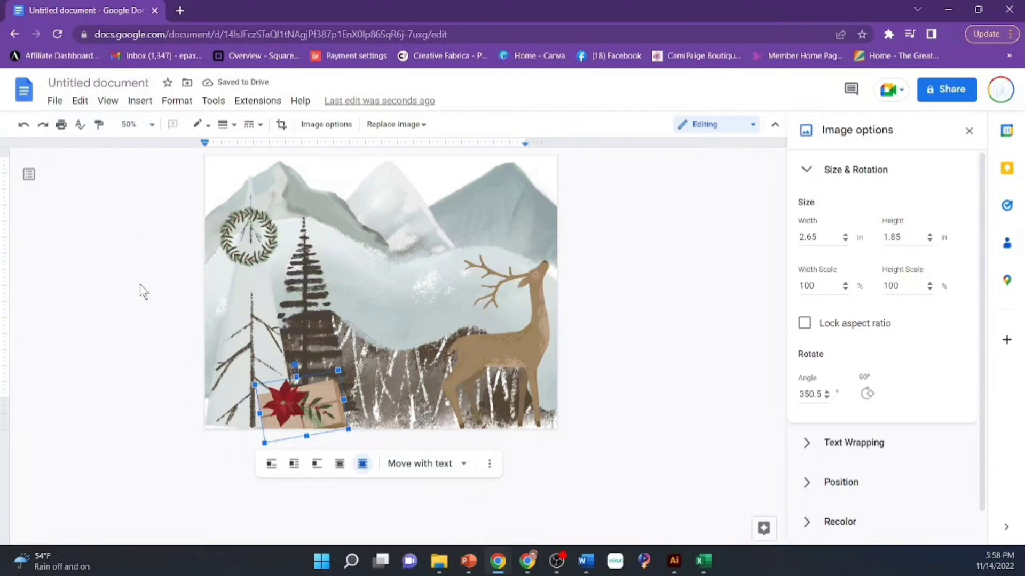
{"action": "left_click", "coordinate": [143, 292]}
- Insert the holly image with red berries in front of text and shrink it to about 1.48 by 1.47 inches
{"action": "left_click", "coordinate": [140, 100]}
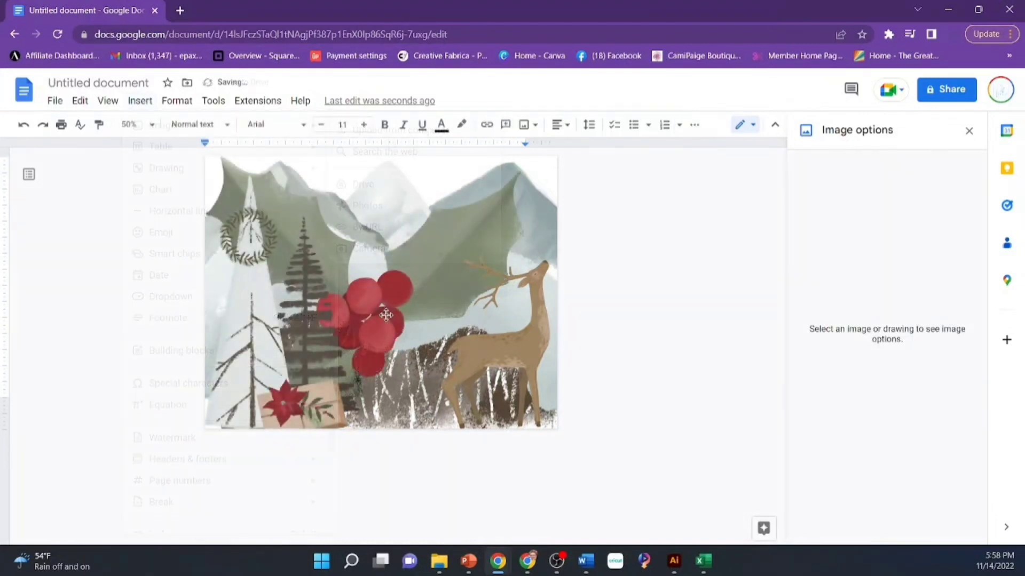
{"action": "left_click", "coordinate": [386, 315]}
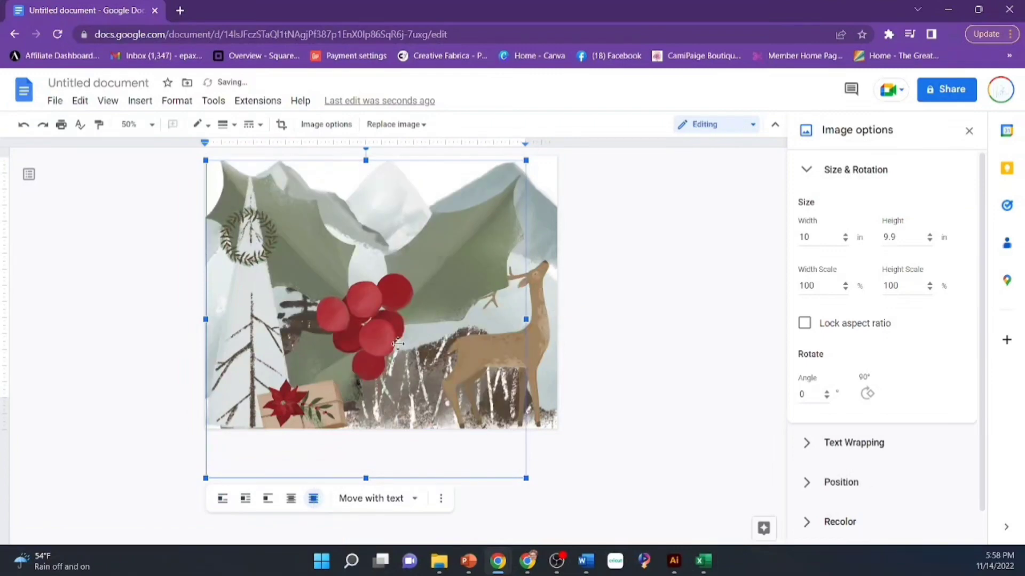
{"action": "left_click_drag", "start_coordinate": [518, 473], "coordinate": [253, 208]}
- Undo the accidental move of the pale tree and place the holly on the standing deer's antlers
{"action": "left_click_drag", "start_coordinate": [248, 256], "coordinate": [421, 320]}
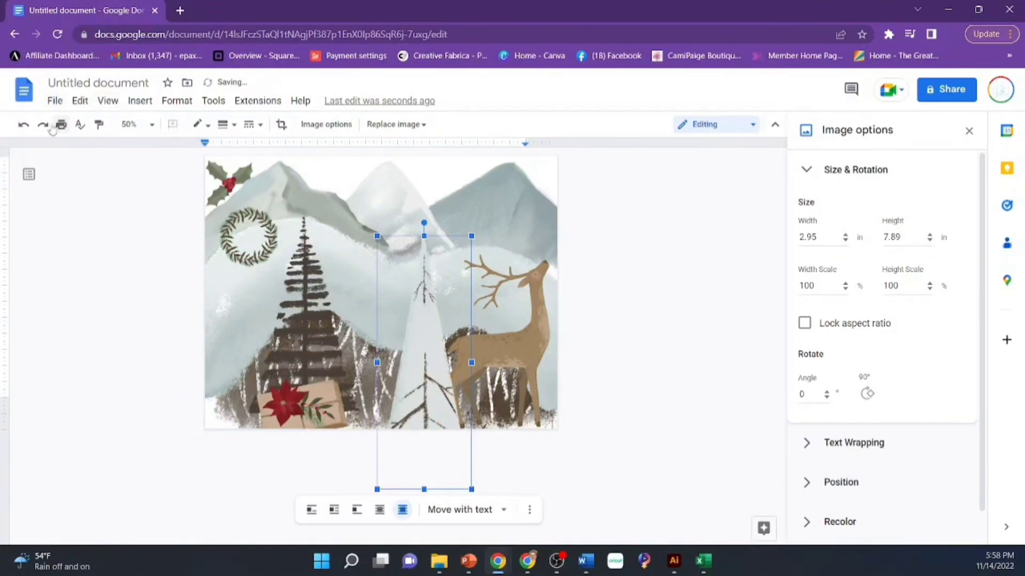
{"action": "left_click", "coordinate": [24, 125]}
{"action": "left_click", "coordinate": [221, 171]}
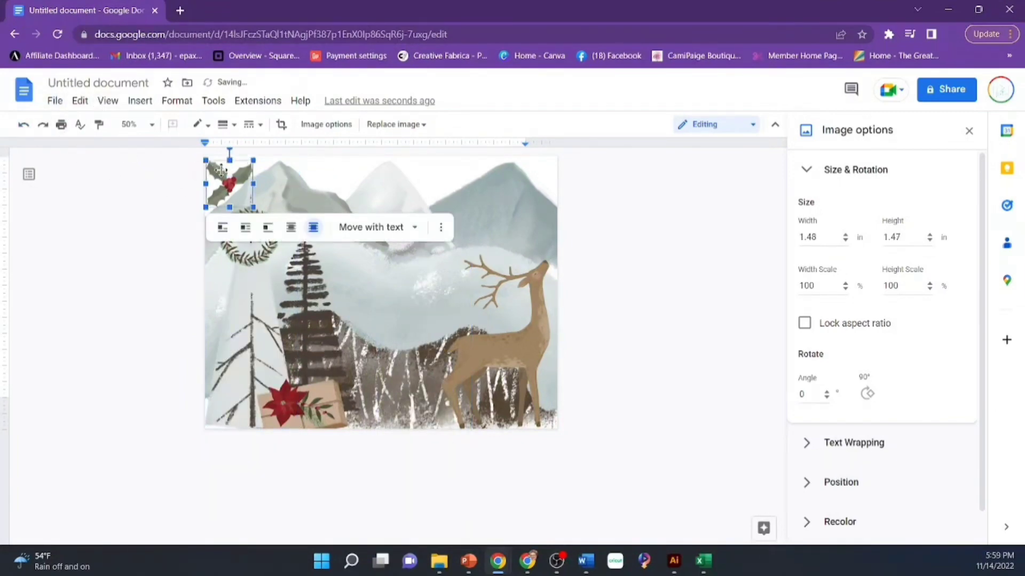
{"action": "left_click_drag", "start_coordinate": [220, 171], "coordinate": [502, 264]}
{"action": "left_click", "coordinate": [620, 335]}
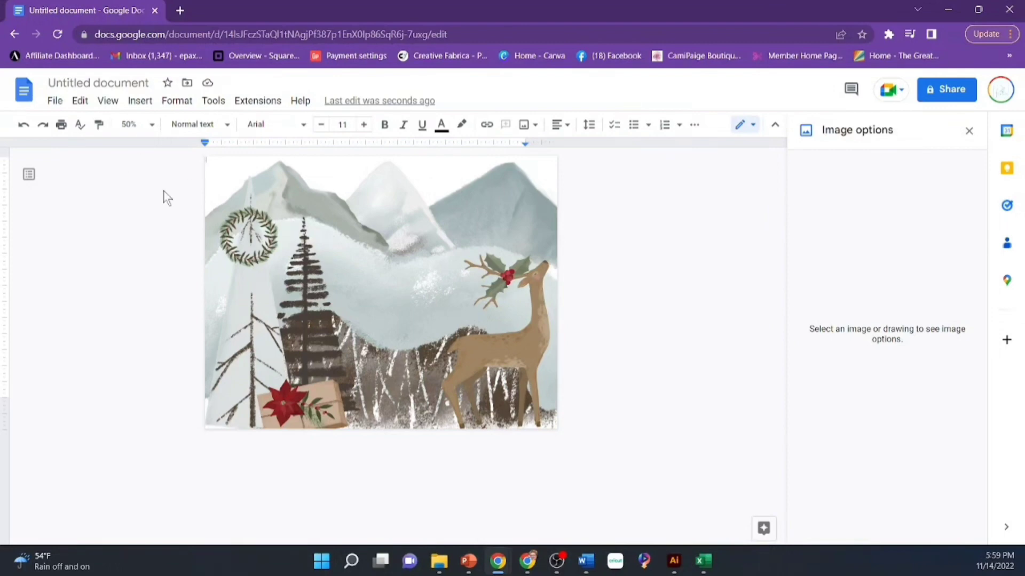
- Insert the sleeping fawn image in front of text and place it, shrunk, on the ground between the gift and the standing deer
{"action": "left_click", "coordinate": [140, 101]}
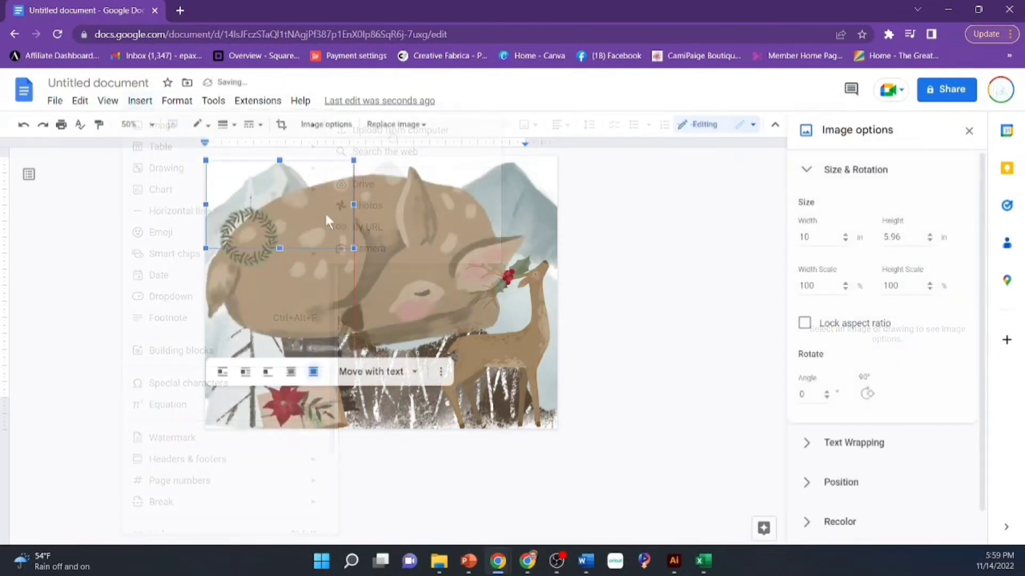
{"action": "left_click_drag", "start_coordinate": [325, 211], "coordinate": [404, 408]}
{"action": "left_click", "coordinate": [622, 401]}
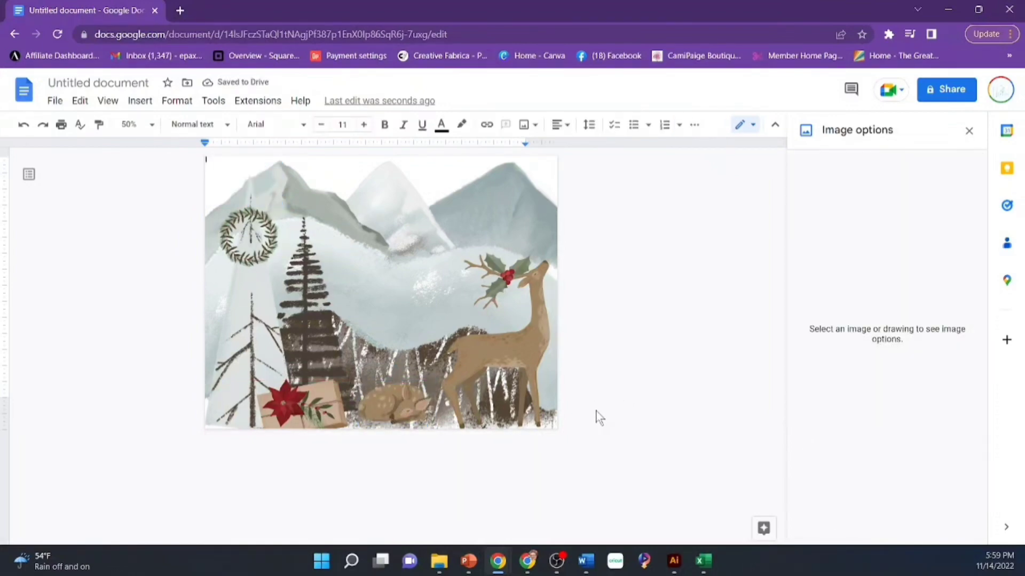
- Insert the red scarf image in front of text at about 1.05 by 2.02 inches and place it around the standing deer's neck
{"action": "left_click", "coordinate": [140, 100]}
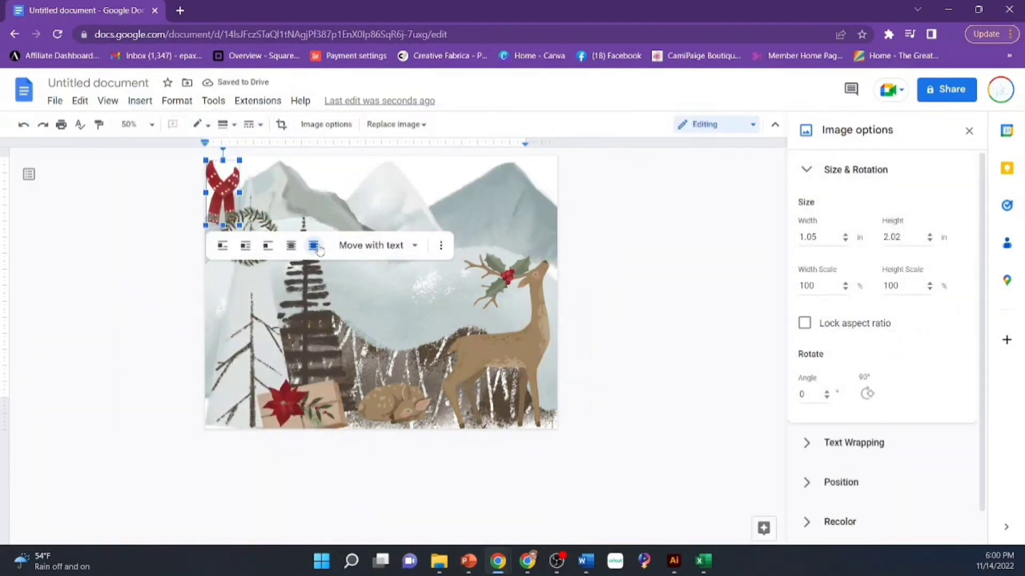
{"action": "left_click_drag", "start_coordinate": [223, 181], "coordinate": [521, 337]}
{"action": "left_click", "coordinate": [557, 372]}
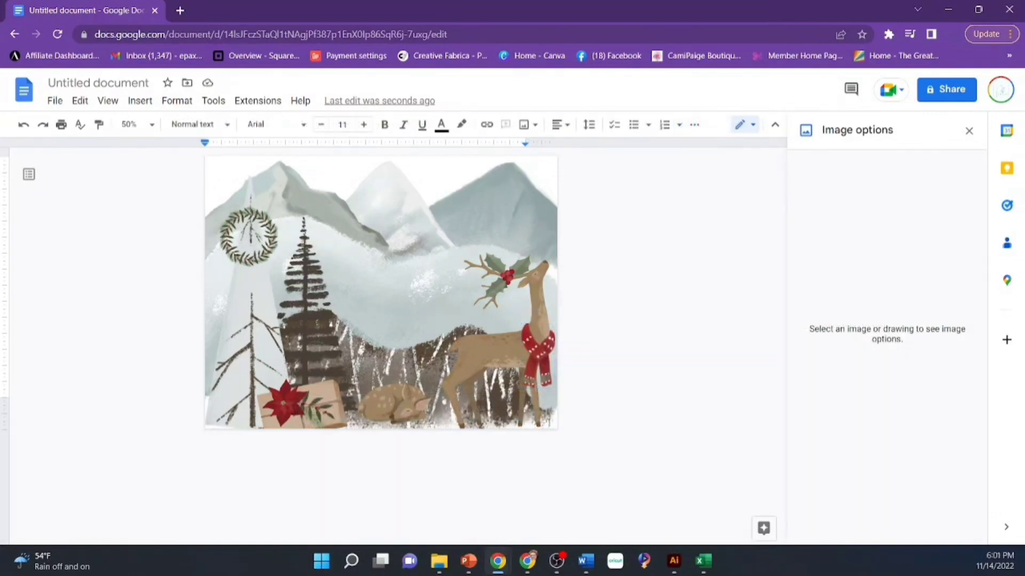
- Open the print preview, choose the Hewlett-Packard HP Color LaserJet M452nw as the destination, and show the additional print settings
{"action": "left_click", "coordinate": [54, 101]}
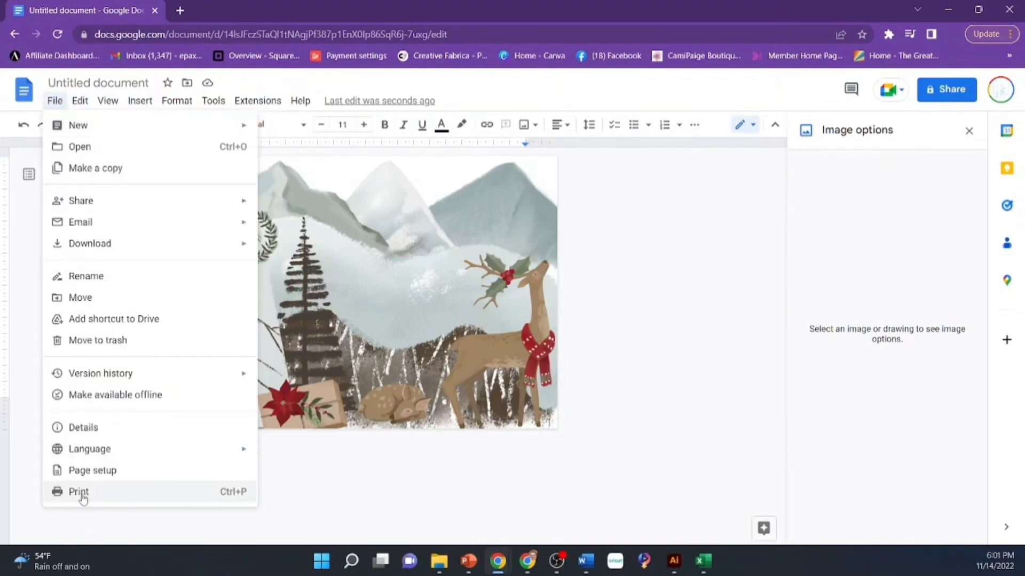
{"action": "mouse_move", "coordinate": [80, 250]}
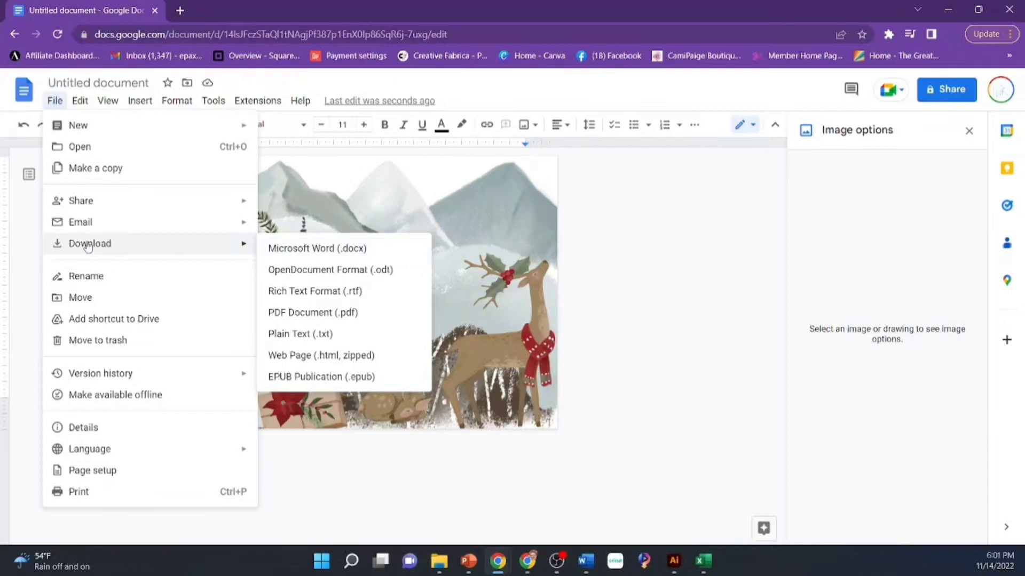
{"action": "mouse_move", "coordinate": [76, 202]}
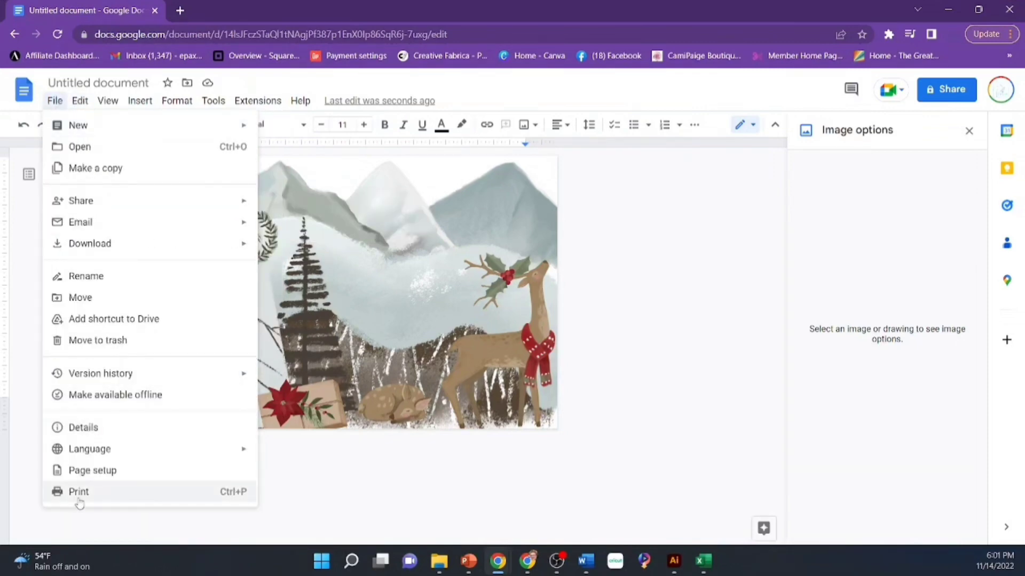
{"action": "left_click", "coordinate": [78, 498]}
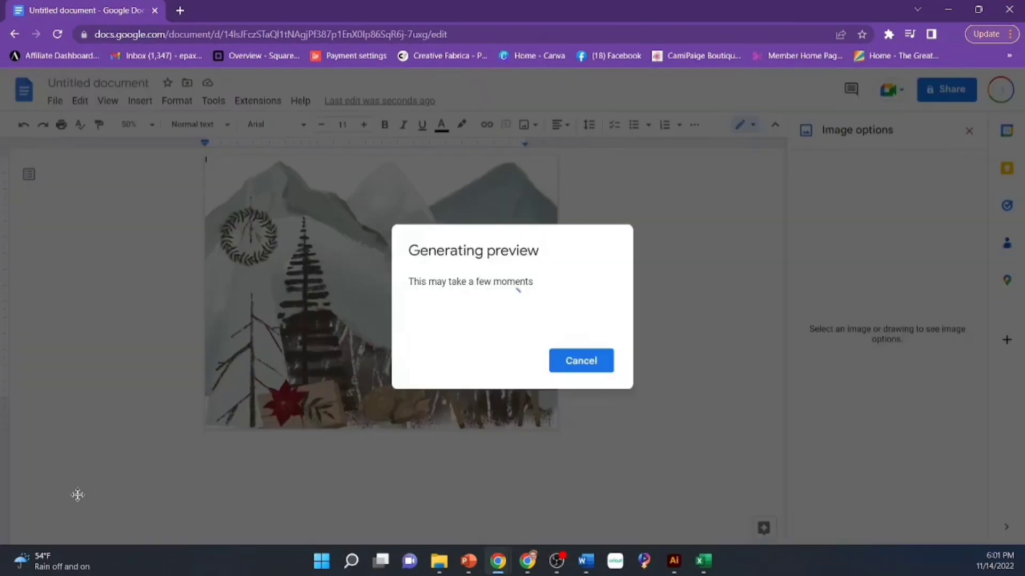
{"action": "left_click", "coordinate": [814, 99]}
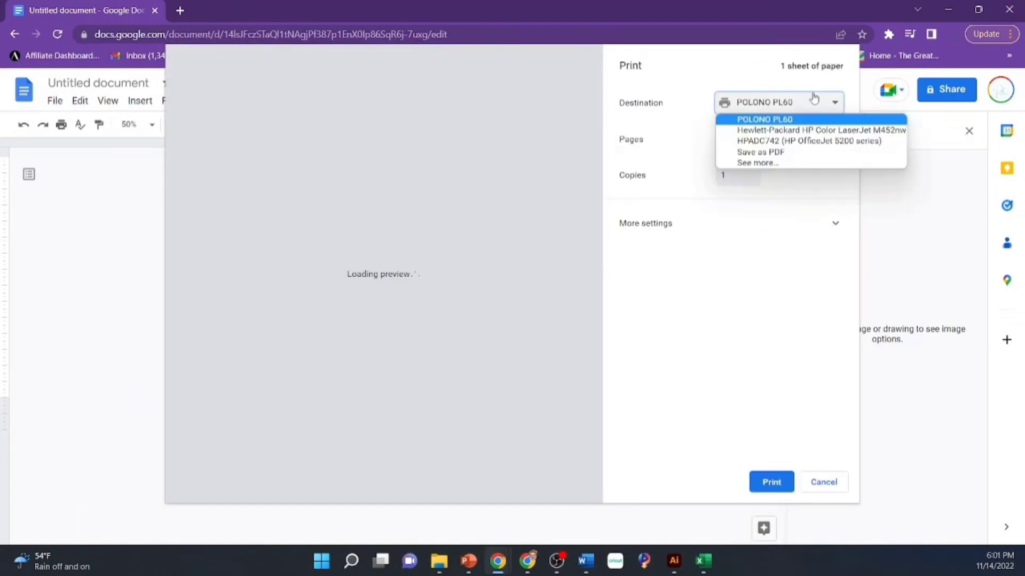
{"action": "left_click", "coordinate": [789, 129]}
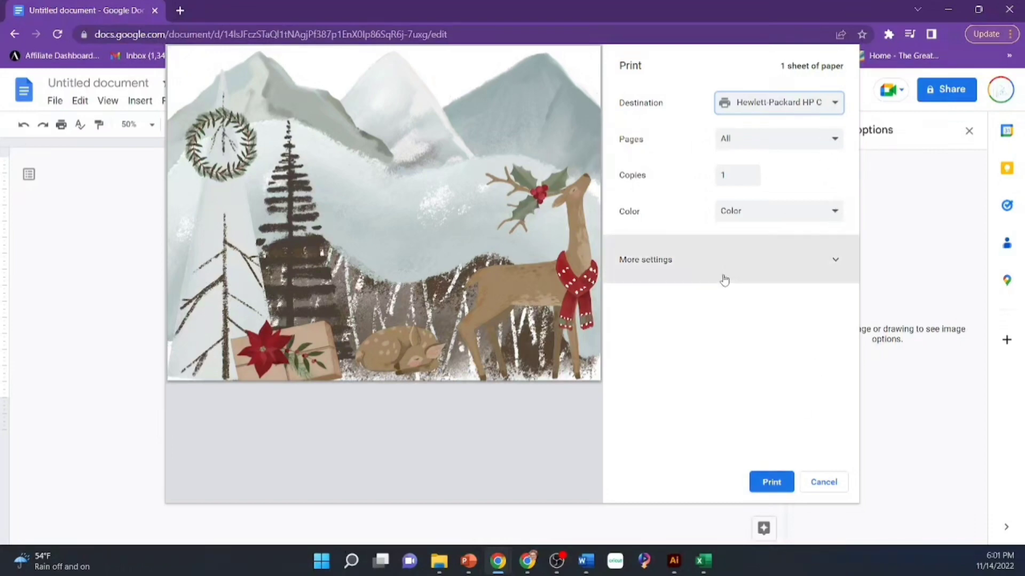
{"action": "left_click", "coordinate": [767, 261]}
{"action": "scroll", "coordinate": [722, 339], "scroll_direction": "down", "scroll_amount": 3}
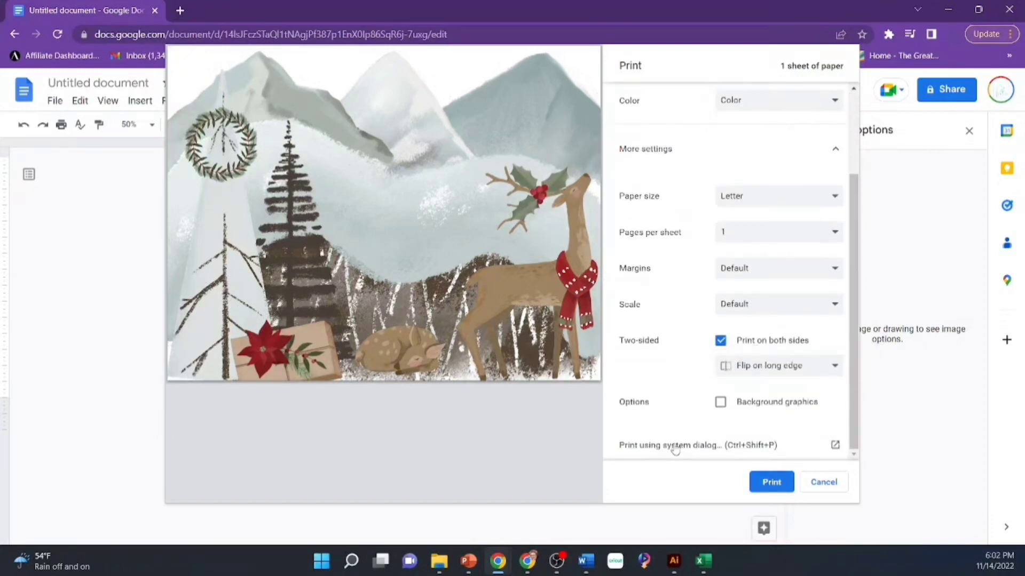
- Examine the HP printer's paper, effects, finishing and color preferences through the system print dialog, and cancel printing
{"action": "left_click", "coordinate": [675, 446]}
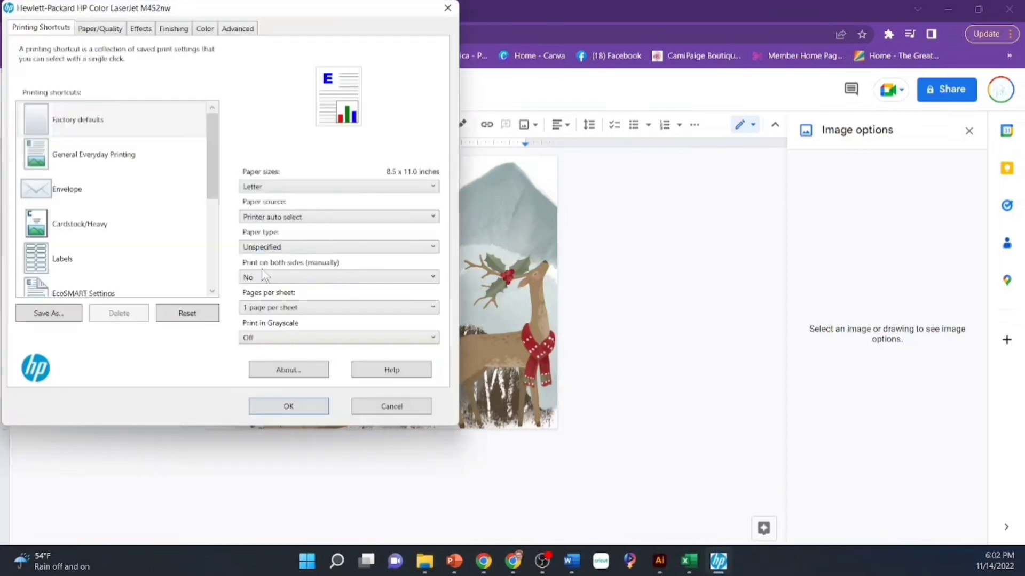
{"action": "left_click", "coordinate": [96, 28]}
{"action": "left_click", "coordinate": [142, 29]}
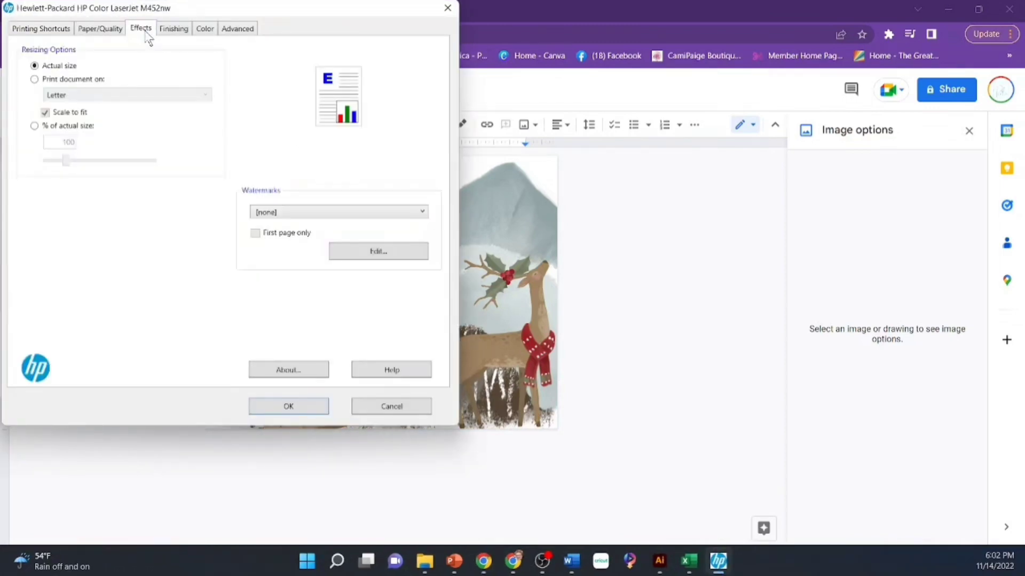
{"action": "left_click", "coordinate": [173, 30]}
{"action": "left_click", "coordinate": [206, 29]}
{"action": "left_click", "coordinate": [48, 29]}
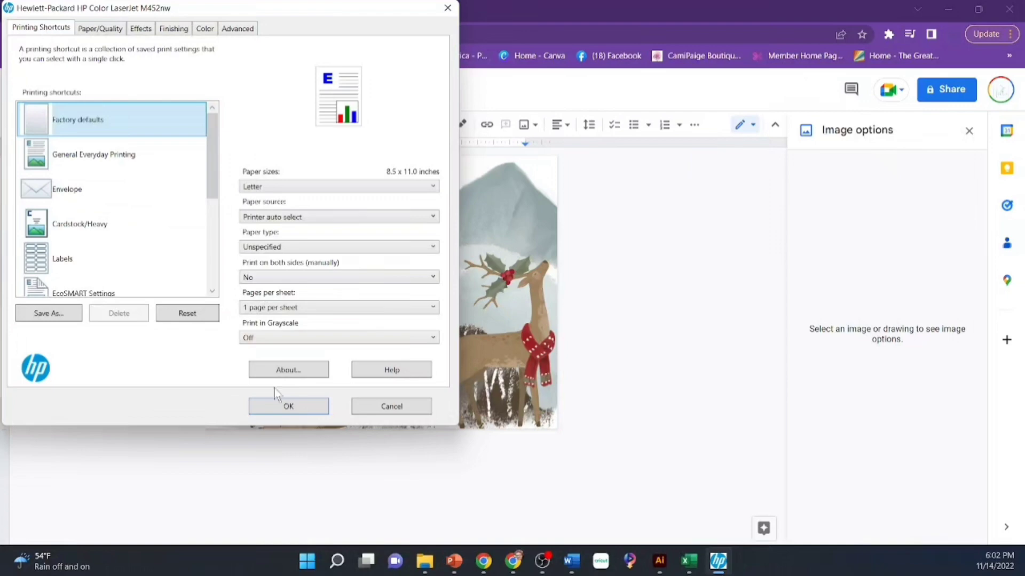
{"action": "left_click", "coordinate": [314, 407]}
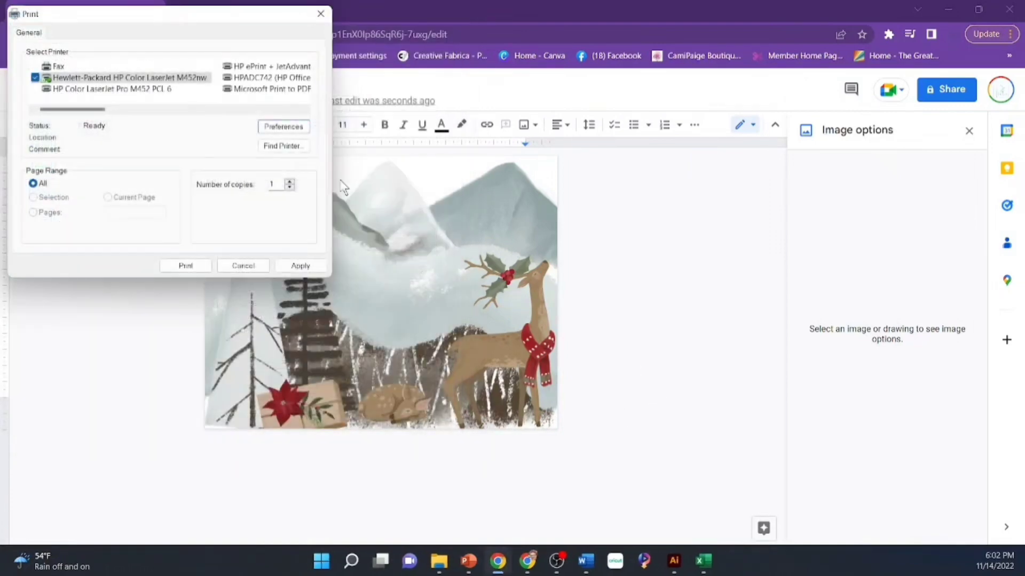
{"action": "left_click", "coordinate": [243, 265]}
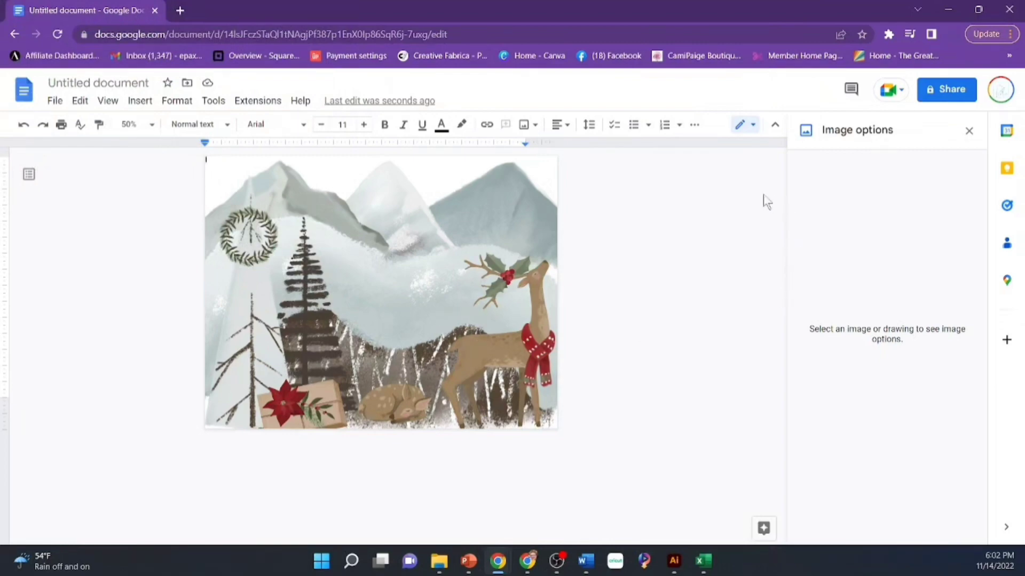